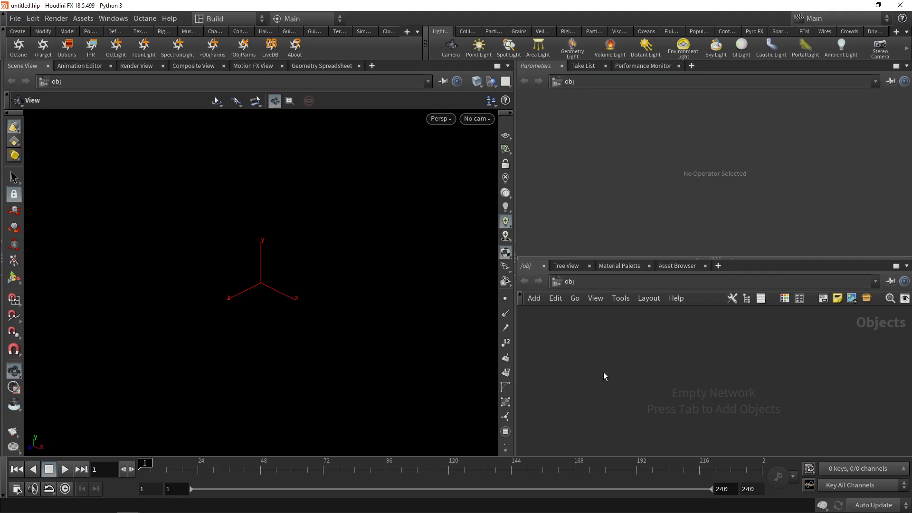
Step: Create a Geometry object in the empty object network
key(Tab)
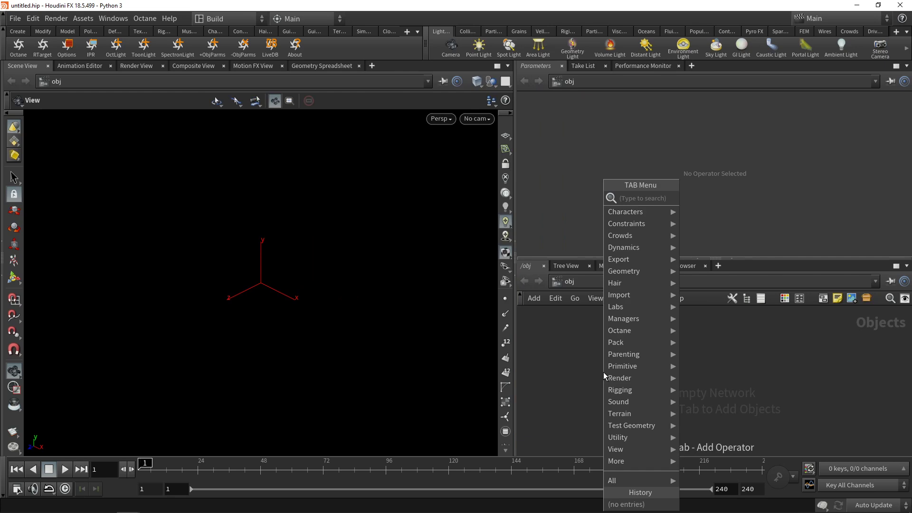
text(geo)
key(Return)
click(603, 372)
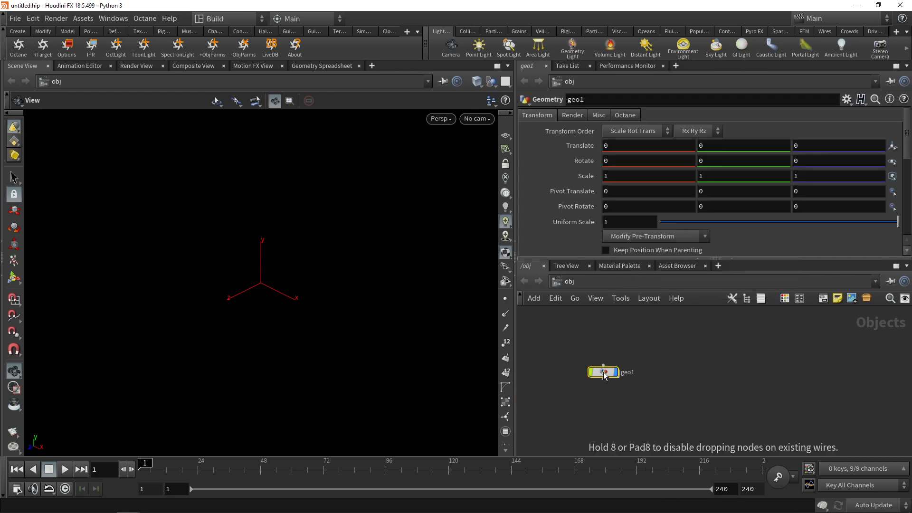
Step: Enter the new geometry object's network and add a File node
key(Return)
key(Tab)
text(file)
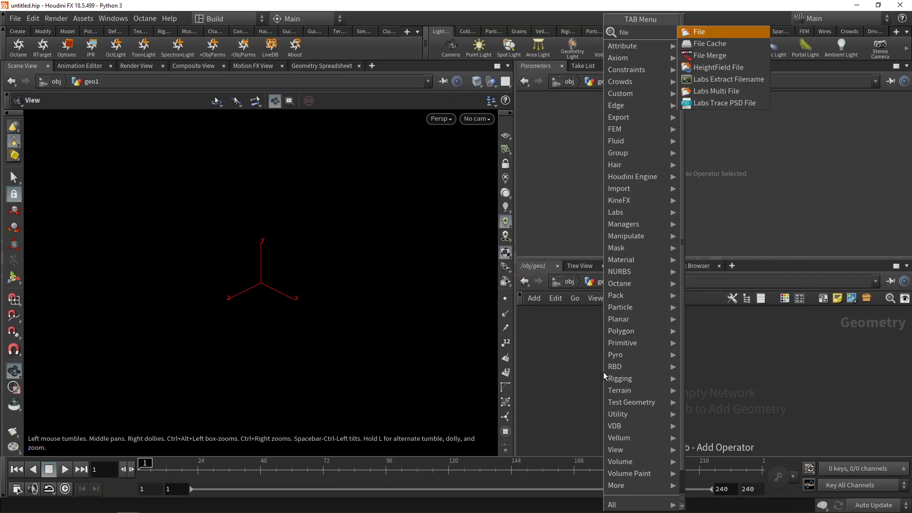
key(Return)
click(603, 372)
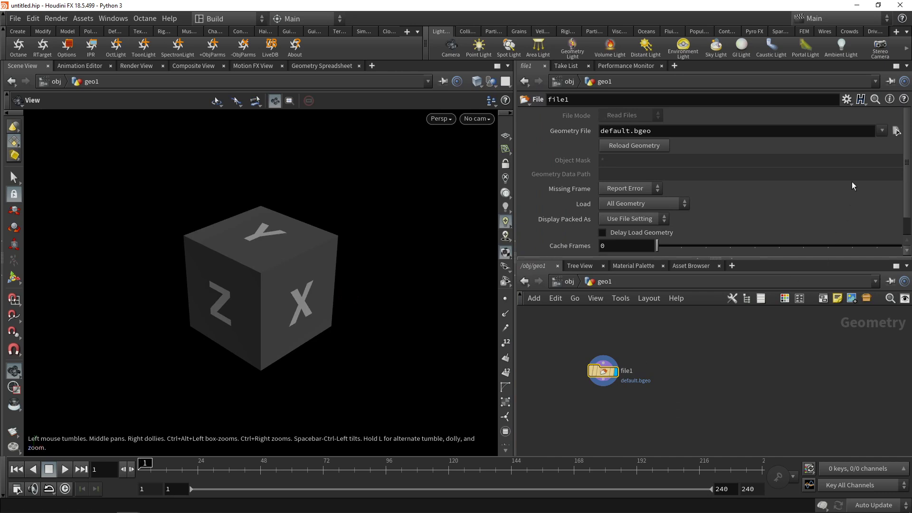
Step: Load the Illustrator file entagma_N_01.ai into the File node, filtering the file chooser to *.ai
click(896, 131)
click(895, 278)
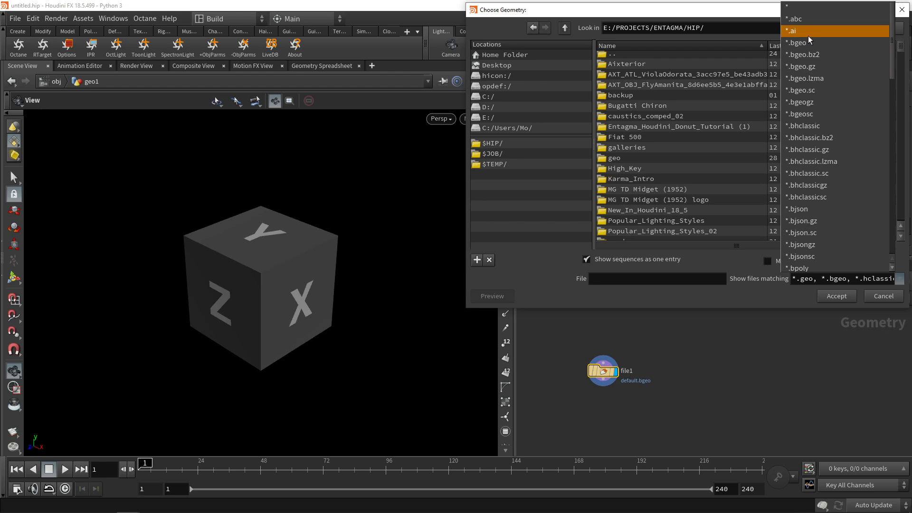
click(793, 31)
scroll(694, 225, down, 2)
double_click(659, 235)
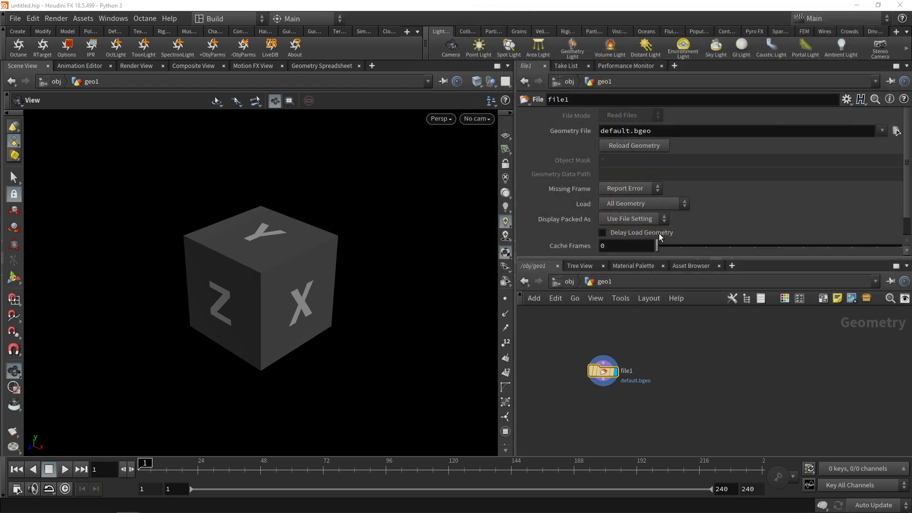
click(638, 335)
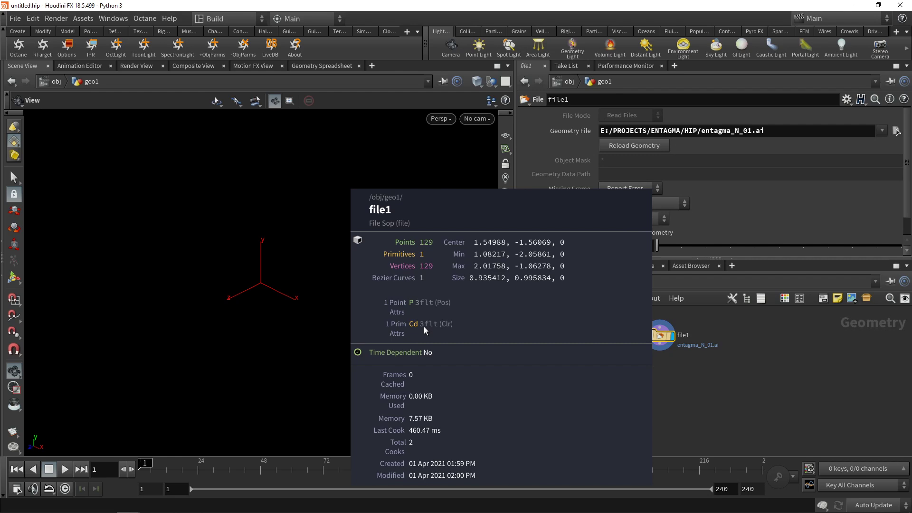
Step: Append a Color node with constant white point color to the File node and frame the letter in the viewport
key(Tab)
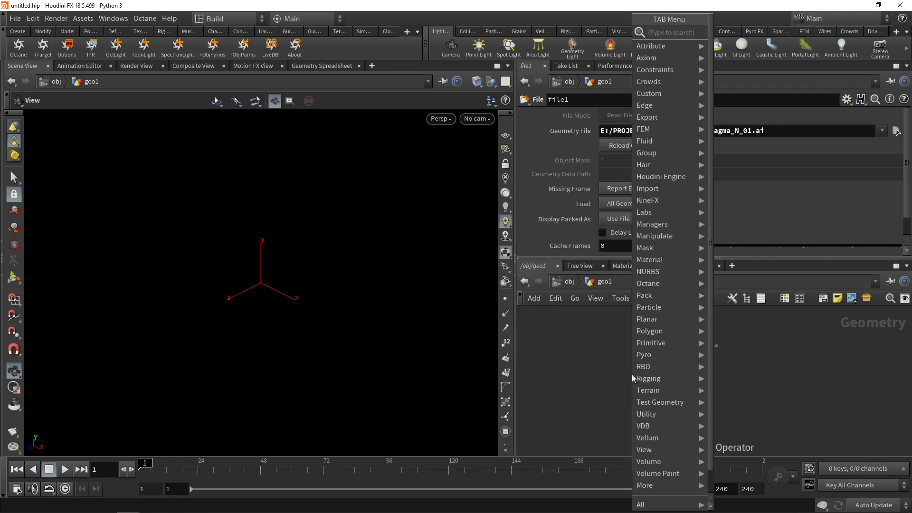
text(color)
key(Return)
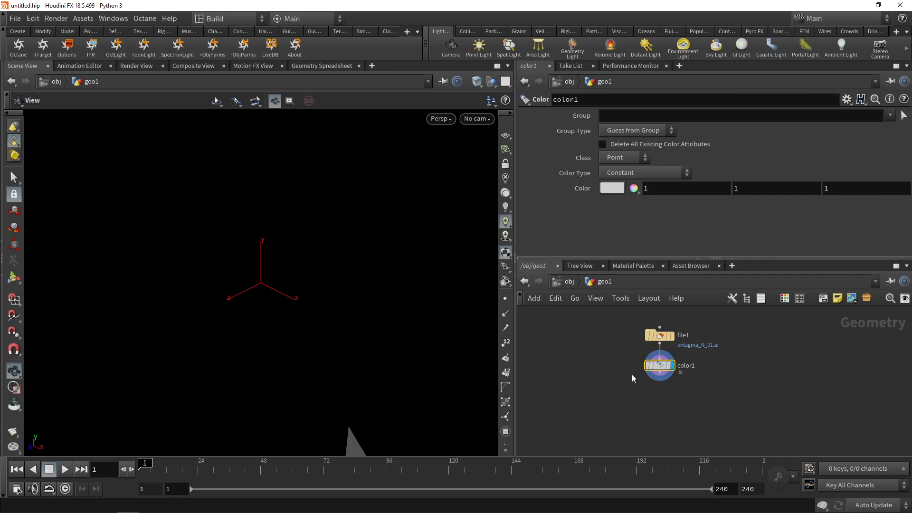
key(h)
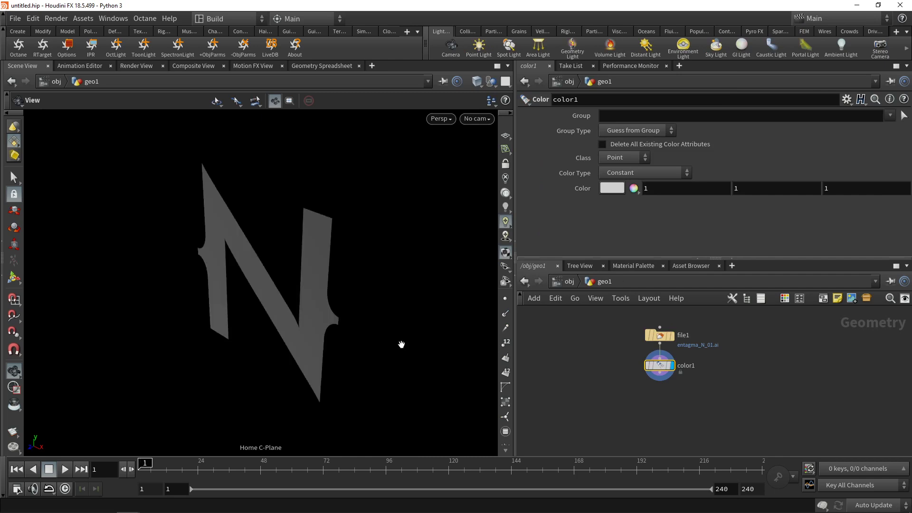
drag(401, 344, 181, 328)
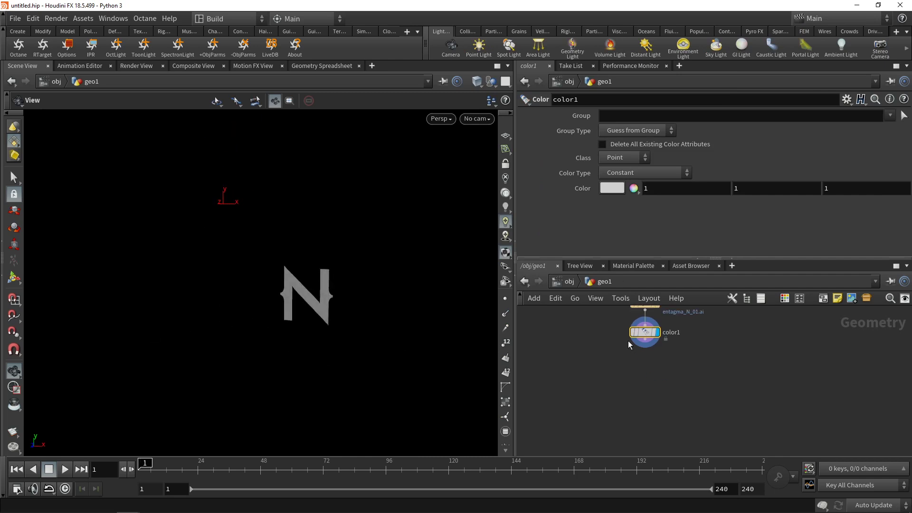
Step: Append a Match Size node after the Color node, enabling Scale to Fit and Uniform Scale
key(Tab)
text(match)
key(Down)
key(Return)
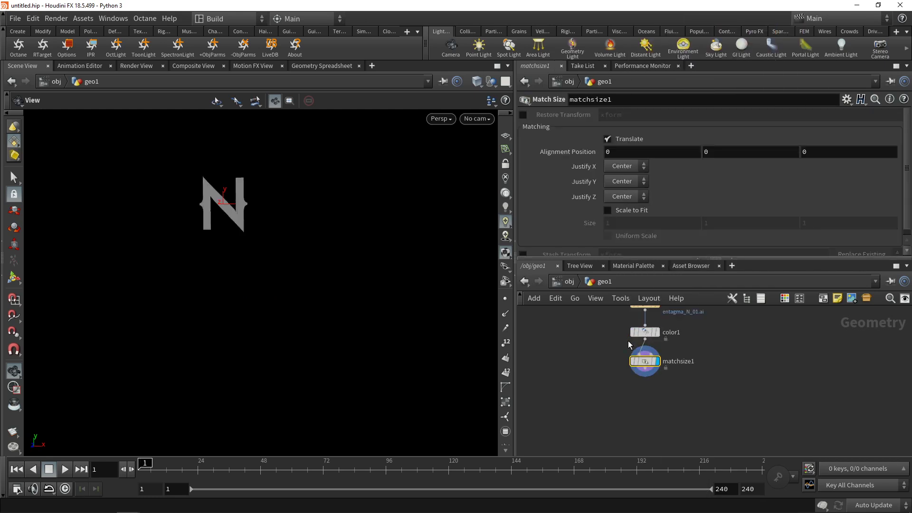
click(607, 210)
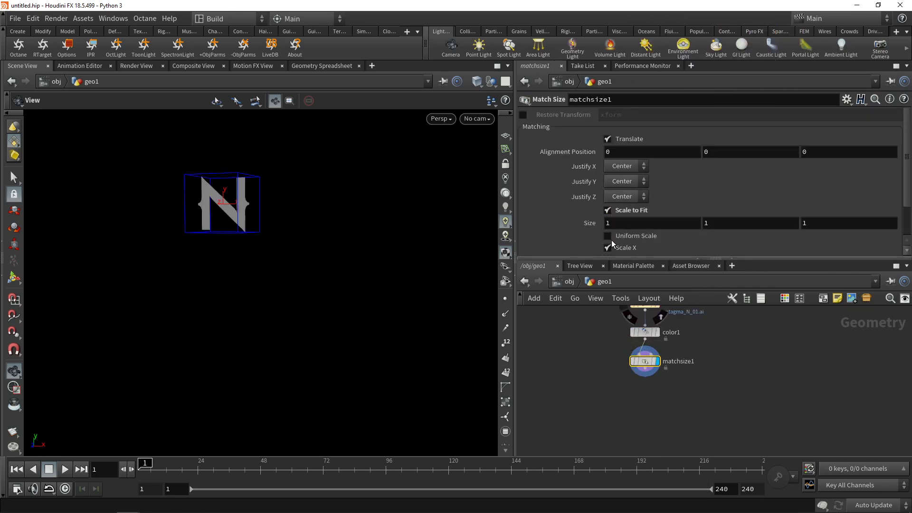
click(608, 236)
scroll(346, 206, up, 5)
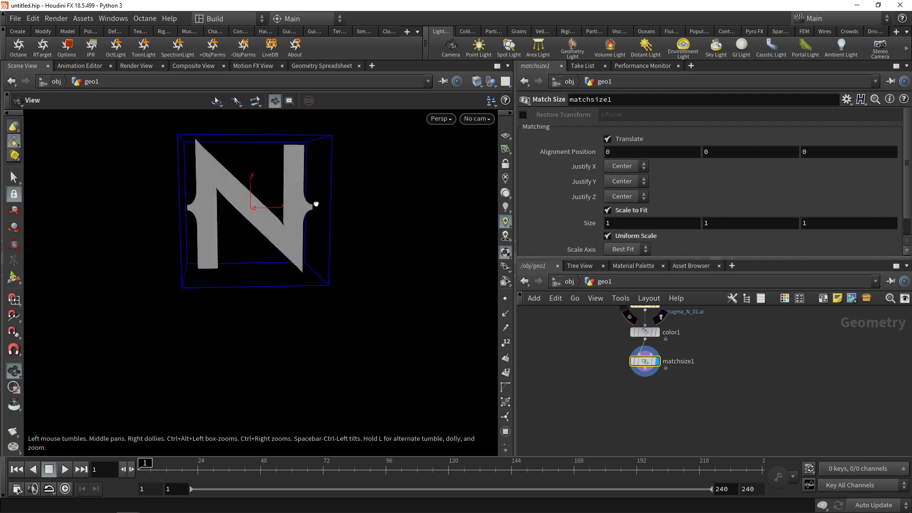
drag(298, 236, 351, 266)
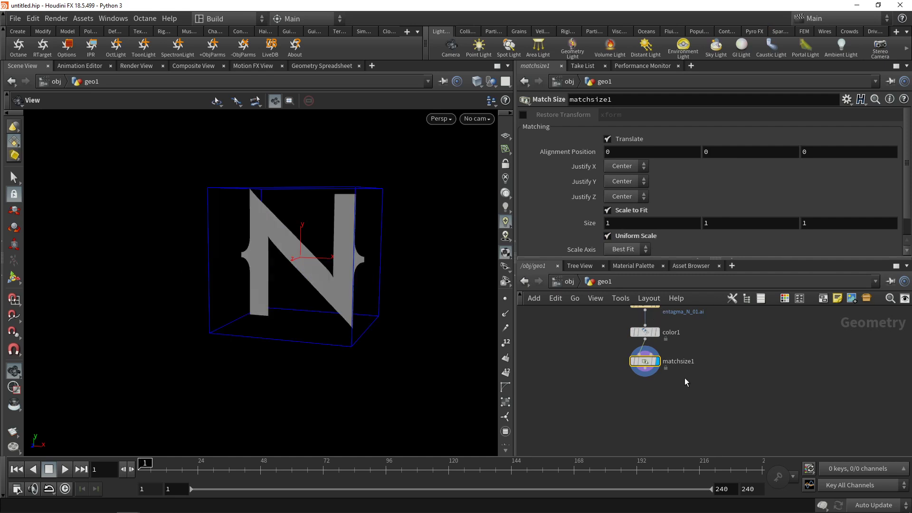
Step: Append a Convert node after Match Size to convert the letter's curve to polygons
key(Tab)
text(convert)
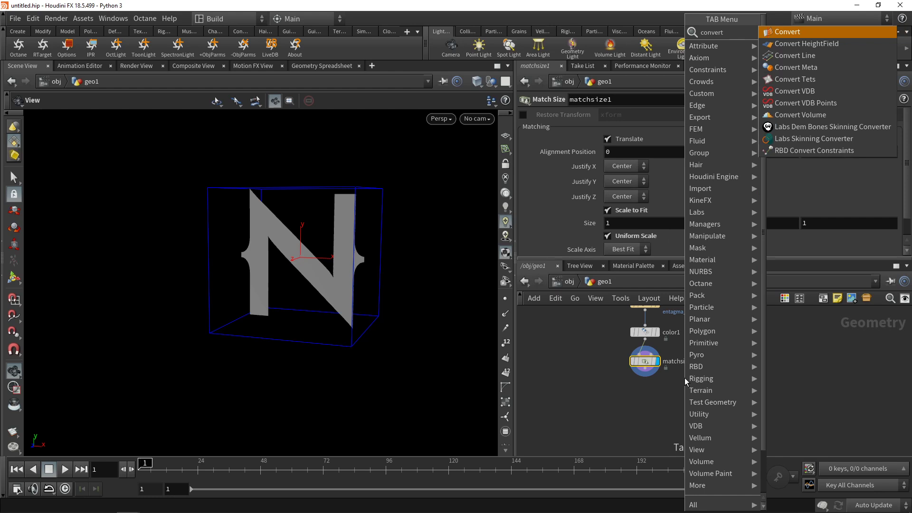
key(Return)
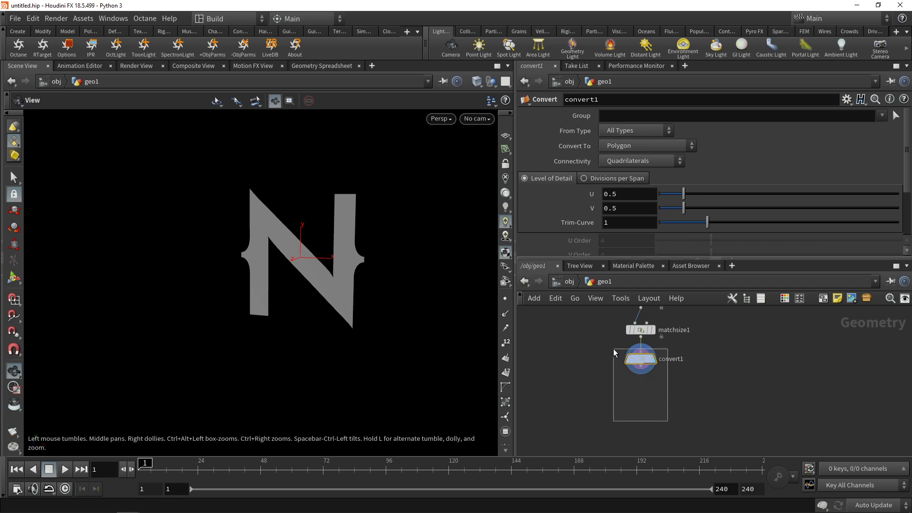
Step: Append a UV Texture node after the Convert node and set its orthographic projection to the Z Axis
key(Tab)
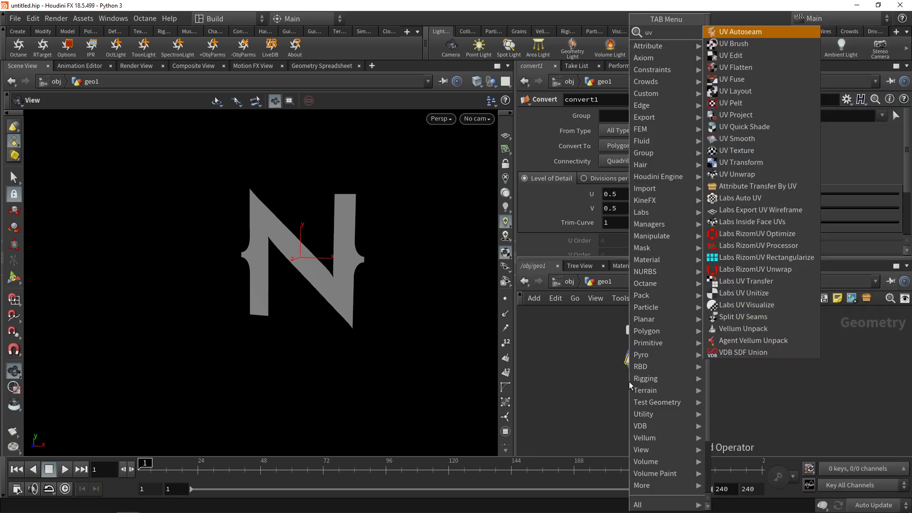
key(Escape)
click(631, 386)
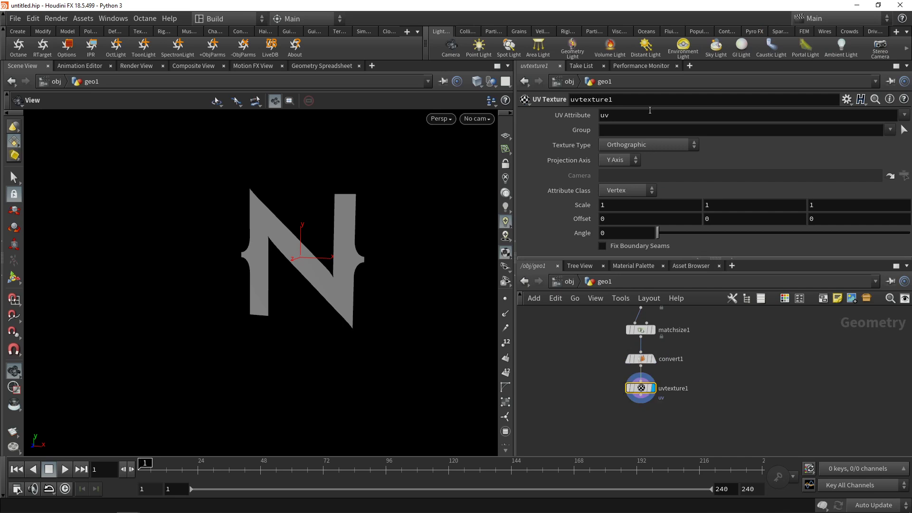
click(638, 165)
click(617, 195)
drag(720, 421, 636, 379)
Step: Append a UV Quick Shade node after UV Texture to preview the UV grid on the letter
key(Tab)
text(uvq)
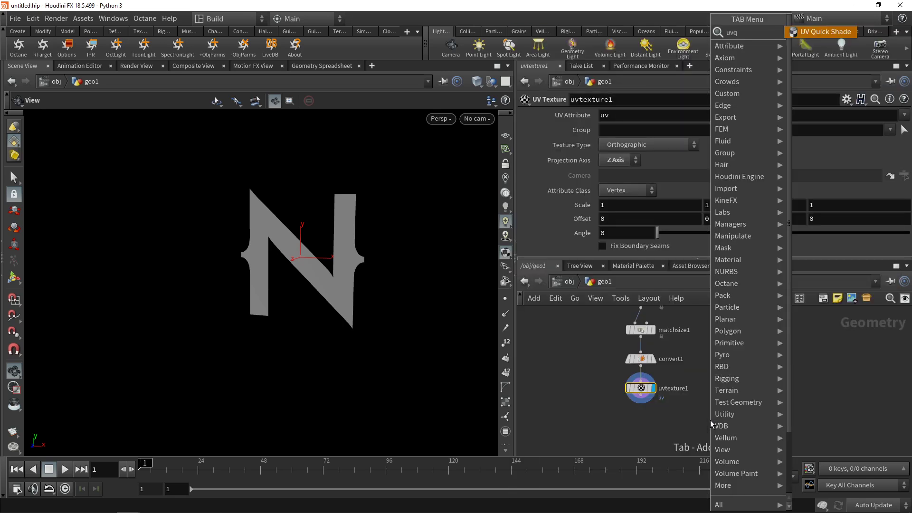
key(Return)
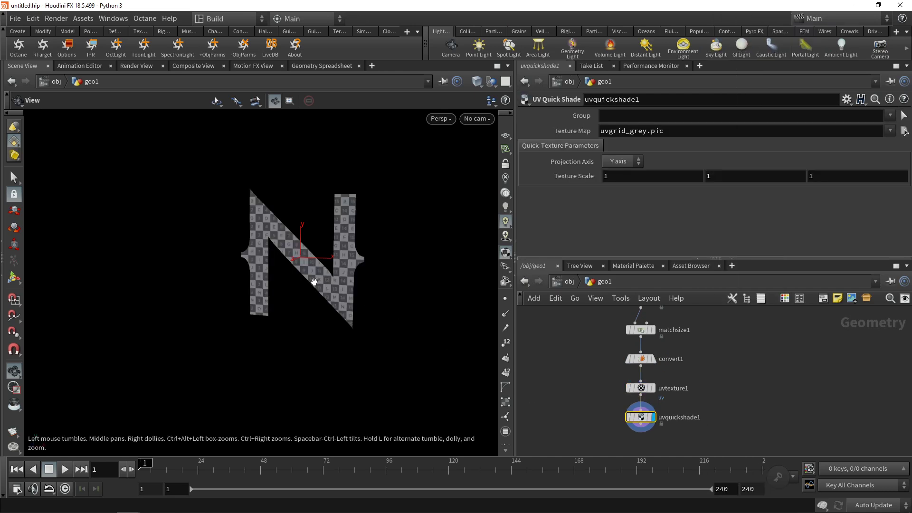
drag(369, 304, 368, 283)
middle_drag(675, 418, 671, 369)
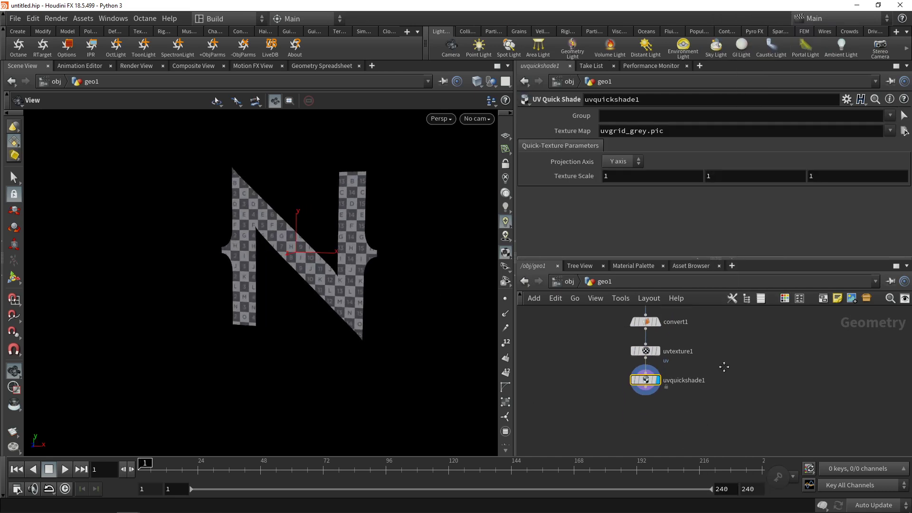
Step: Move the UV Quick Shade node aside and branch a PolyExtrude off UV Texture with a distance of 0.3
drag(639, 368, 740, 371)
key(Up)
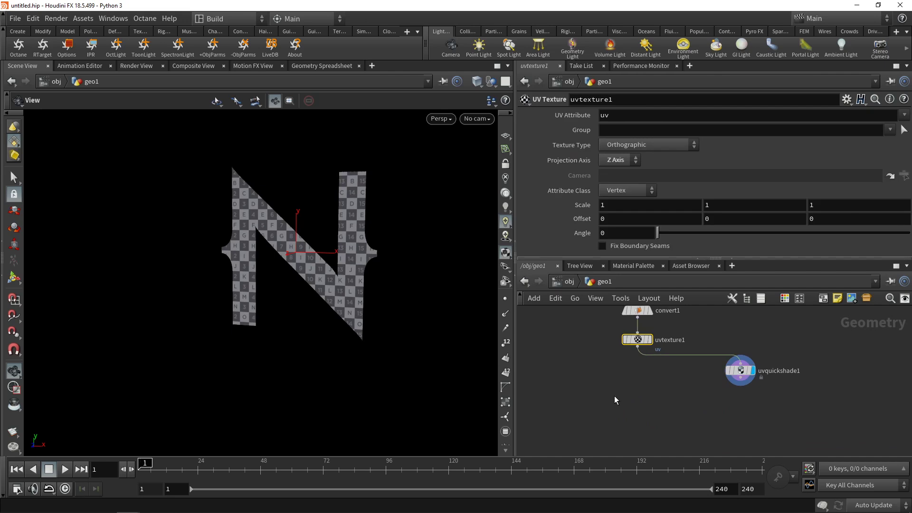
key(Tab)
text(polyext)
key(Return)
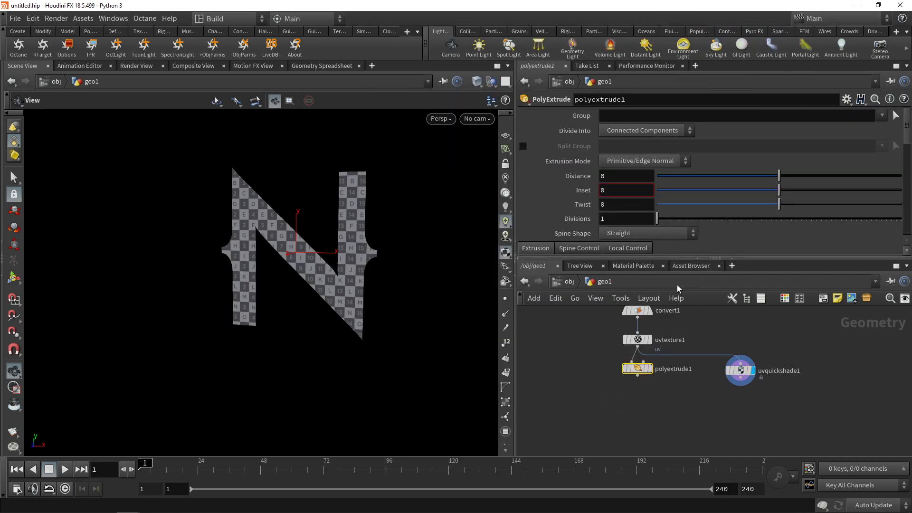
click(615, 176)
text(0.3)
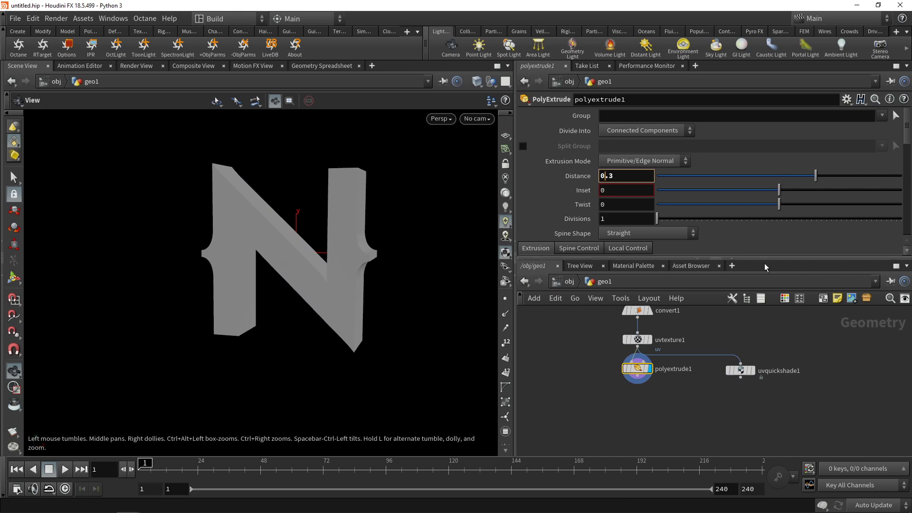
Step: Enable Output Back on the PolyExtrude and bring up its Texture Coordinates settings
scroll(713, 190, down, 5)
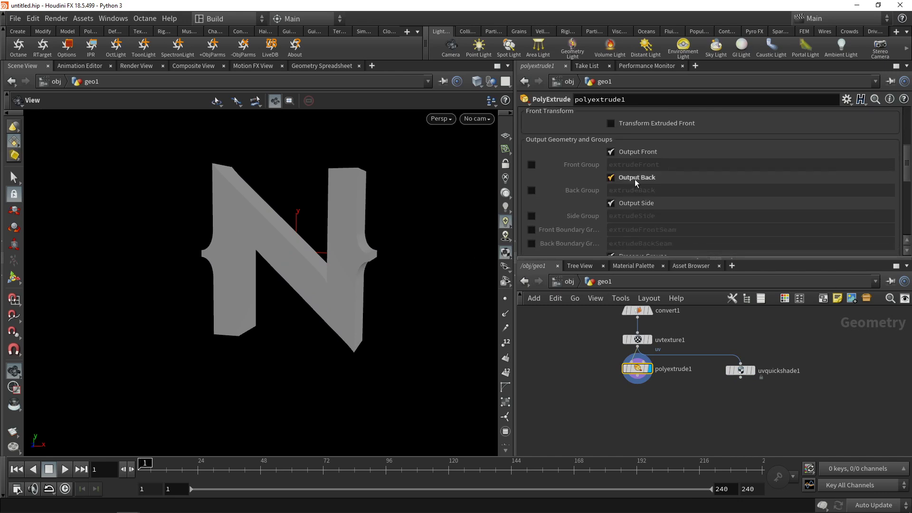
drag(397, 251, 394, 277)
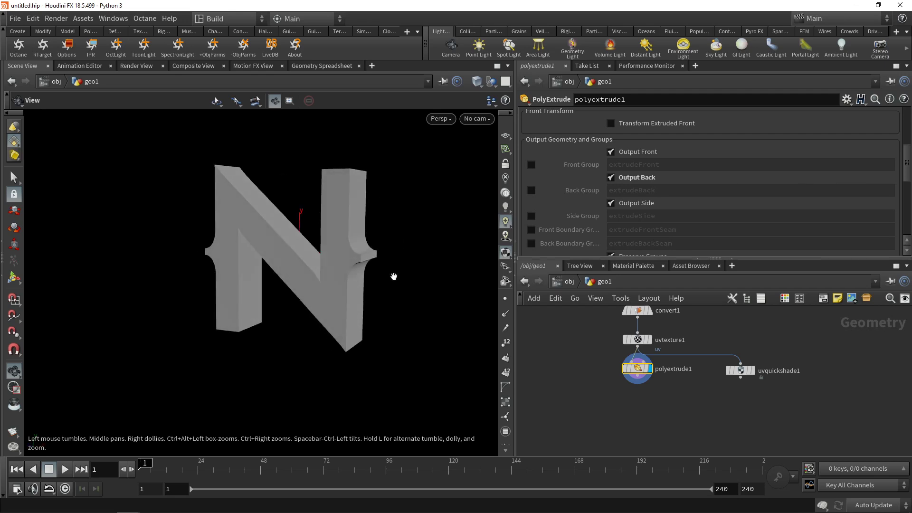
drag(902, 179, 898, 234)
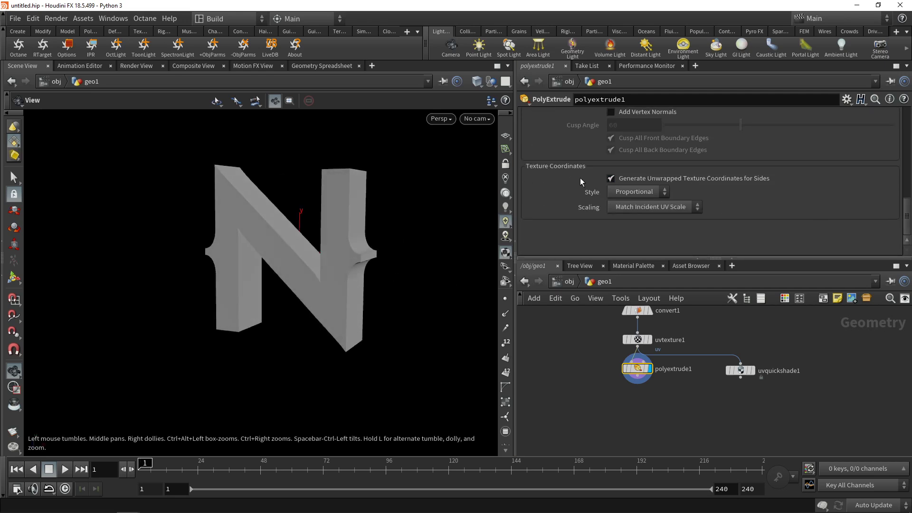
Step: Rewire the UV Quick Shade node to the PolyExtrude's output and display it to preview the extruded letter's UVs
drag(740, 369, 743, 394)
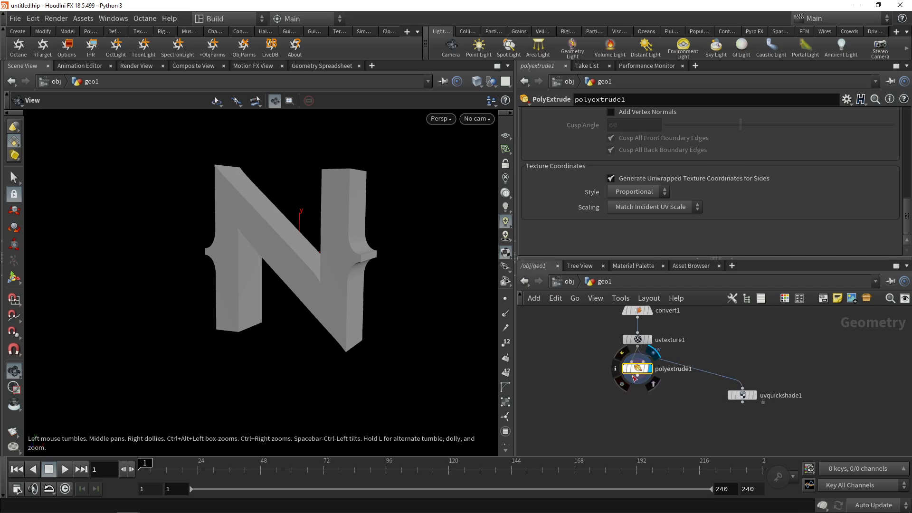
drag(637, 379, 755, 399)
click(755, 396)
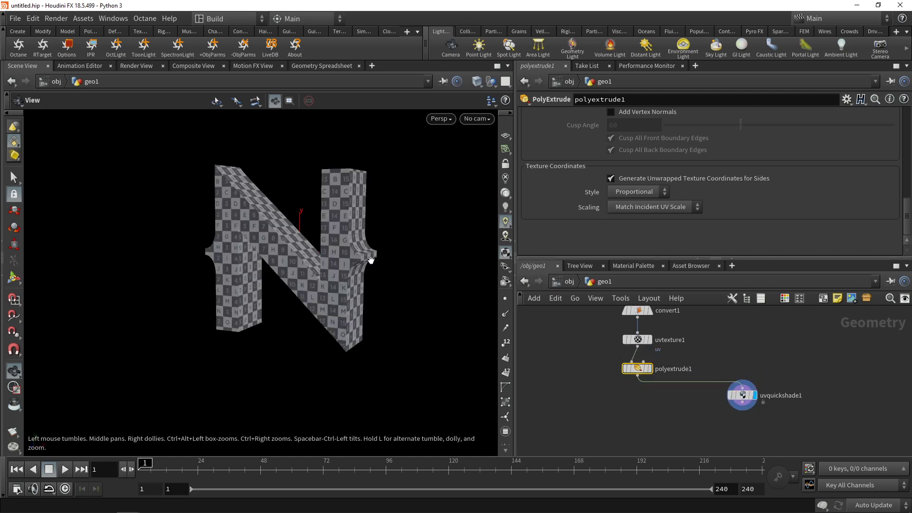
drag(373, 259, 352, 261)
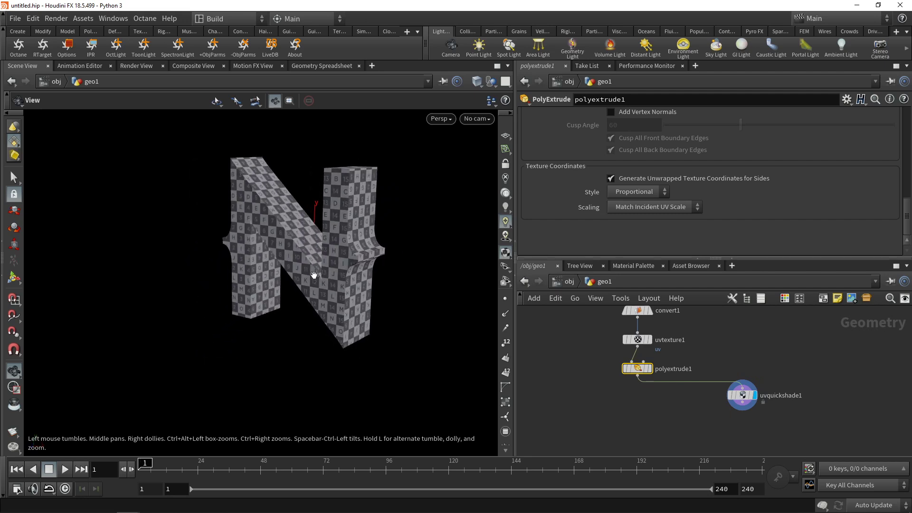
Step: Switch the viewport to the UV view and examine how the letter's face and extruded sides are laid out
key(space+5)
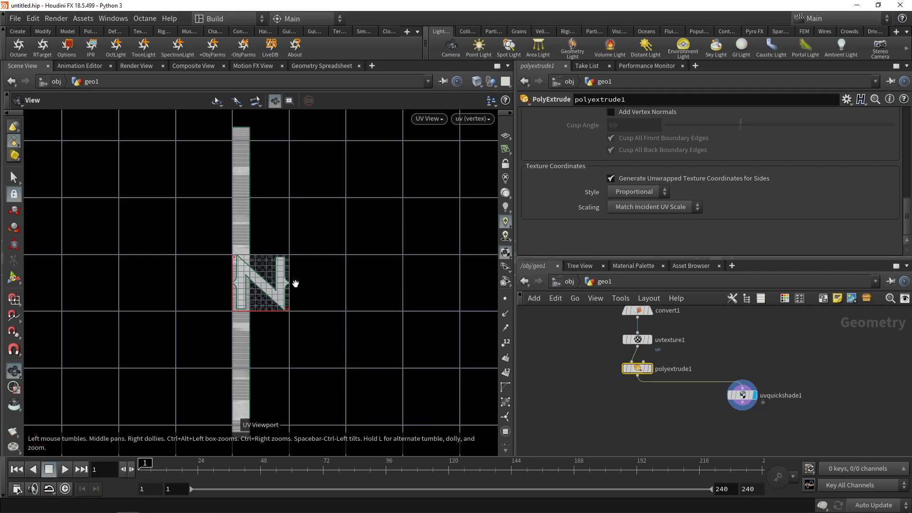
right_drag(295, 284, 388, 267)
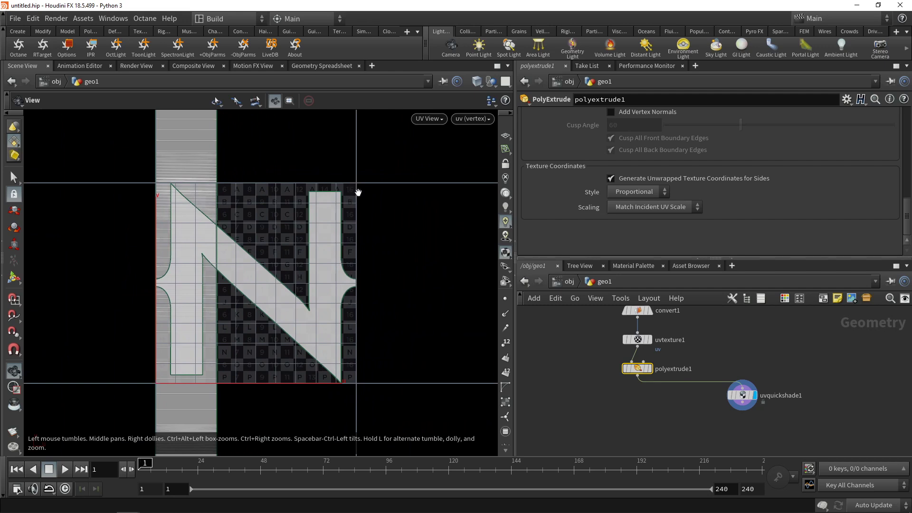
right_drag(332, 285, 248, 301)
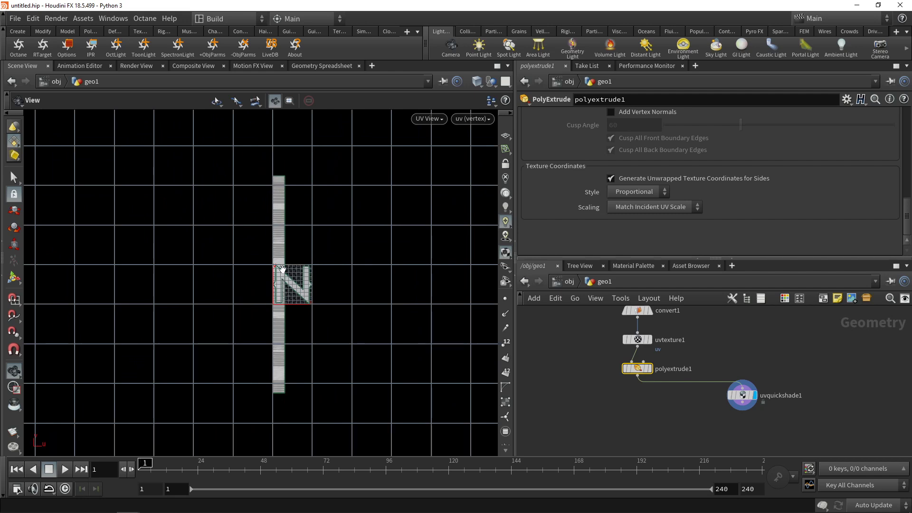
right_drag(302, 305, 511, 235)
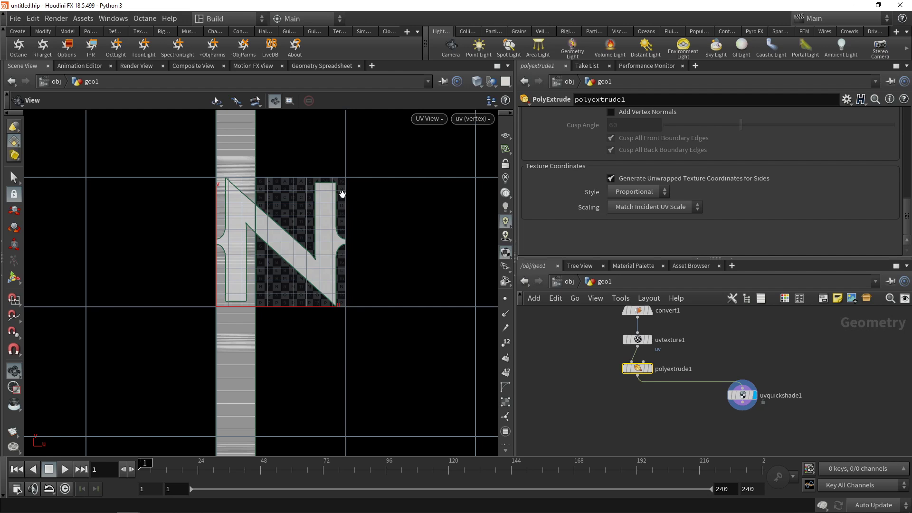
Step: Insert a UV Unwrap between the PolyExtrude and UV Quick Shade nodes and set its Planes to 8
drag(742, 395, 732, 410)
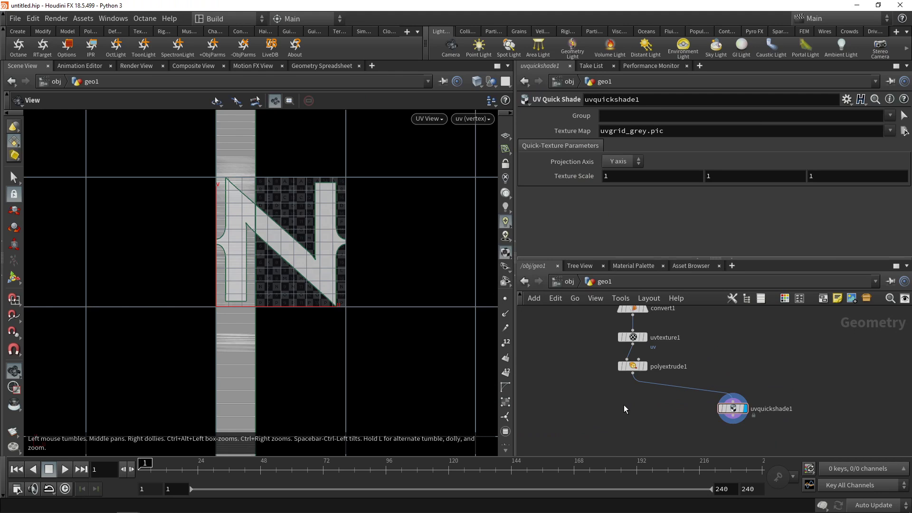
key(Tab)
text(uvun)
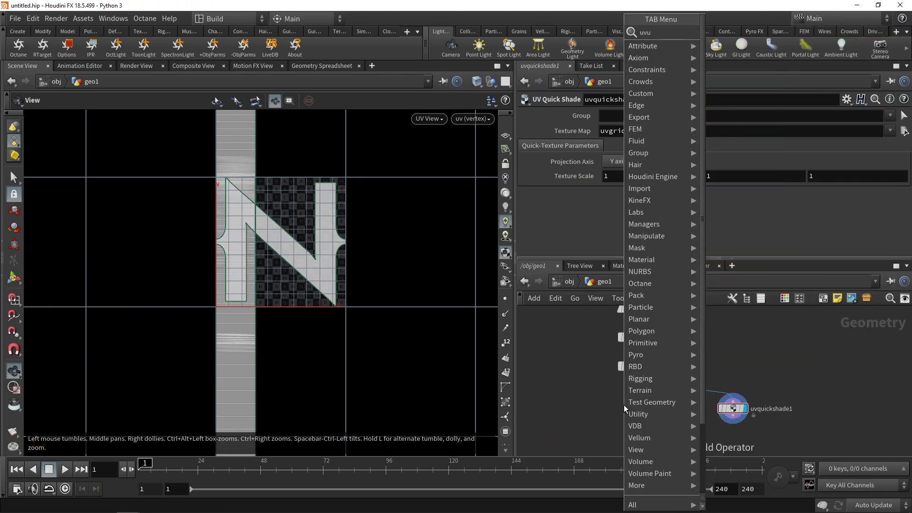
key(Return)
click(683, 387)
drag(682, 392, 630, 403)
click(615, 161)
click(609, 209)
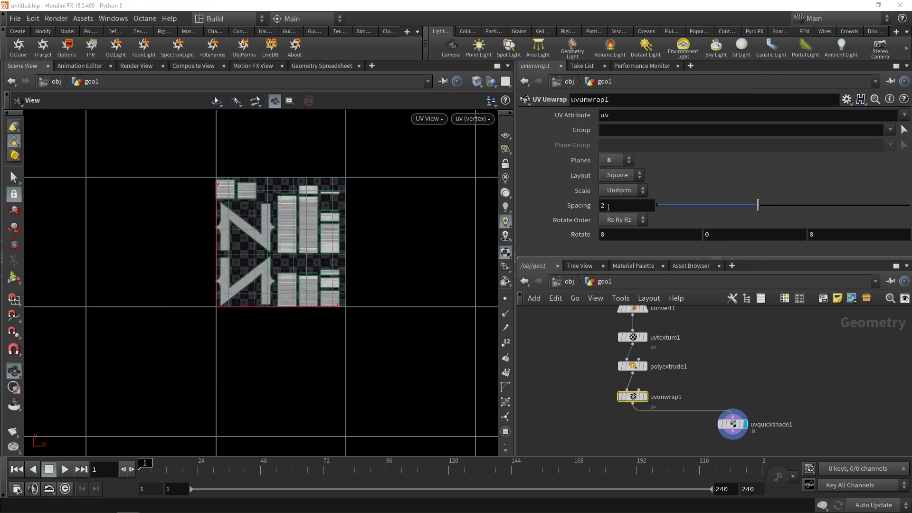
Step: Set the UV Unwrap's Spacing to 1 and check the UV islands, including their grid on the 3D letter in perspective
click(623, 208)
text(1)
key(Return)
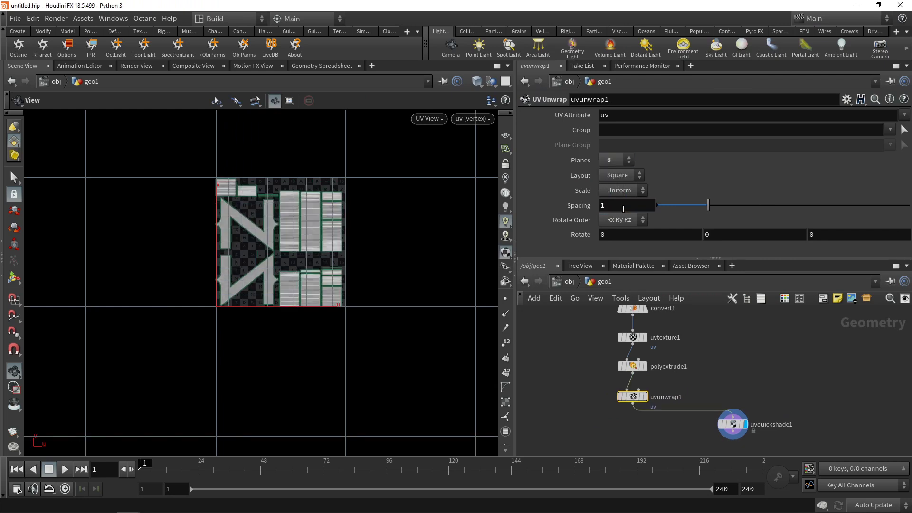
scroll(282, 223, up, 3)
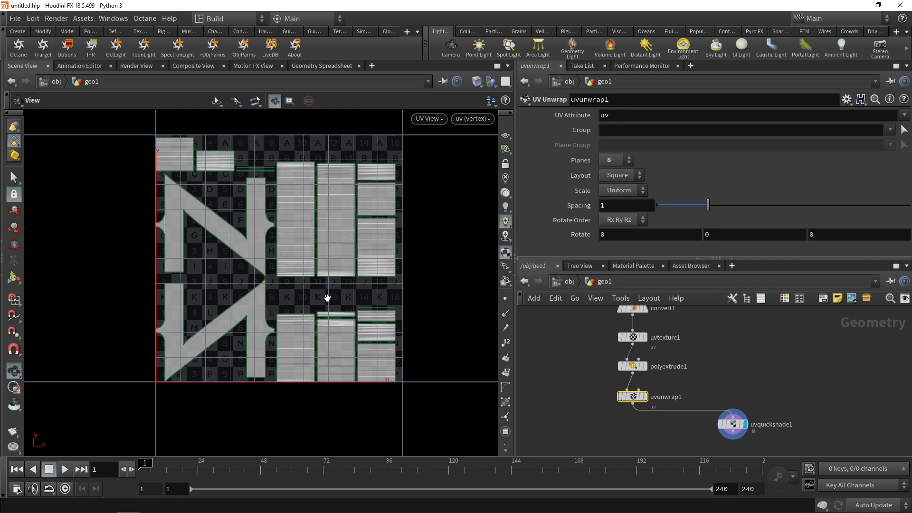
key(space+1)
drag(285, 275, 306, 265)
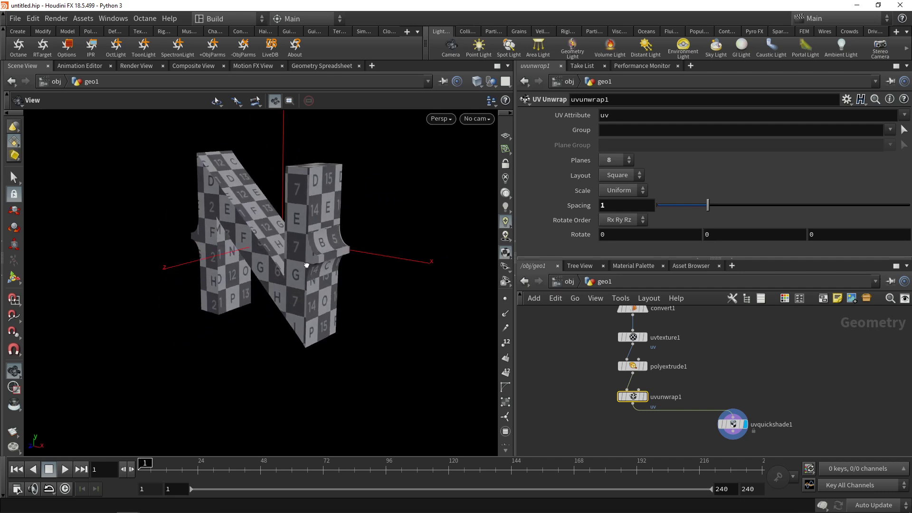
drag(330, 226, 329, 253)
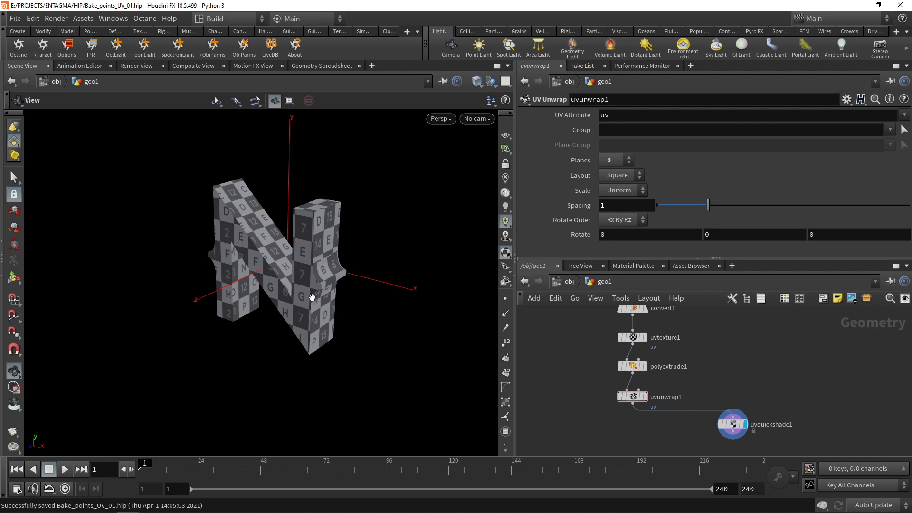
Step: Add a Scatter node fed by the UV Unwrap's output and display it
key(Tab)
text(scatt)
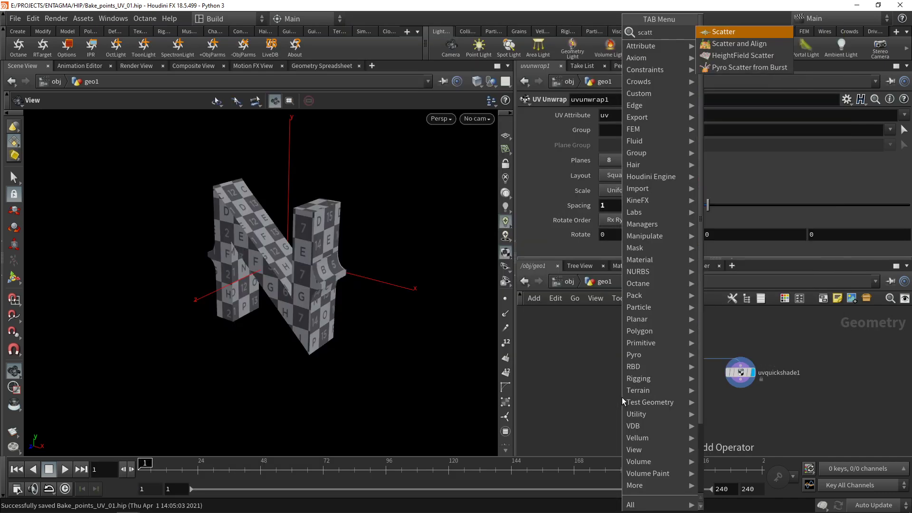
key(Return)
click(622, 397)
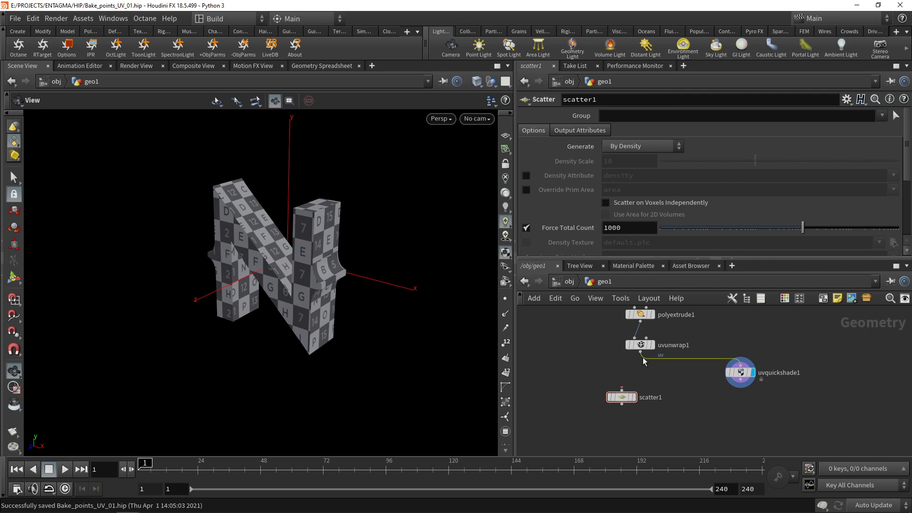
click(641, 354)
click(622, 390)
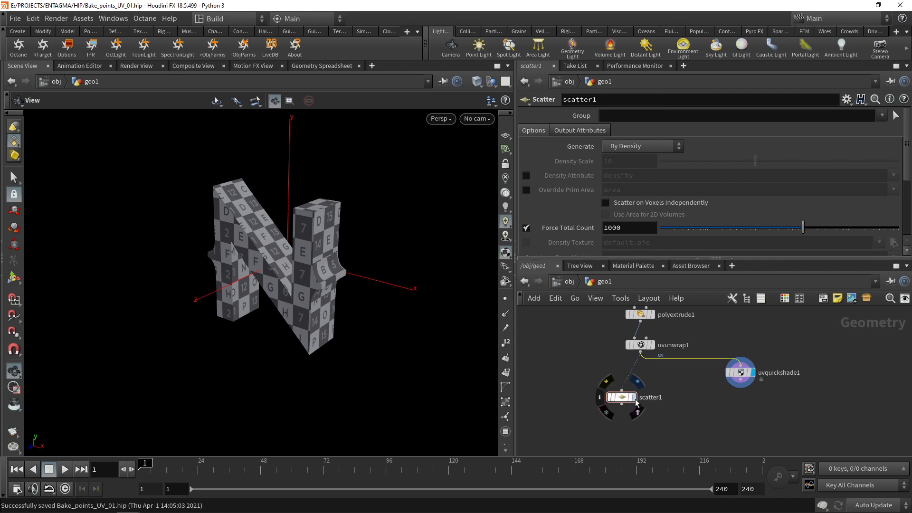
click(633, 397)
drag(622, 401, 675, 413)
Step: Set the Scatter's Force Total Count to 500 and disable its Relax Iterations
drag(613, 228, 574, 229)
text(5)
key(Return)
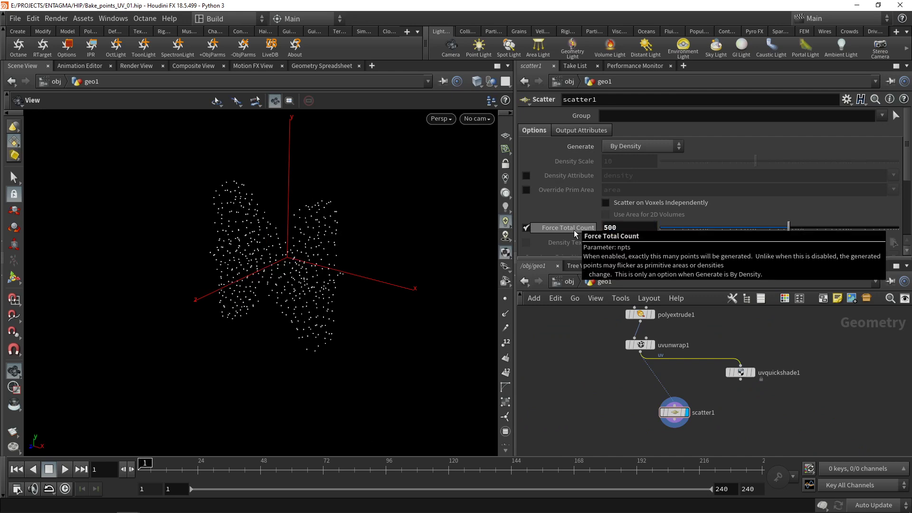
scroll(894, 173, down, 5)
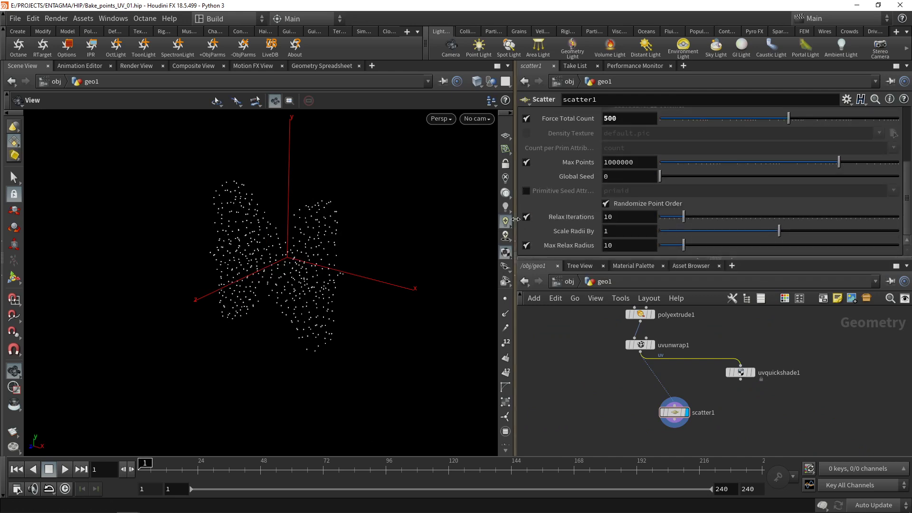
click(526, 217)
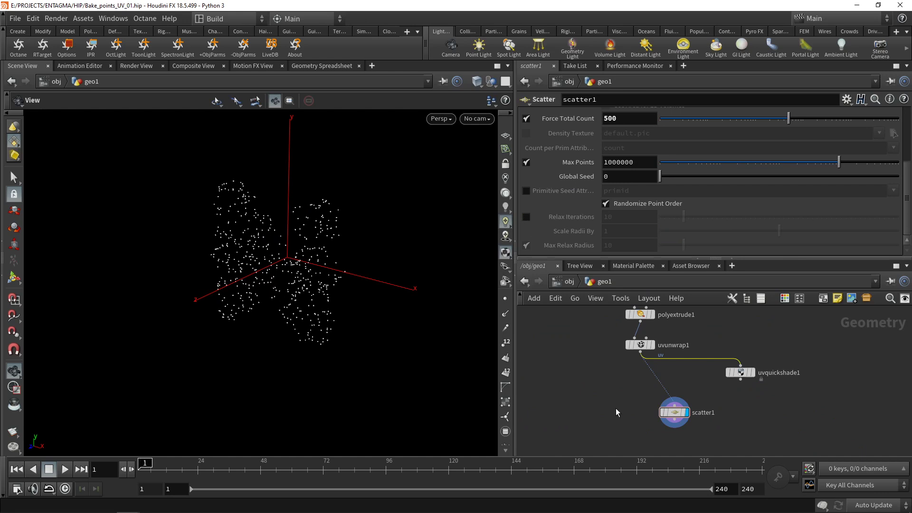
Step: Add a two-dimensional Volume node in the XY plane, name its volume d, and display it
middle_drag(616, 409, 632, 396)
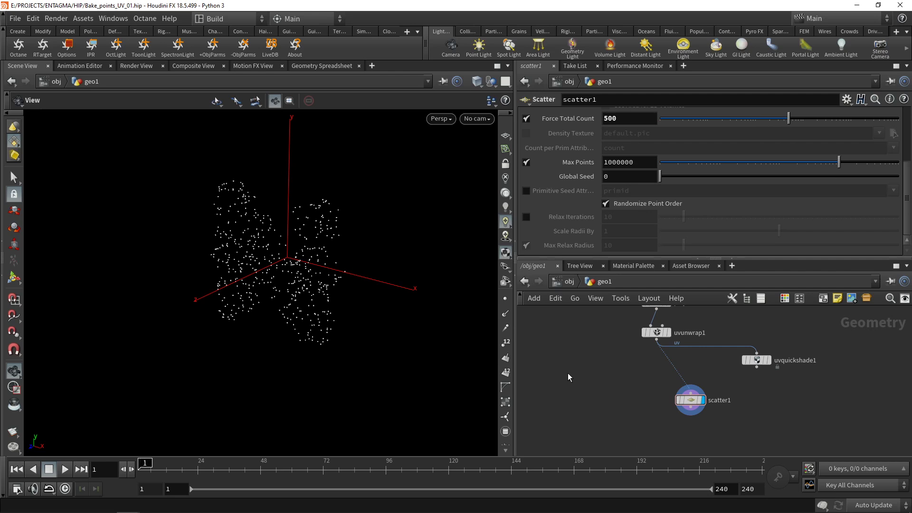
key(Tab)
text(vol)
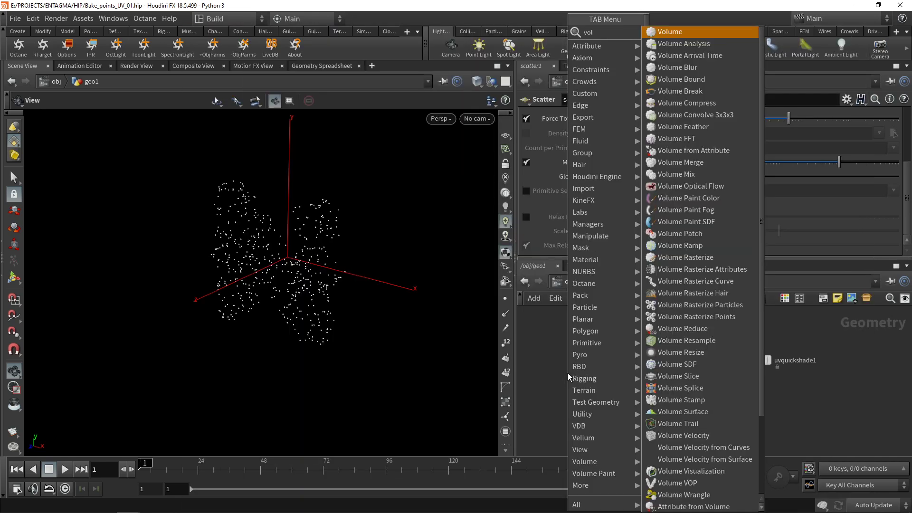
key(Return)
click(568, 373)
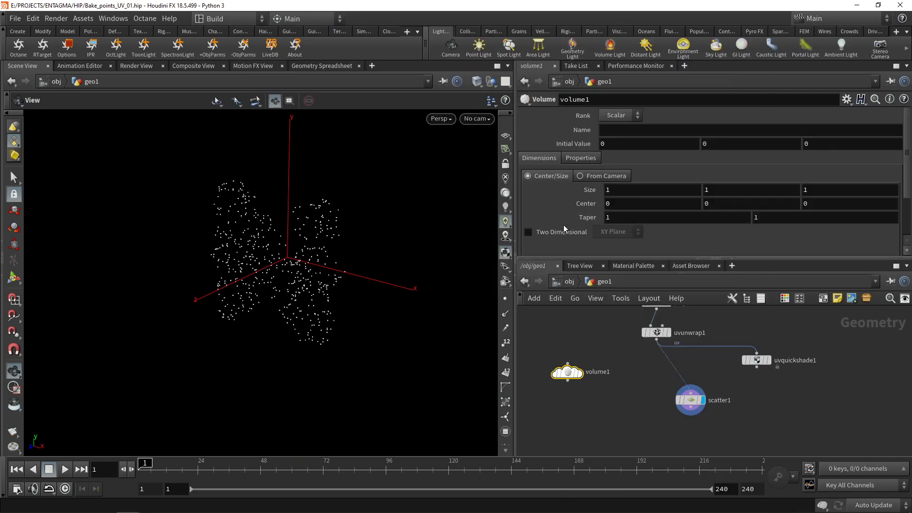
click(553, 236)
click(626, 131)
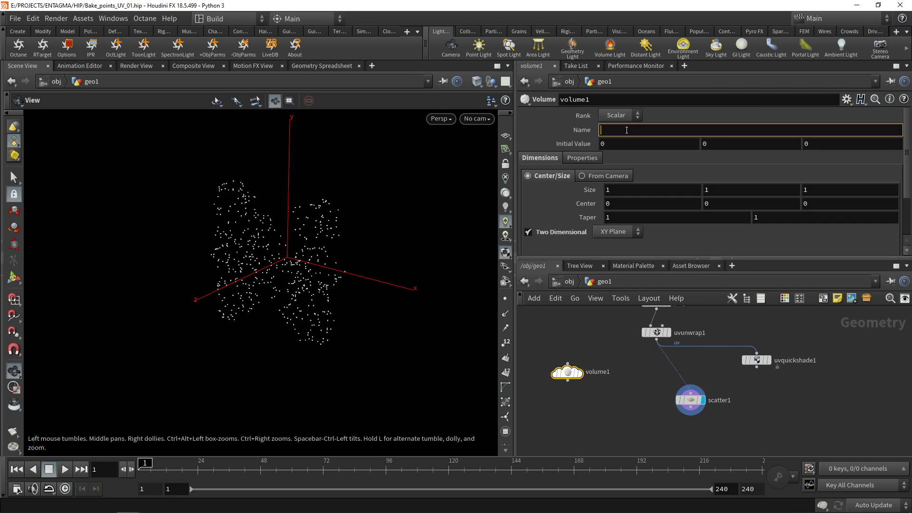
click(579, 373)
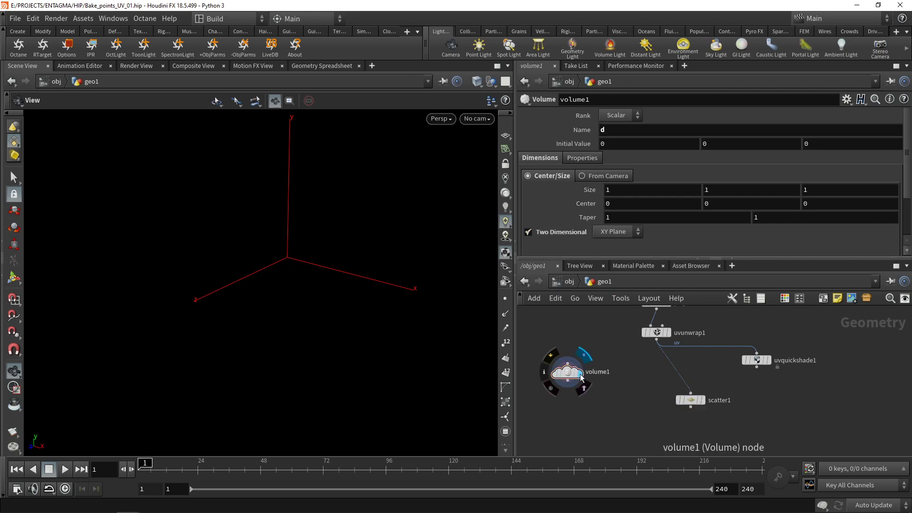
Step: Set the volume's first Initial Value to 0.2 and compare its plane with the UV view's unit square
drag(295, 306, 354, 280)
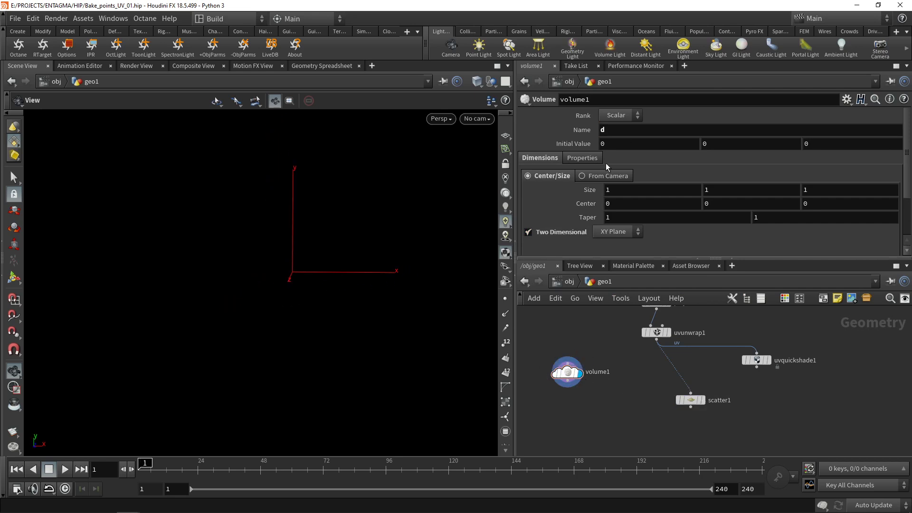
click(606, 144)
text(.2)
key(Return)
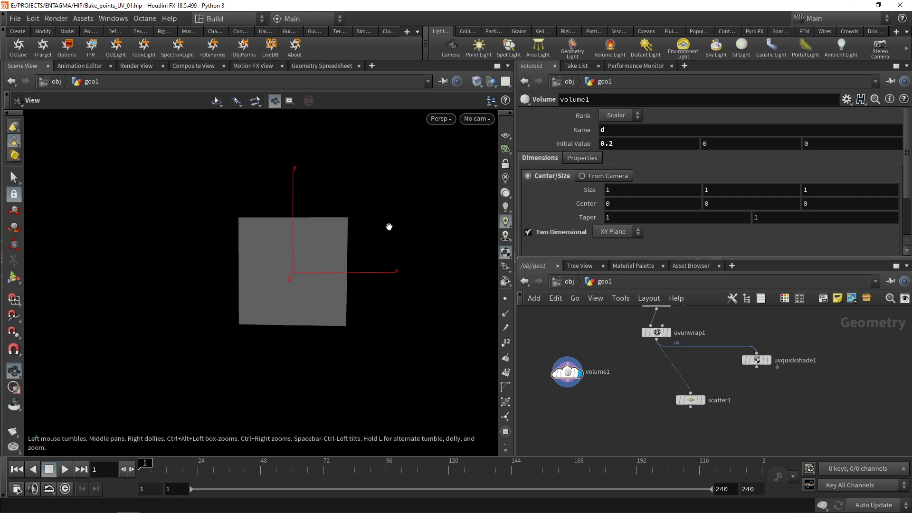
key(space+5)
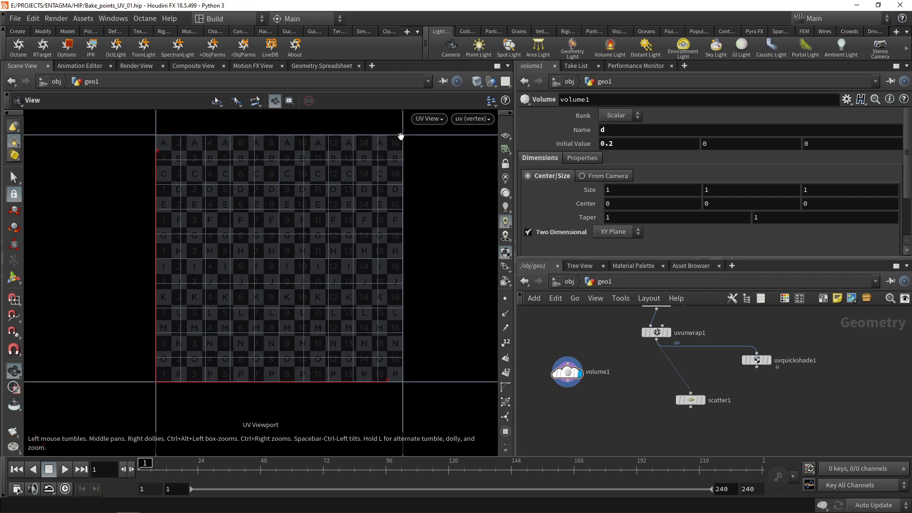
key(space+1)
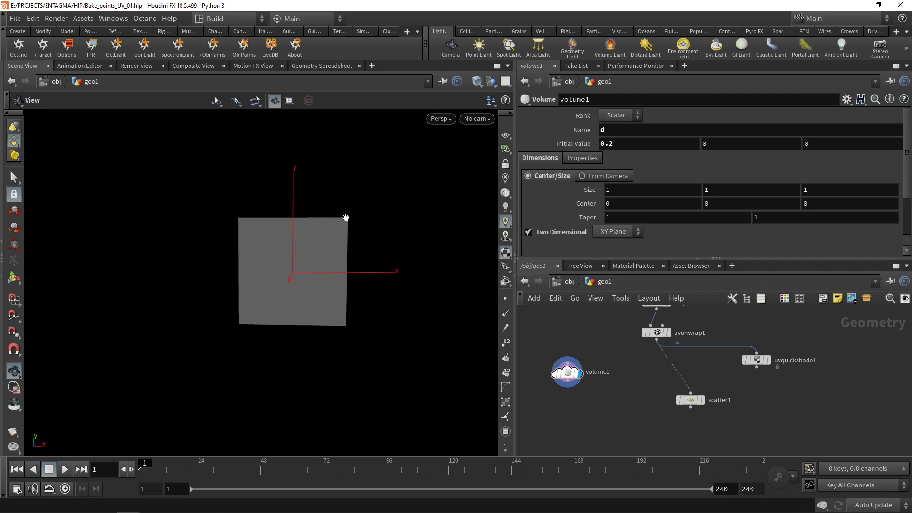
Step: Center the volume at 0.5 in X and Y and set its Uniform Sampling Divs to 2048
middle_drag(632, 203, 731, 202)
scroll(730, 202, up, 4)
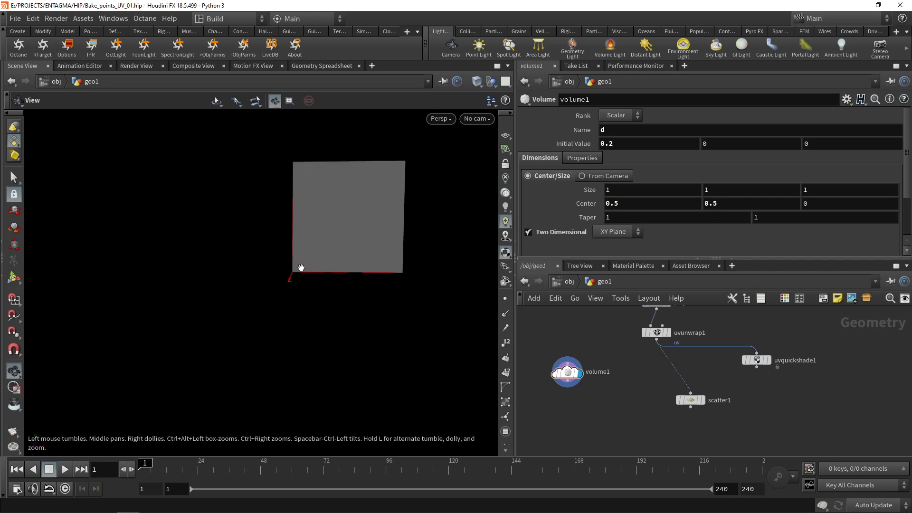
scroll(906, 197, down, 3)
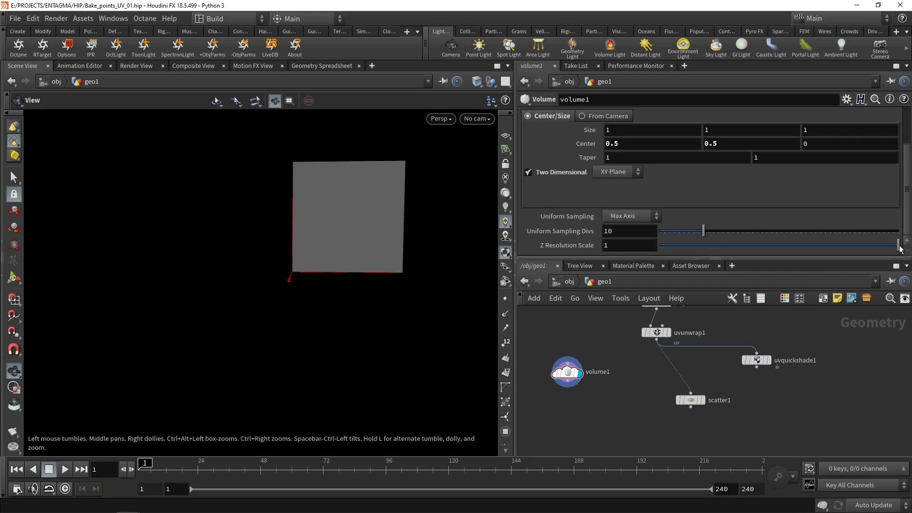
click(625, 232)
text(2048)
key(Return)
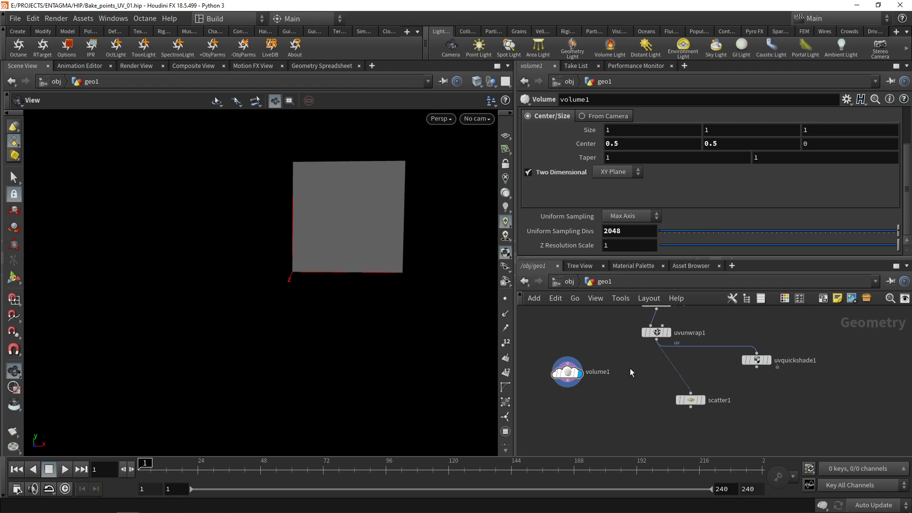
Step: Reset the volume's first Initial Value to 0 and line up the Volume and Scatter nodes side by side
scroll(908, 225, up, 3)
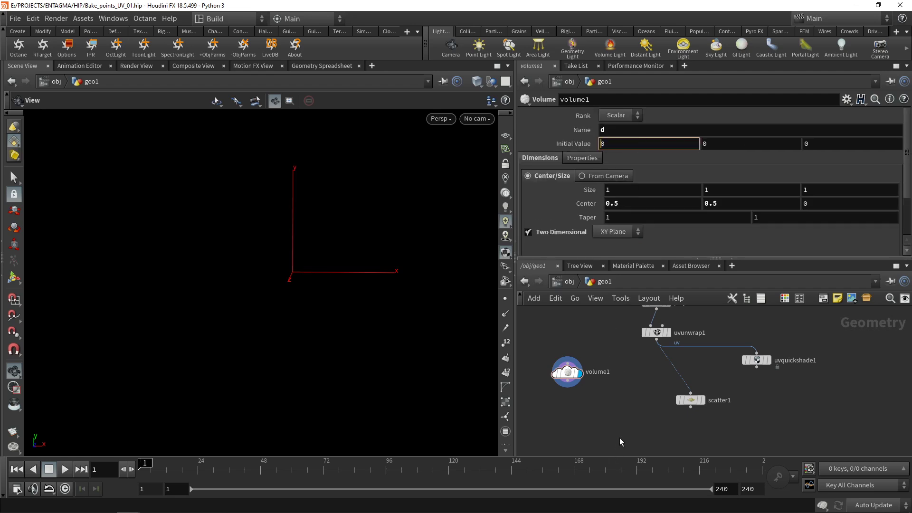
scroll(620, 417, down, 3)
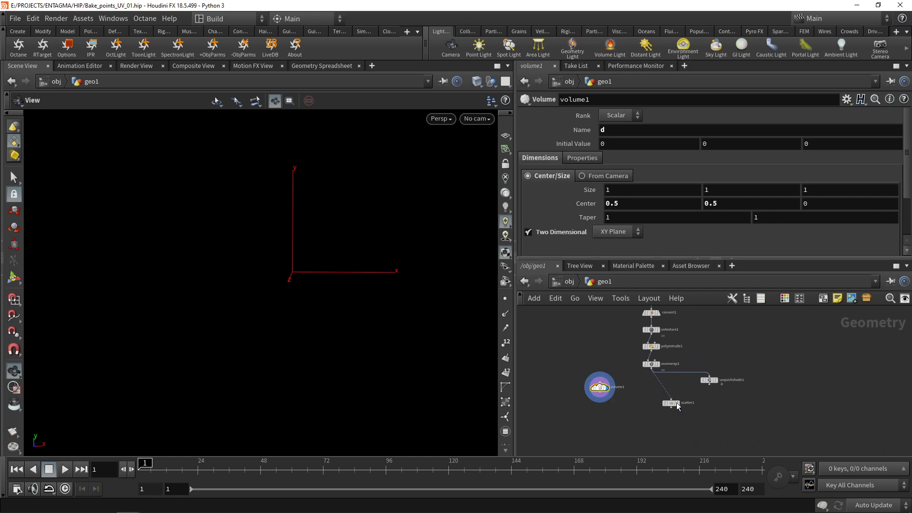
drag(602, 386, 602, 395)
mouse_move(672, 405)
drag(673, 407, 649, 398)
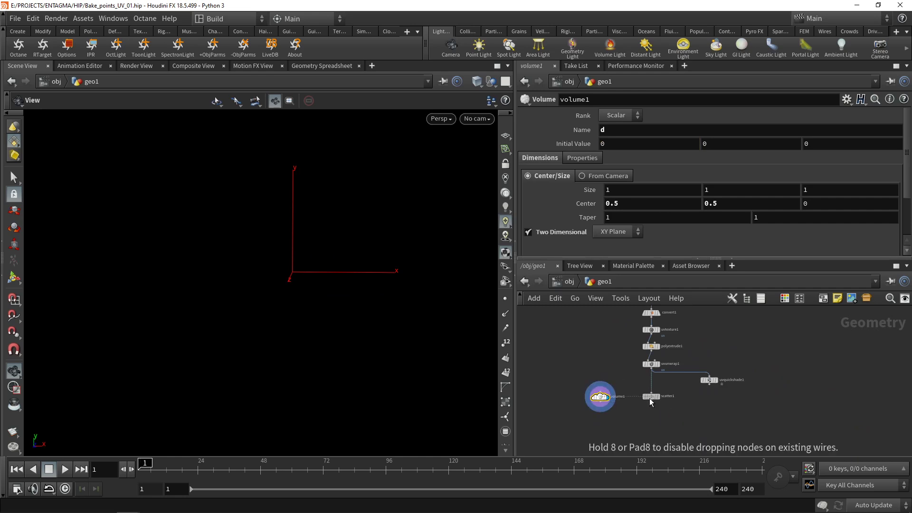
Step: Add a Volume Wrangle below the Volume node and wire the volume into its first input
middle_drag(636, 423, 601, 351)
scroll(638, 408, up, 2)
click(652, 366)
click(580, 412)
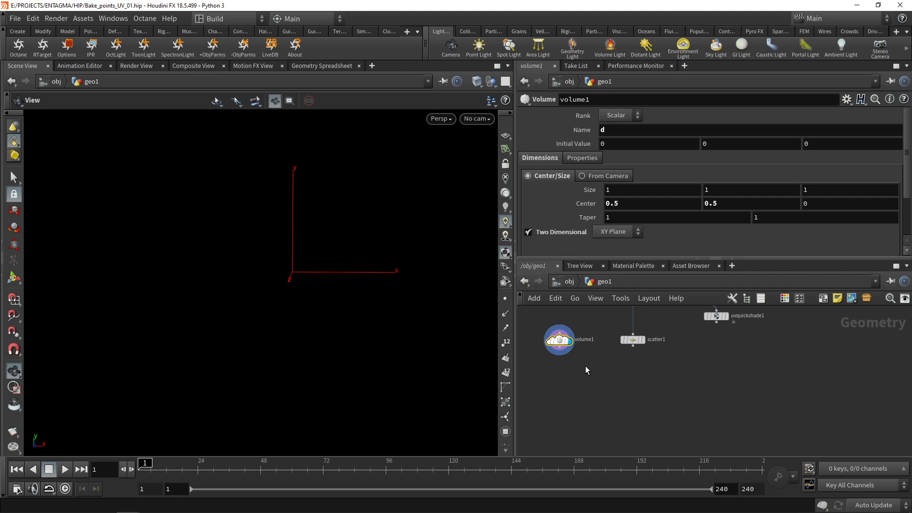
key(Tab)
text(vol)
text(w)
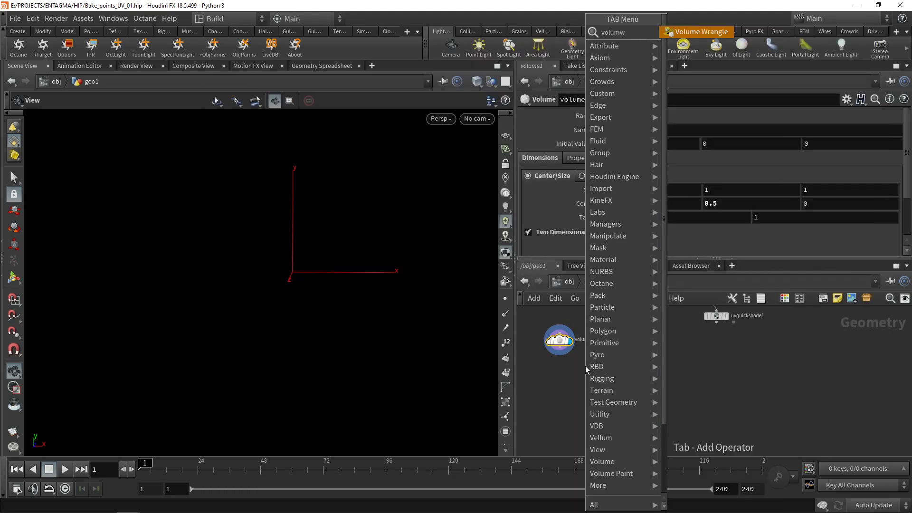
key(Return)
click(597, 380)
click(560, 354)
click(592, 376)
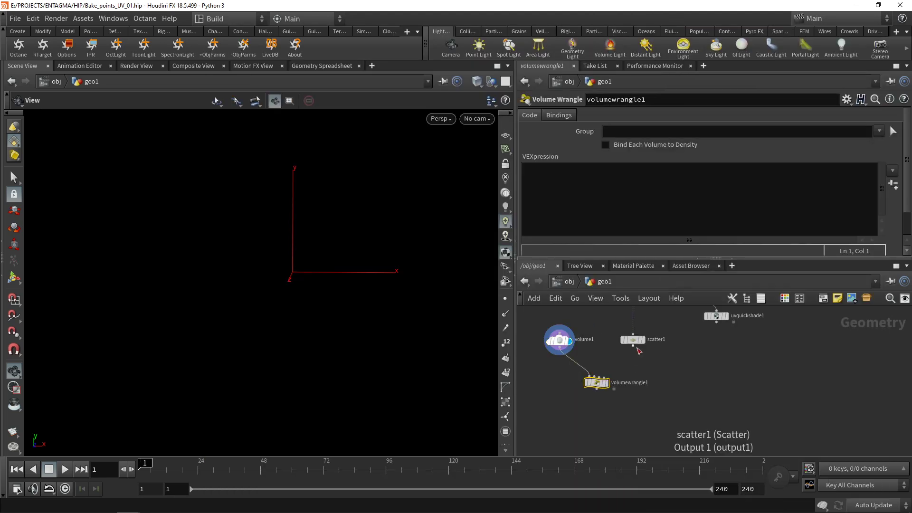
Step: Wire the Scatter into the Volume Wrangle's second input and the UV Unwrap into its third, and display the wrangle
middle_drag(632, 346, 608, 381)
drag(609, 379, 587, 380)
click(585, 381)
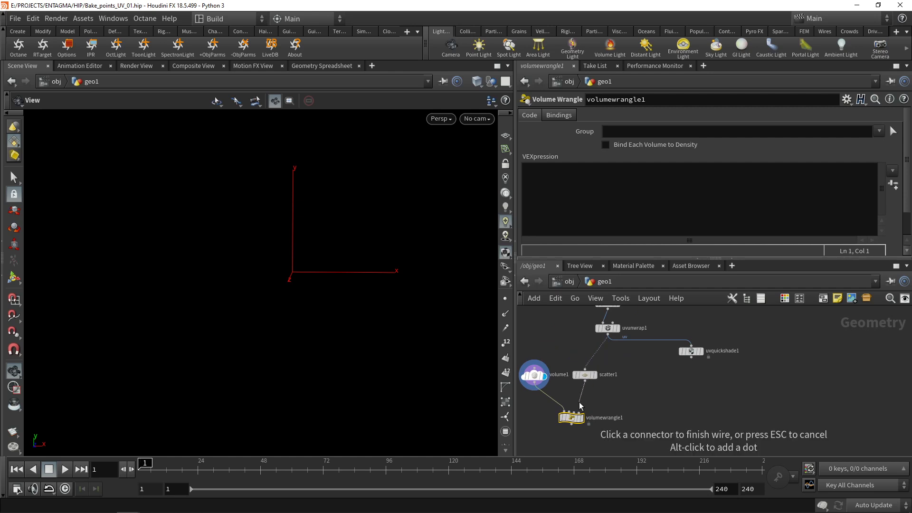
click(569, 411)
click(608, 335)
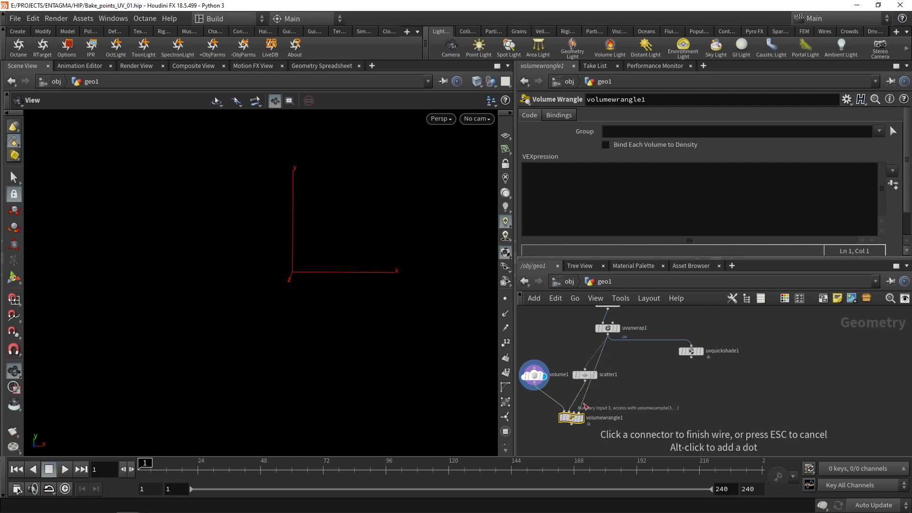
click(574, 412)
drag(579, 419, 610, 411)
click(612, 410)
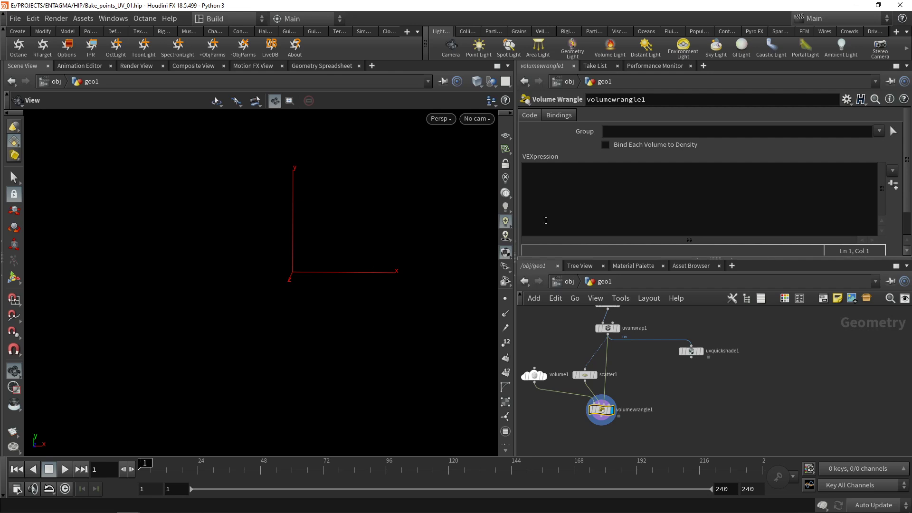
Step: Declare float min in the Volume Wrangle's VEXpression, read from a chf("Min_Distance") channel
click(591, 189)
text(float )
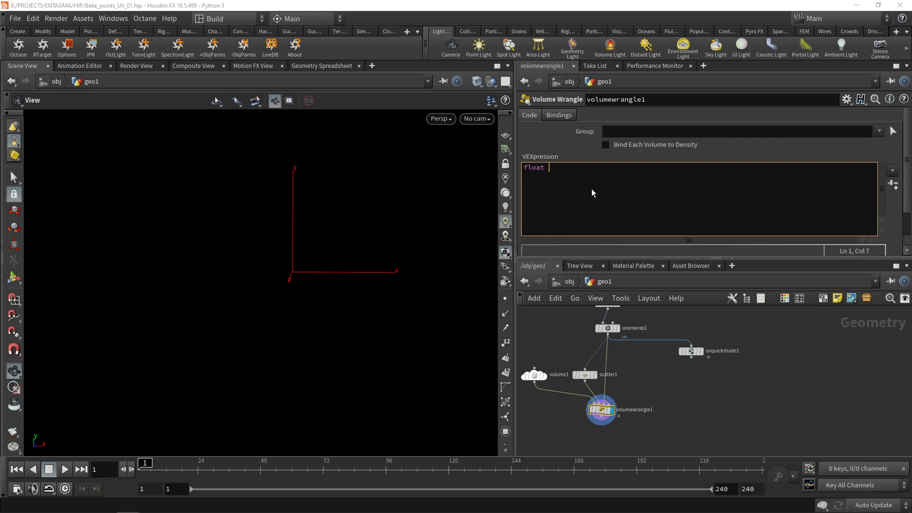
text(min = chf();)
key(Left)
key(Left)
text("Mind_)
key(BackSpace)
key(BackSpace)
text(_Distance)
Step: Duplicate the min line in the VEXpression and turn the copy into float max = chf("Max_Distance");
triple_click(733, 171)
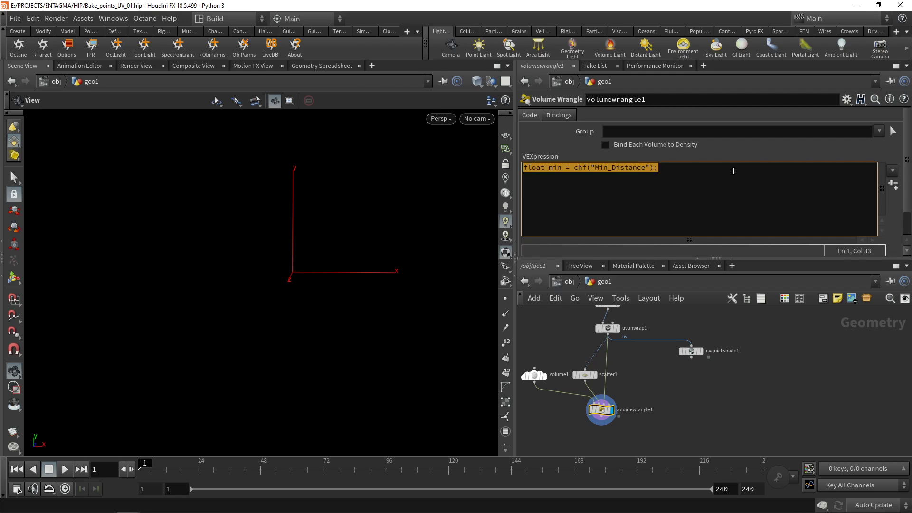
key(ctrl+c)
click(734, 171)
key(Return)
key(ctrl+v)
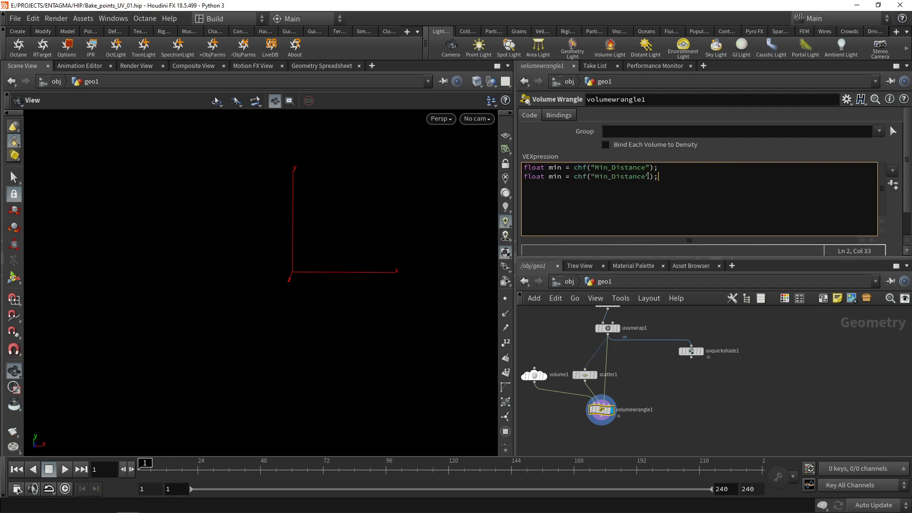
double_click(552, 176)
text(max)
click(601, 177)
key(BackSpace)
key(BackSpace)
text(ax)
Step: Create the wrangle's spare parameters from the chf calls and set Max Distance to 0.025
click(893, 185)
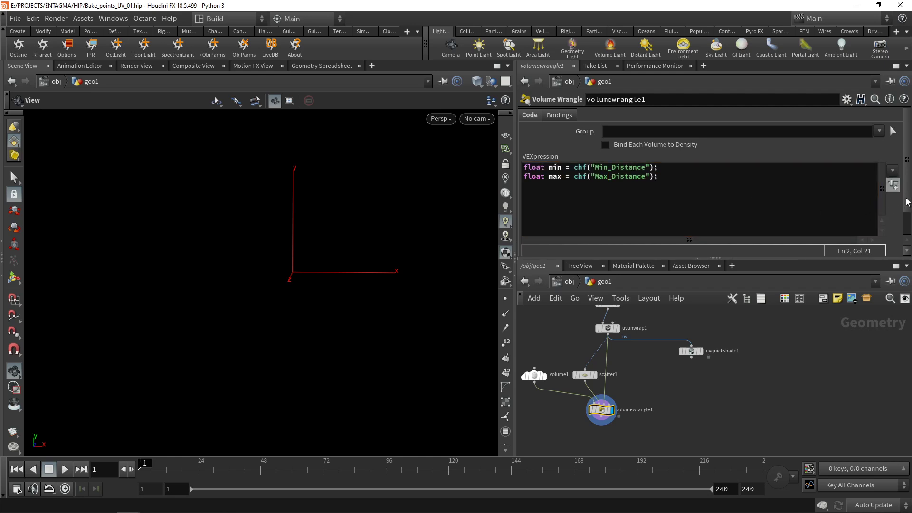
scroll(608, 238, down, 2)
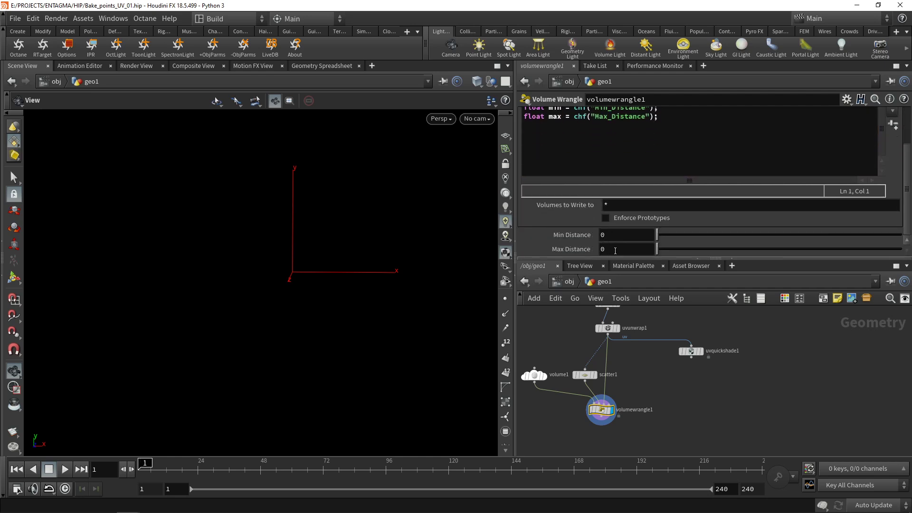
click(621, 249)
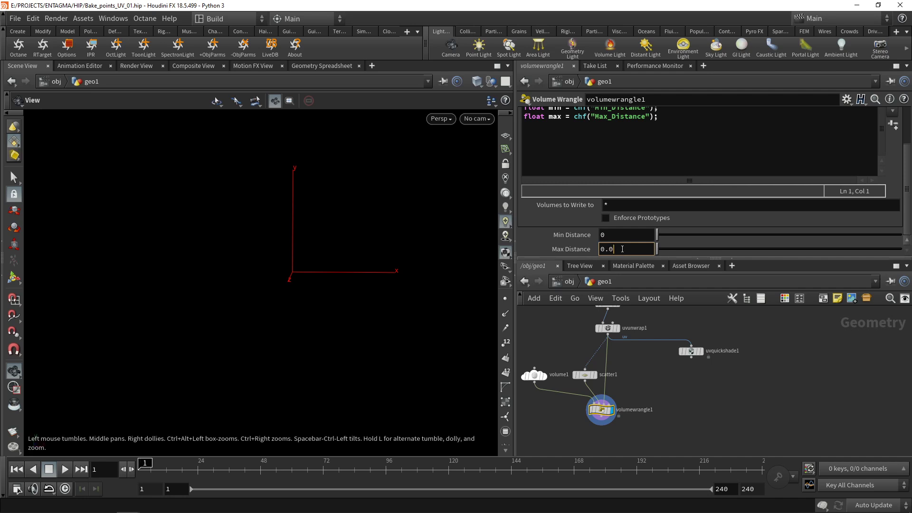
key(Return)
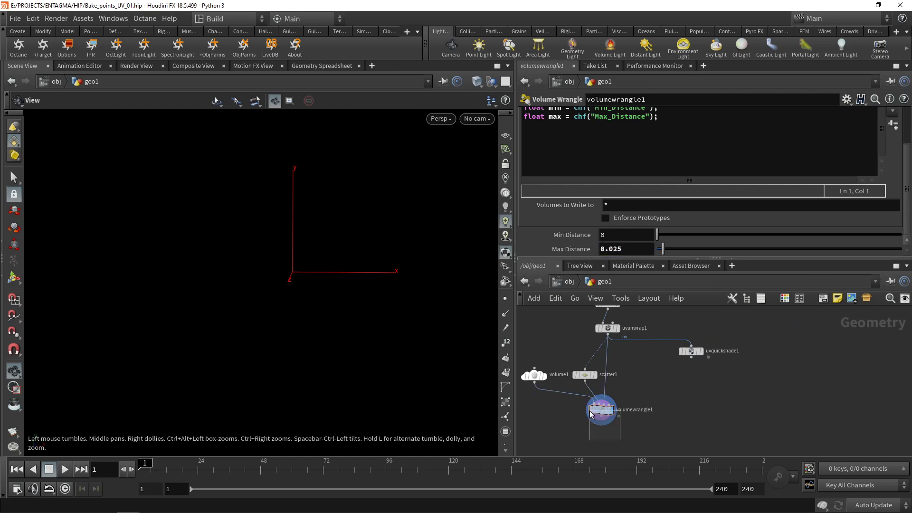
Step: Set the Volume node's first Initial Value to 0.2
click(535, 374)
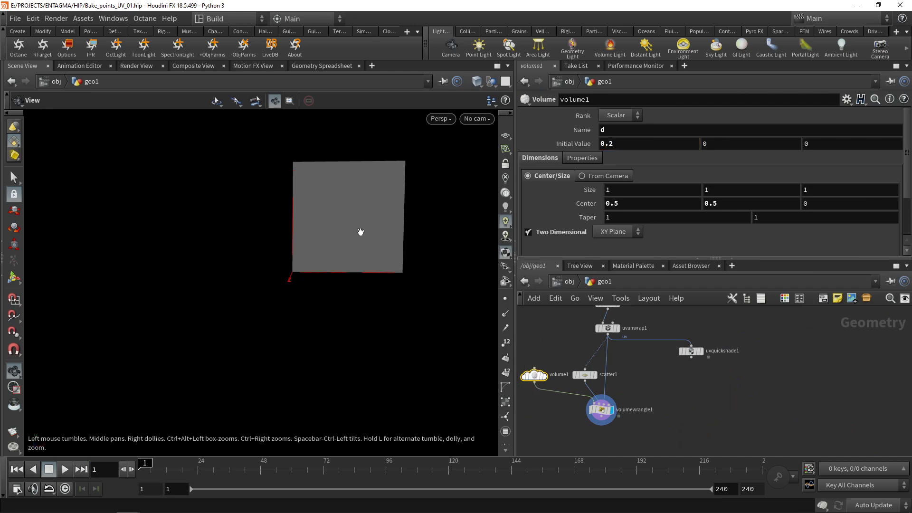
click(600, 412)
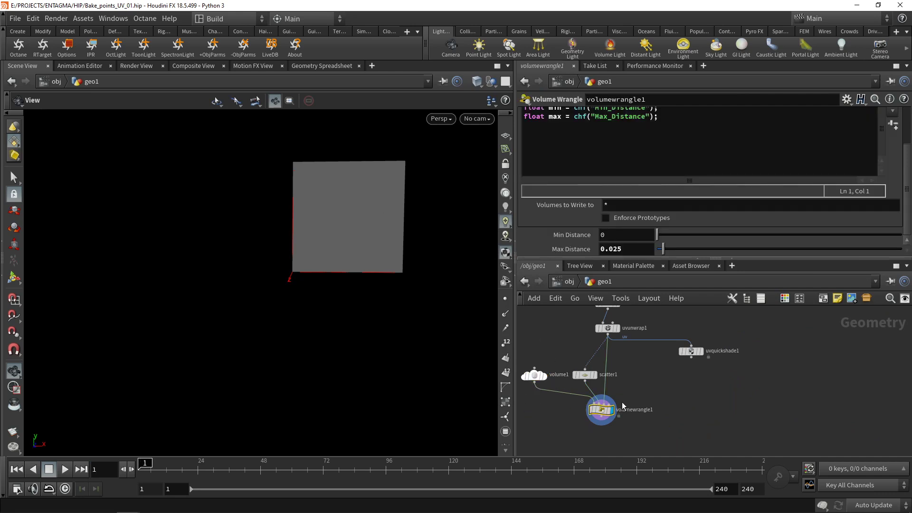
click(538, 377)
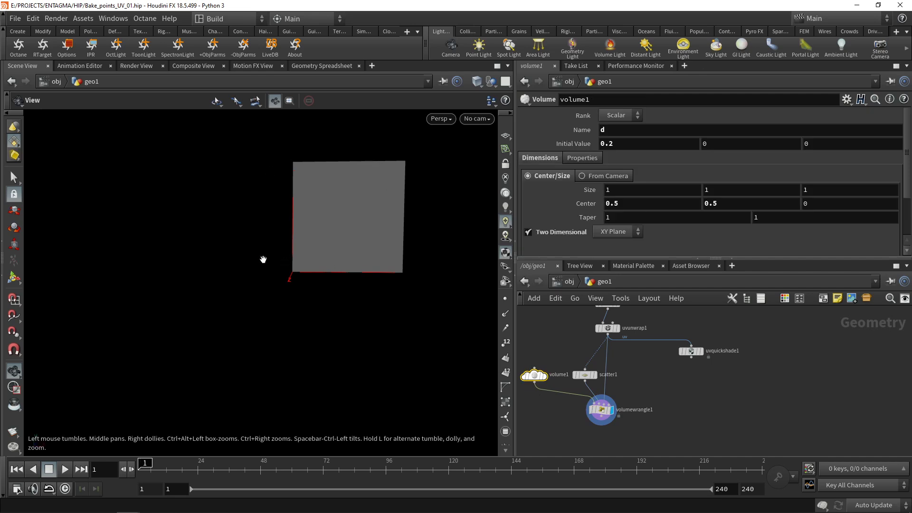
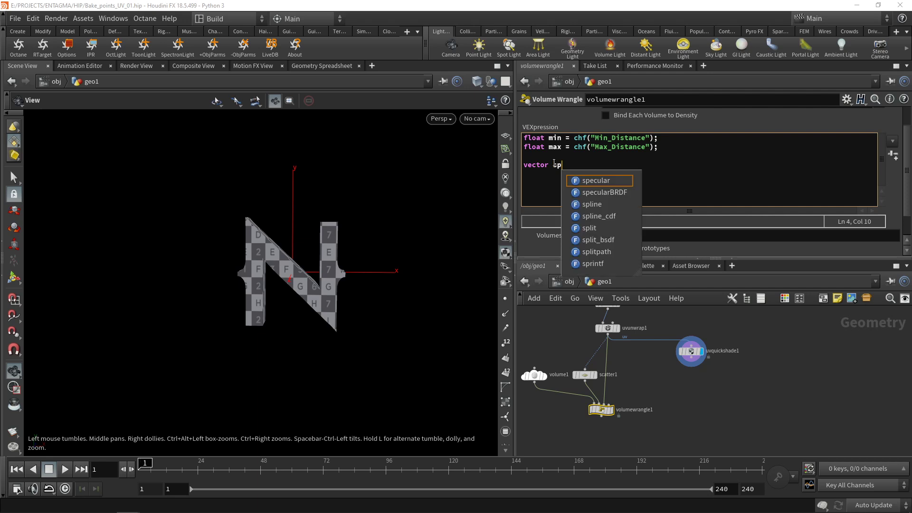
Step: Write the line vector sppos = uvsample(2, "P", "uv", v@P); in the wrangle, checking the UV Unwrap's attribute information
text(= )
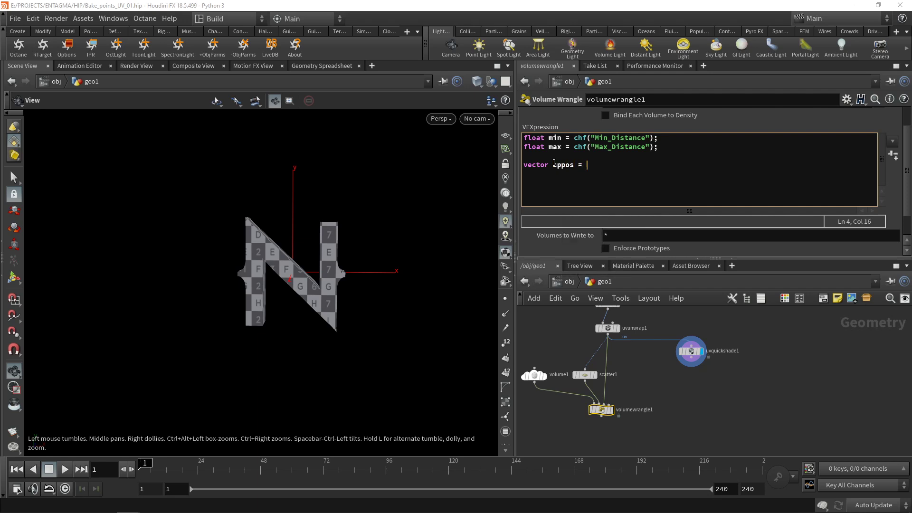
text(uvsample()
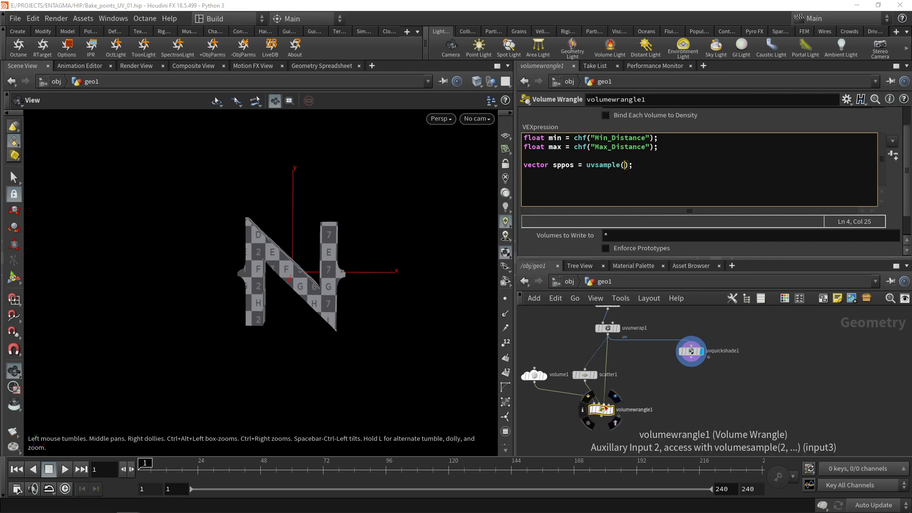
text(2, "P",)
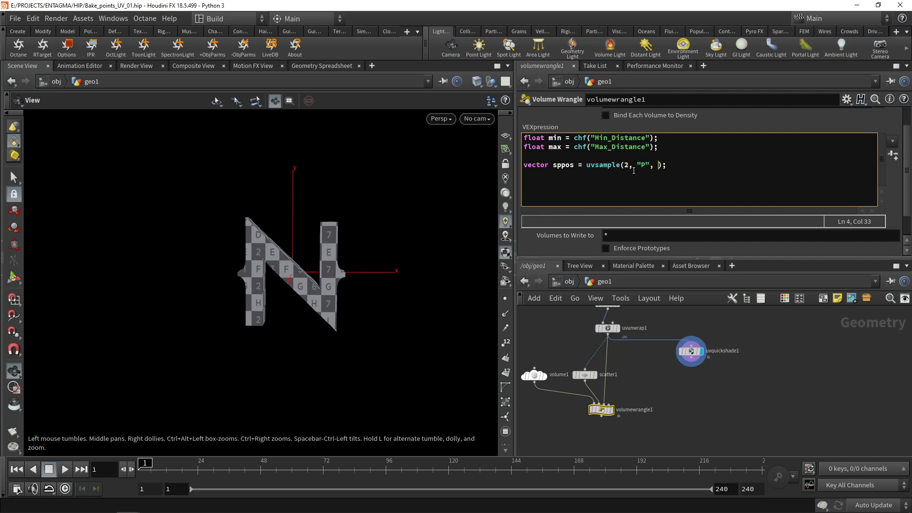
middle_click(608, 327)
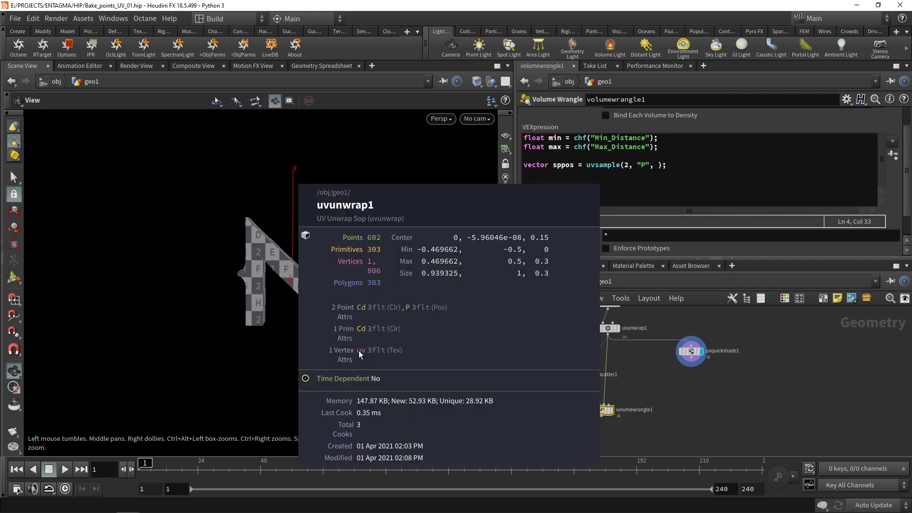
text("uv")
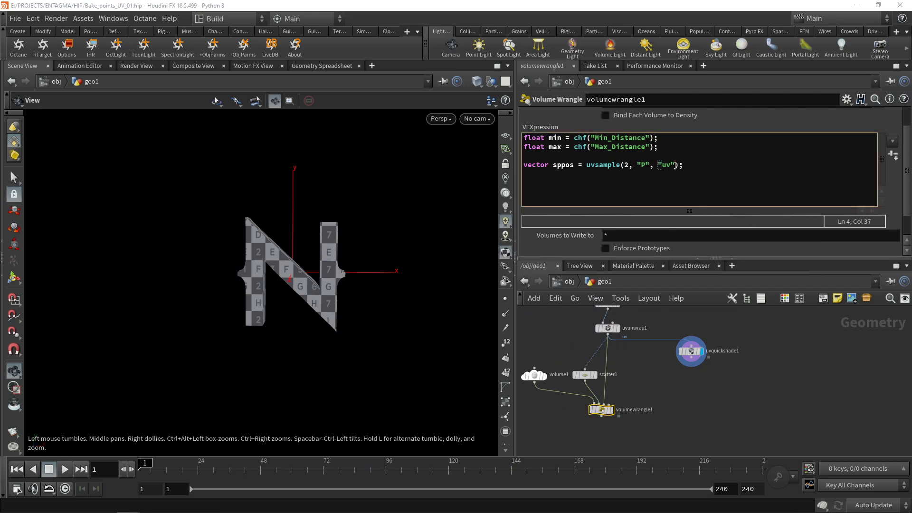
mouse_move(609, 331)
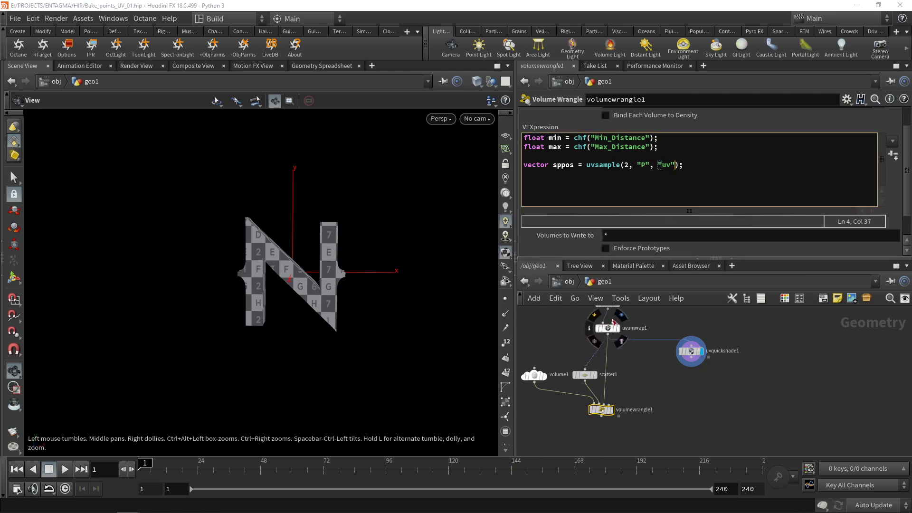
text(, VQP)
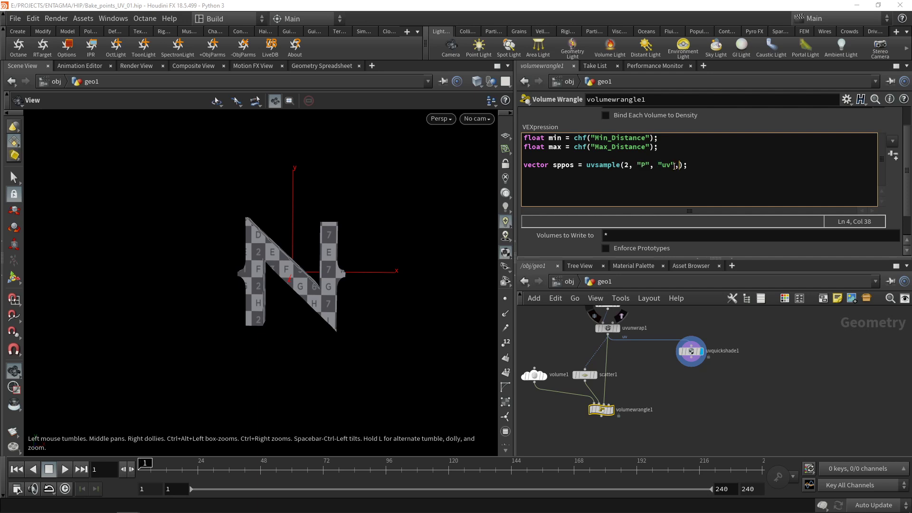
key(Left)
key(BackSpace)
key(BackSpace)
text(v@)
Step: Display the Volume, UV Unwrap, Volume Wrangle and UV Quick Shade in turn to compare the UV square with the unwrapped letter
click(534, 375)
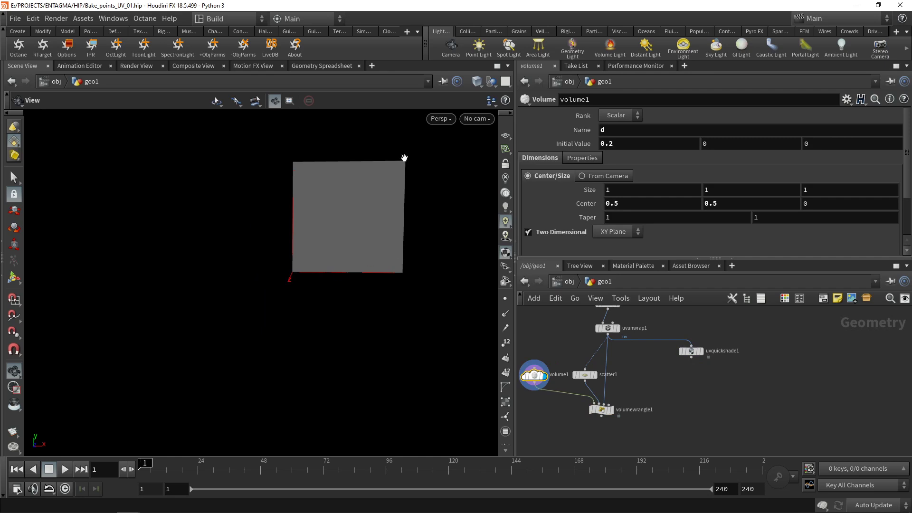
key(r)
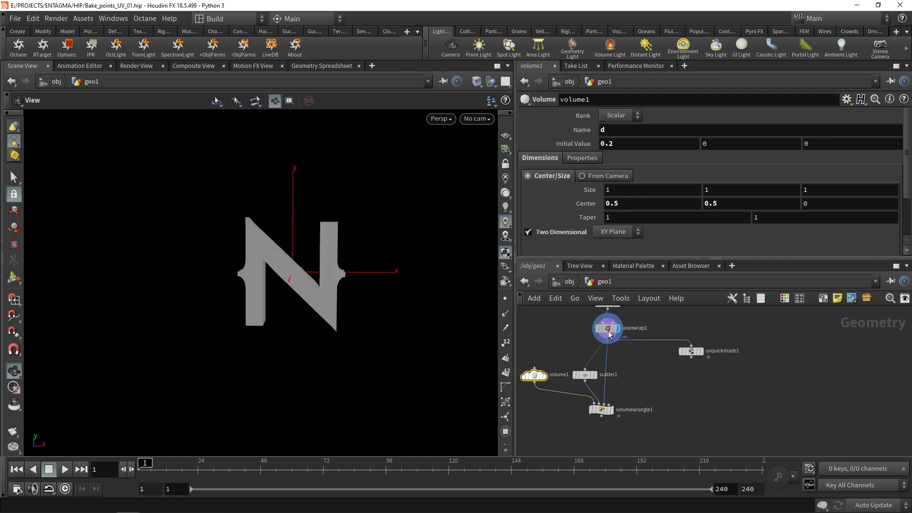
click(608, 334)
middle_click(611, 335)
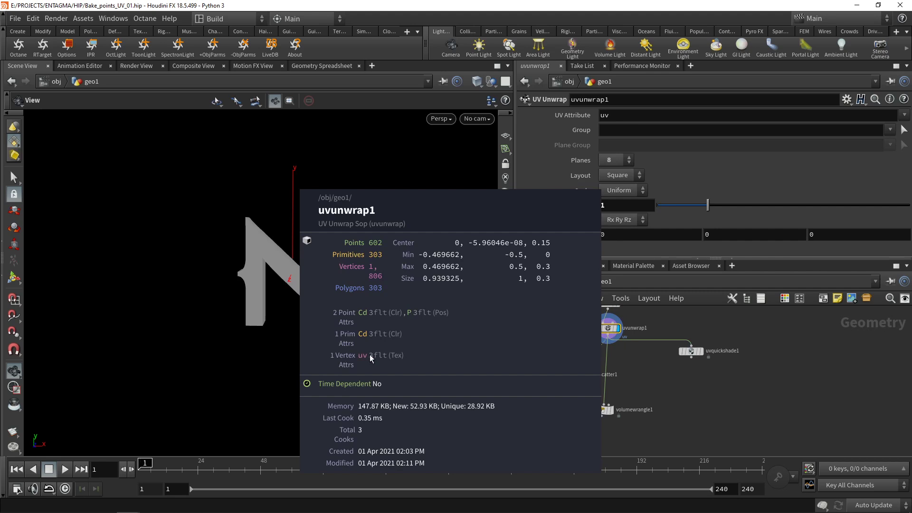
key(r)
click(591, 407)
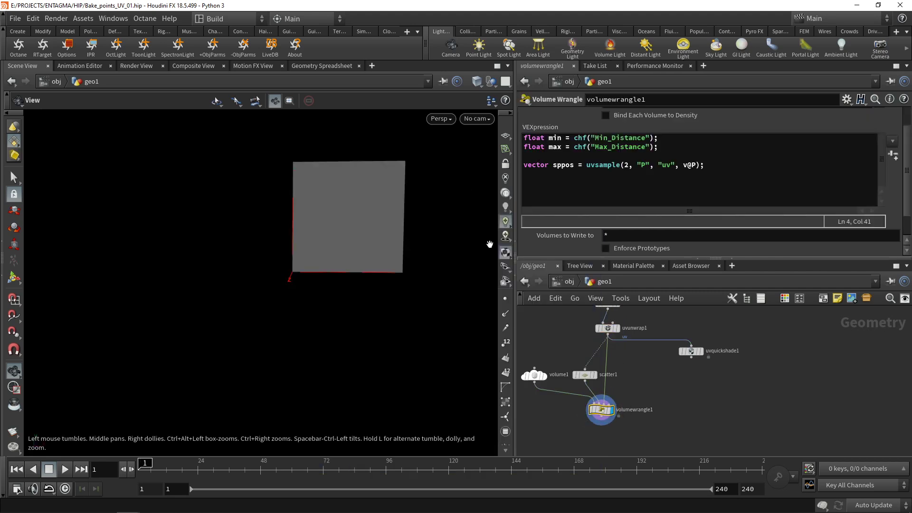
mouse_move(704, 356)
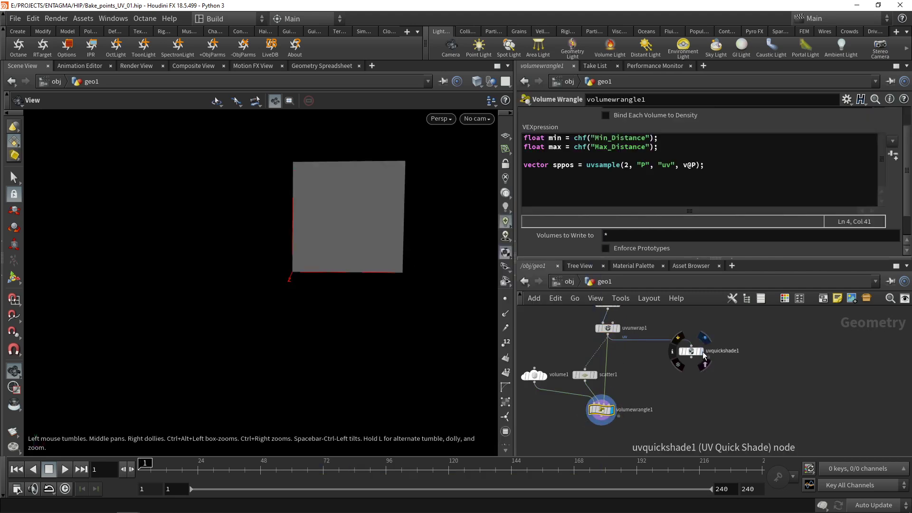
click(706, 360)
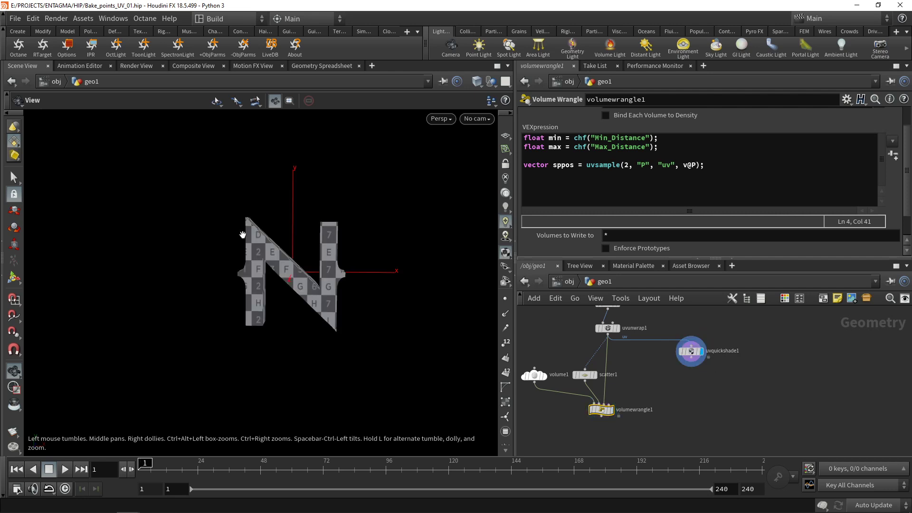
double_click(557, 165)
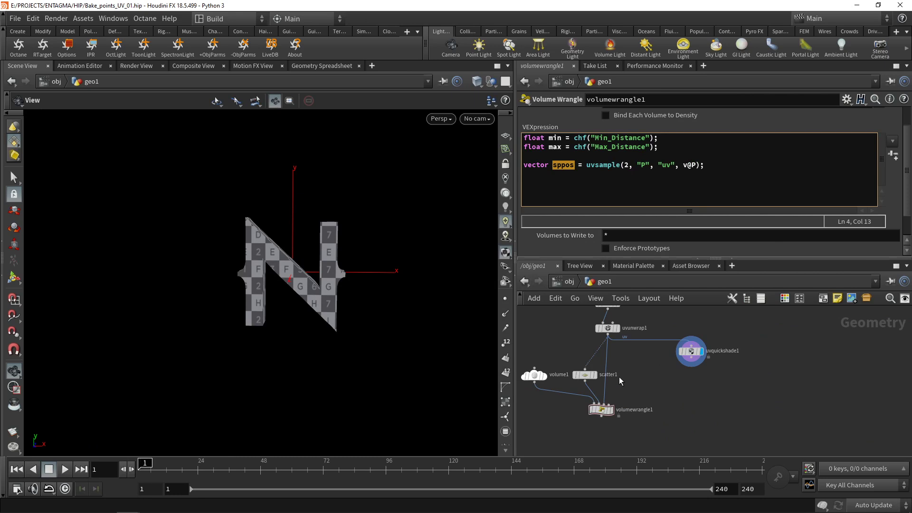
Step: Display the Scatter and add the line int npt = nearpoint(1, sppos); to the wrangle's VEXpression
click(593, 375)
click(755, 170)
text(int npt = ne)
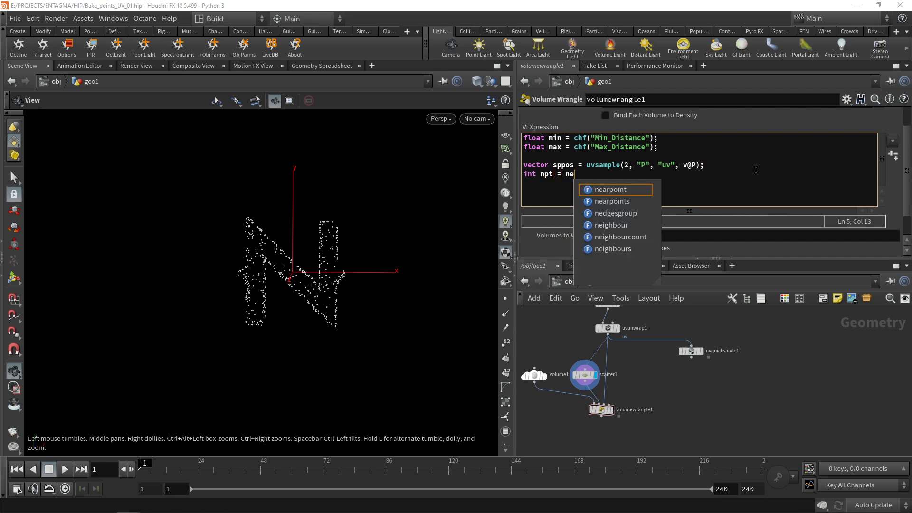
text(arpoint();)
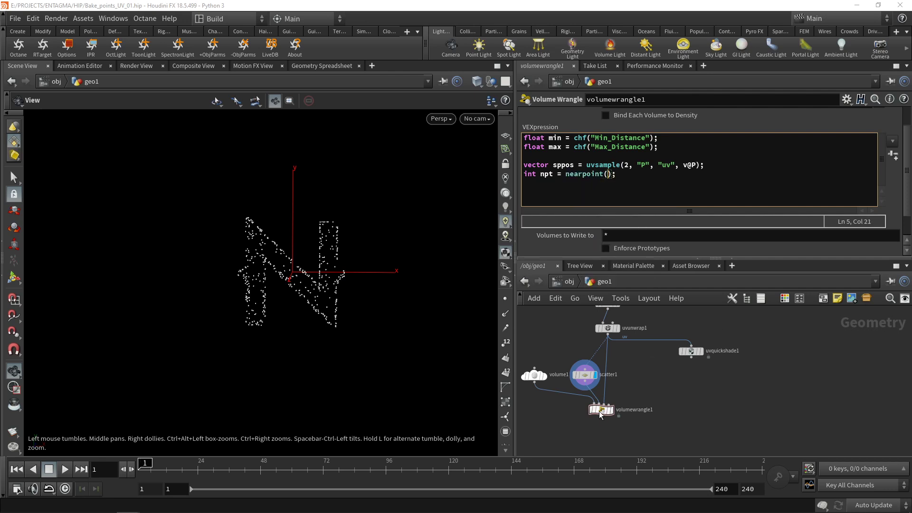
text(1,)
drag(556, 166, 568, 166)
click(617, 175)
text(sppos)
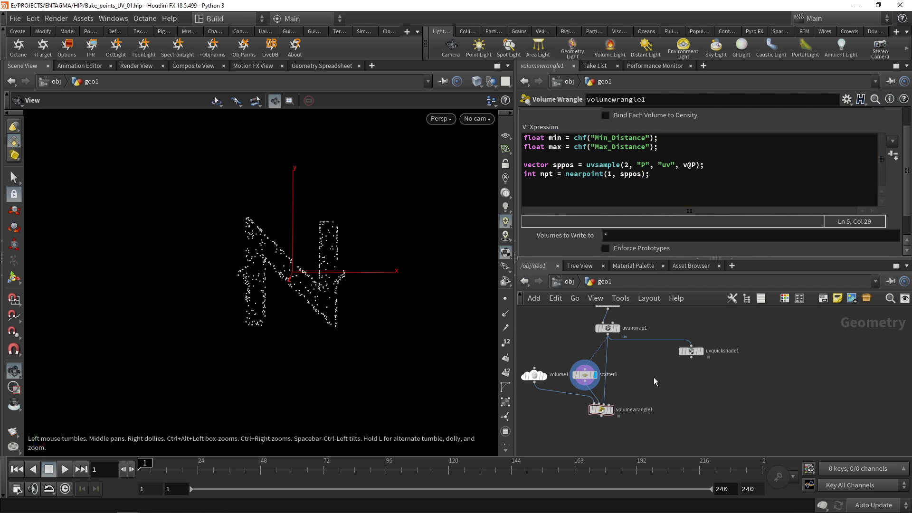
Step: Compare the UV-shaded letter with the scattered points by displaying the UV Quick Shade and the Scatter
click(703, 354)
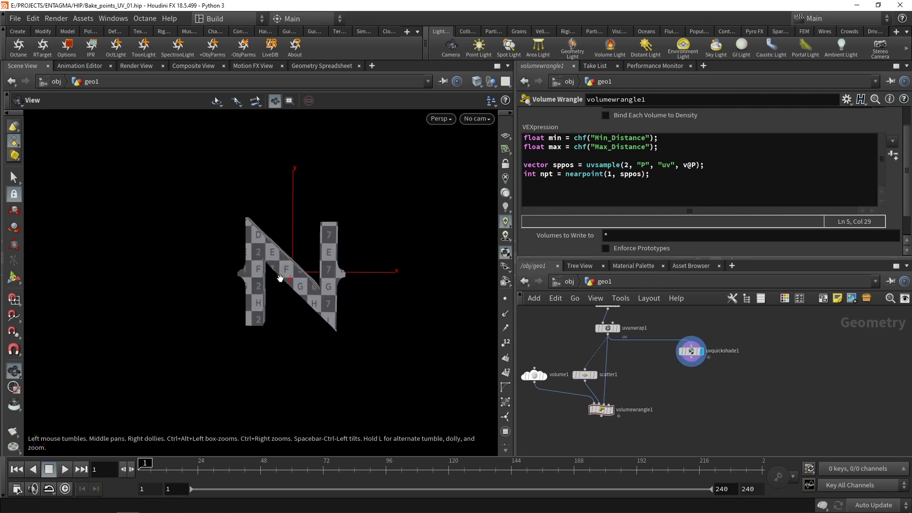
click(594, 374)
click(585, 375)
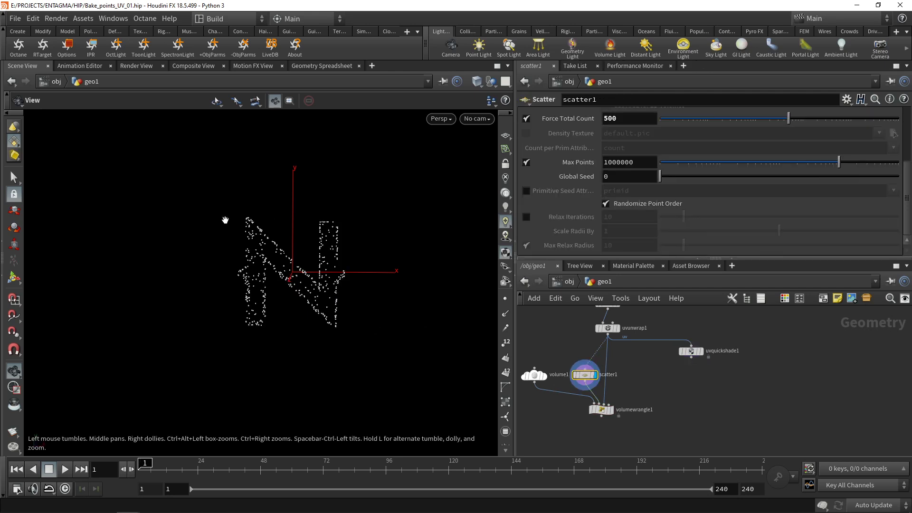
Step: Display the Volume Wrangle and add vector npos = point(1, "P", npt); below the nearpoint line, followed by an empty line
click(612, 416)
click(666, 180)
key(Return)
text(vector npos)
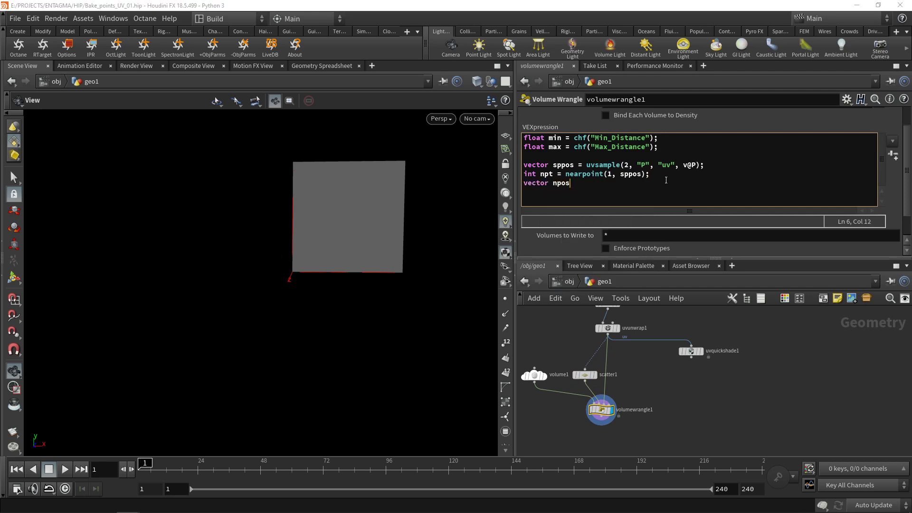
text( = point)
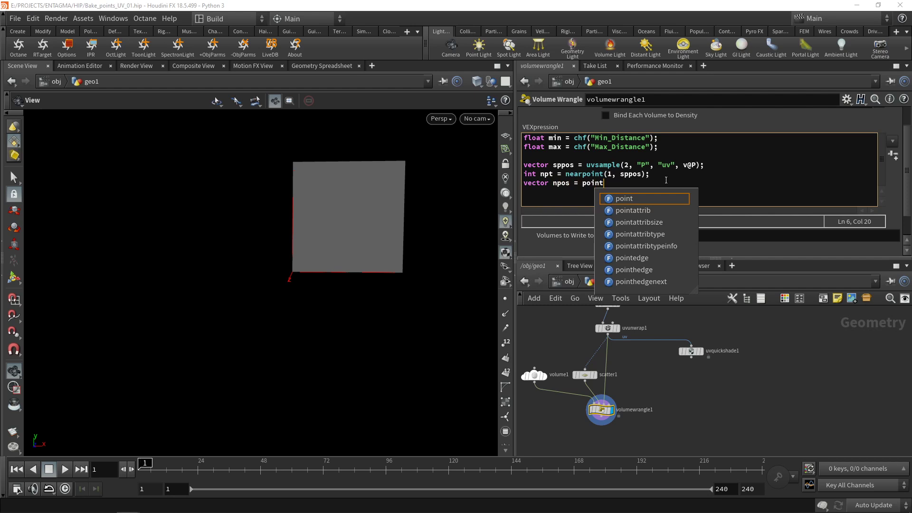
text(();1, )
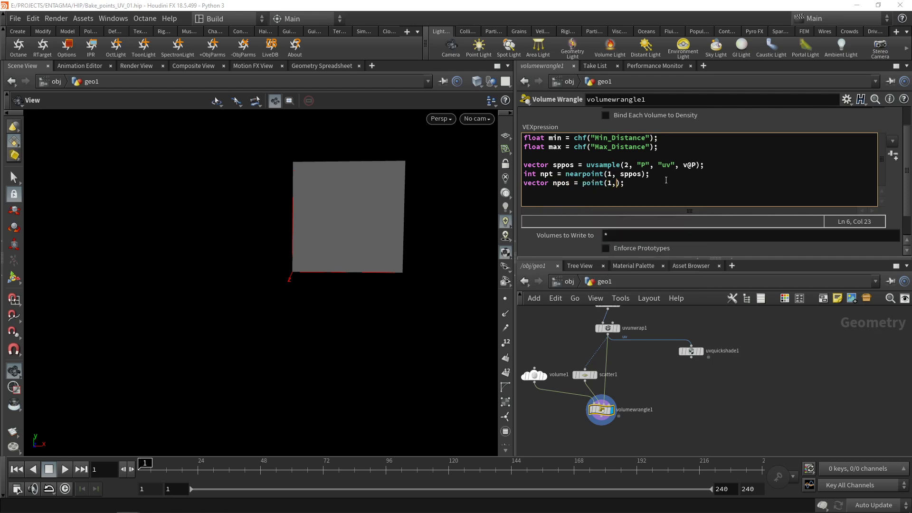
text("P", npt)
click(583, 199)
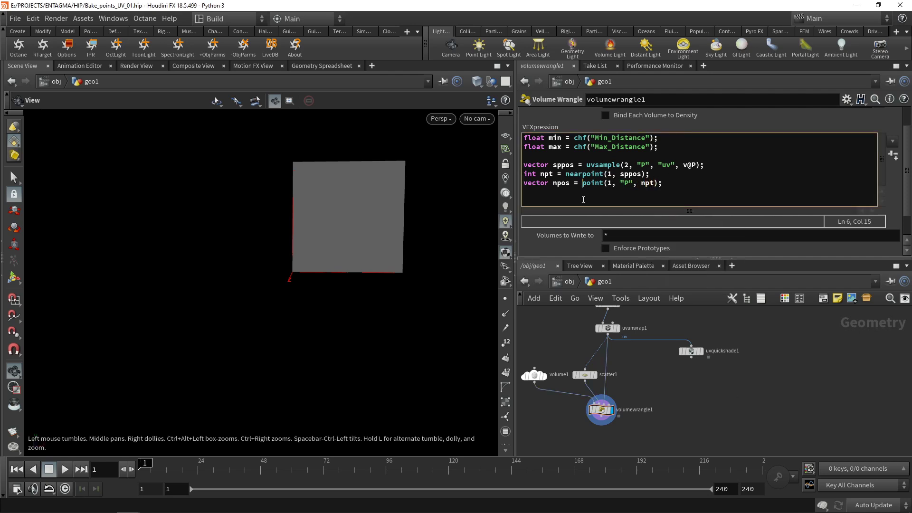
key(End)
key(Return)
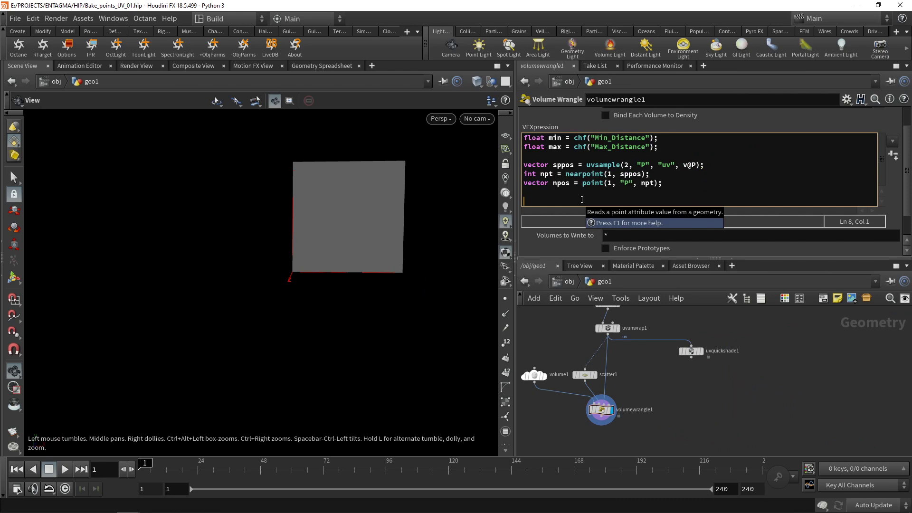
Step: View the UV Quick Shade's textured letter, followed by the Scatter's points on the same letter
click(692, 351)
click(702, 351)
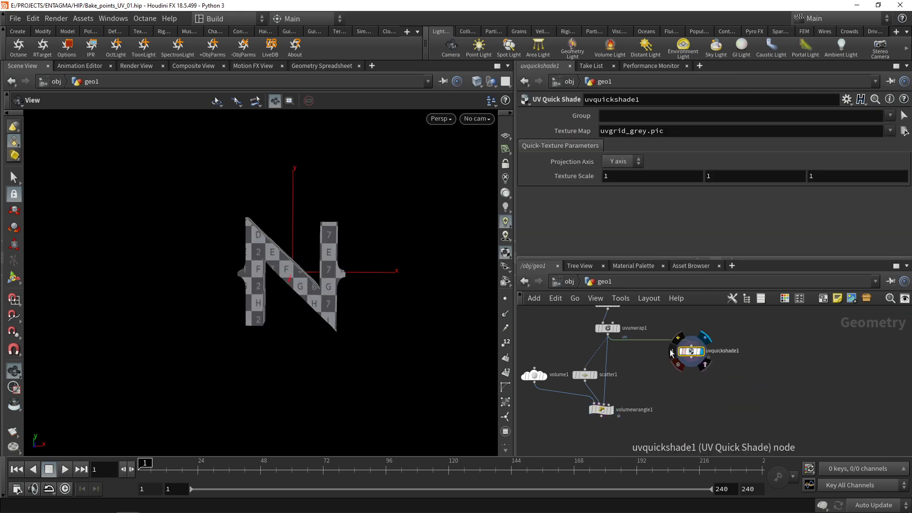
click(594, 375)
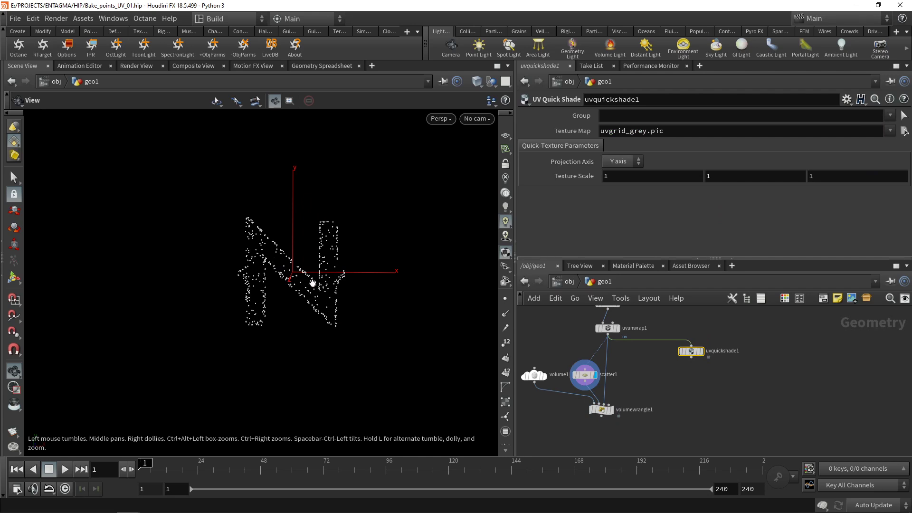
Step: Display the Volume Wrangle and add float d = distance(npos, sppos); to the VEXpression, one empty line below the npos declaration
click(608, 408)
click(612, 409)
click(577, 197)
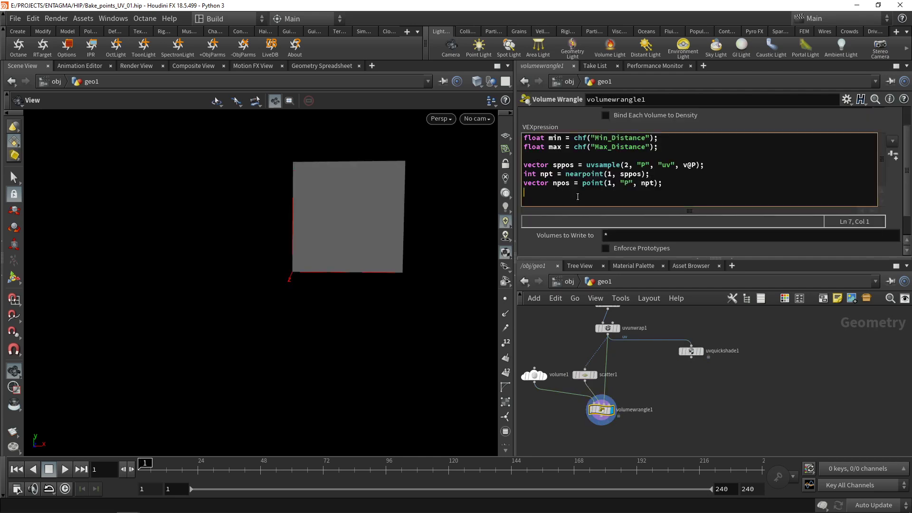
text(float d = )
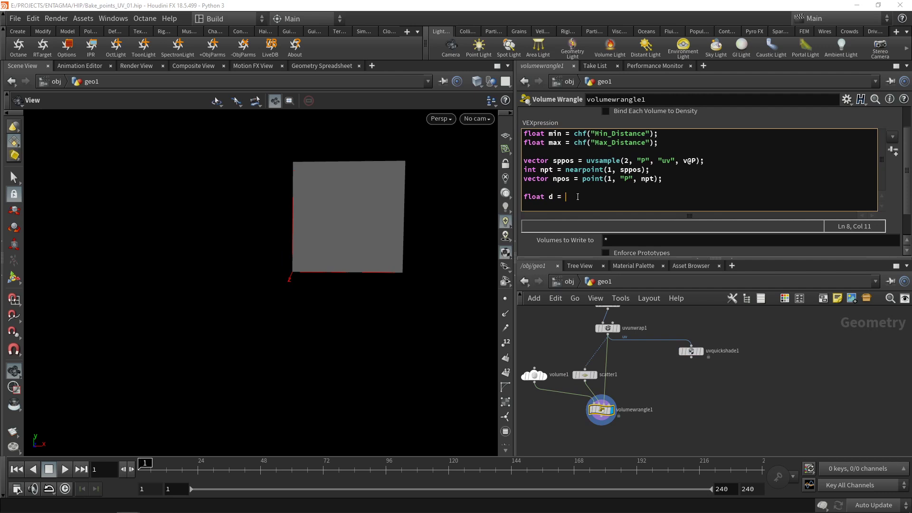
text(dist)
key(Return)
text(();)
key(Left)
text(npos, sppos)
Step: Display the UV Quick Shade and the Volume Wrangle in turn, and check the volume name in the Volume node's info
click(701, 351)
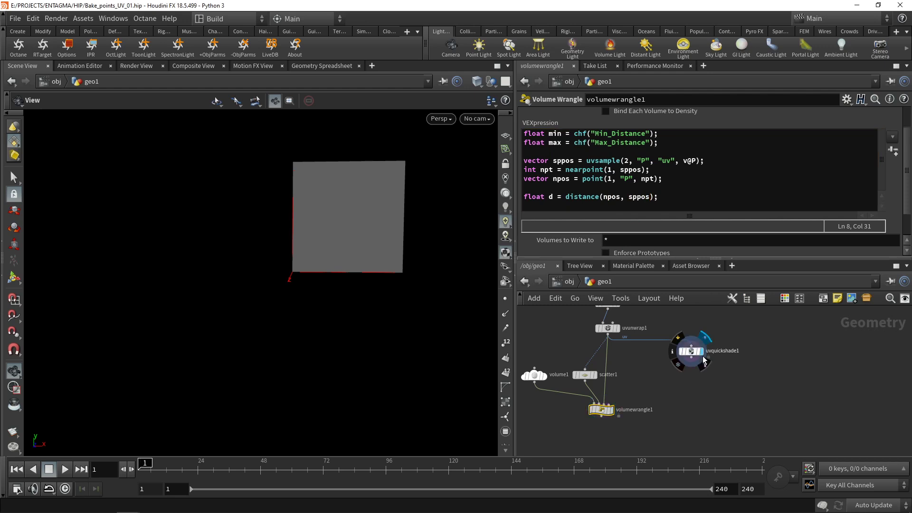
click(611, 410)
click(706, 204)
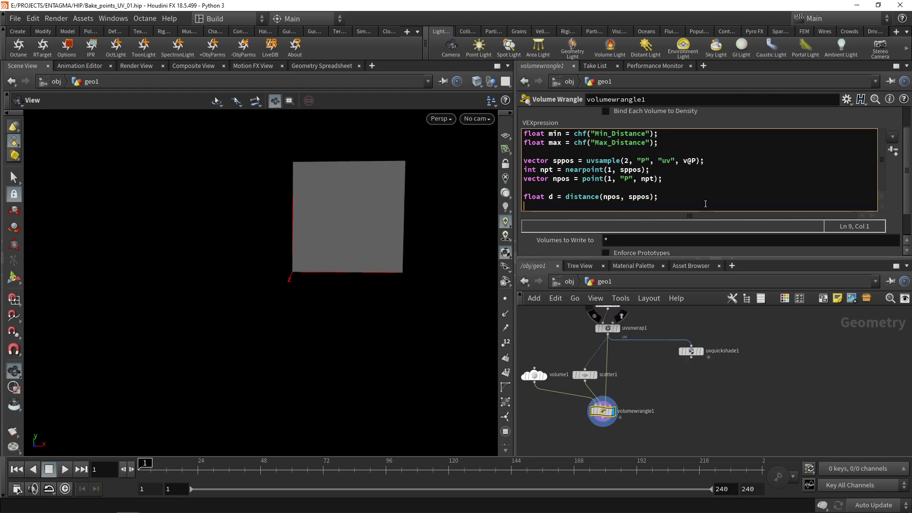
click(534, 376)
middle_click(534, 379)
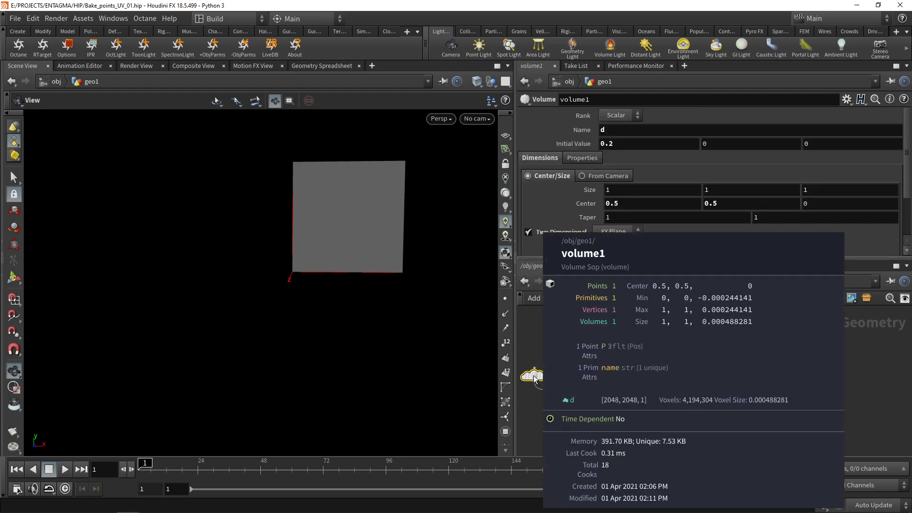
Step: Add f@d = d; below the distance line in the Volume Wrangle and inspect the resulting pattern up close
click(603, 411)
click(552, 207)
text(f@d = d;)
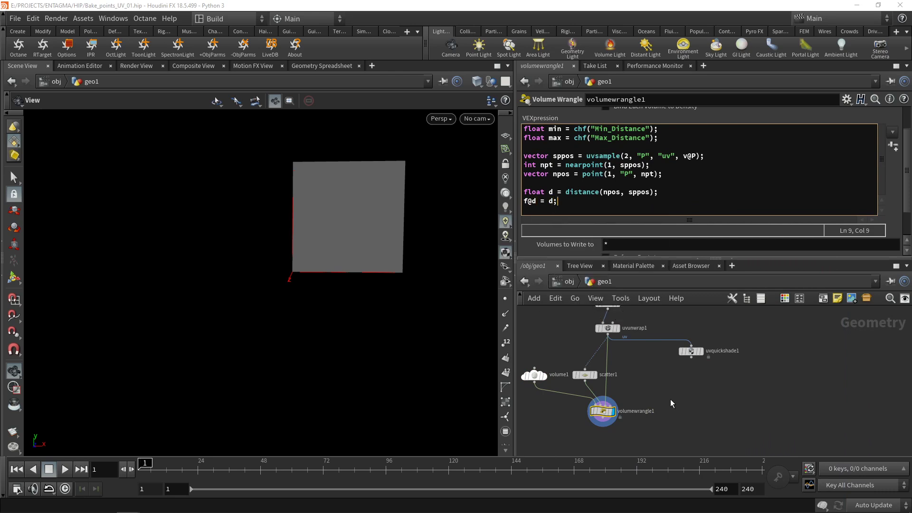
scroll(407, 188, up, 5)
middle_drag(407, 187, 344, 250)
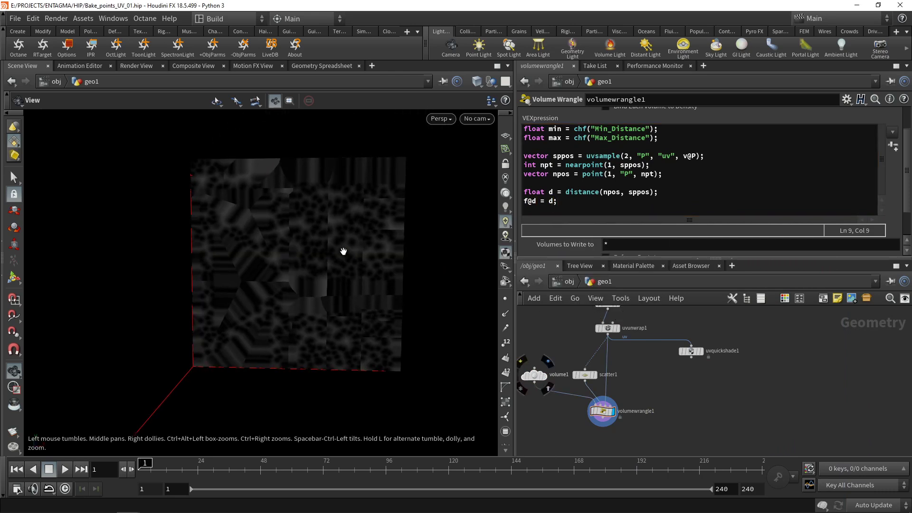
scroll(344, 251, up, 2)
scroll(354, 223, up, 1)
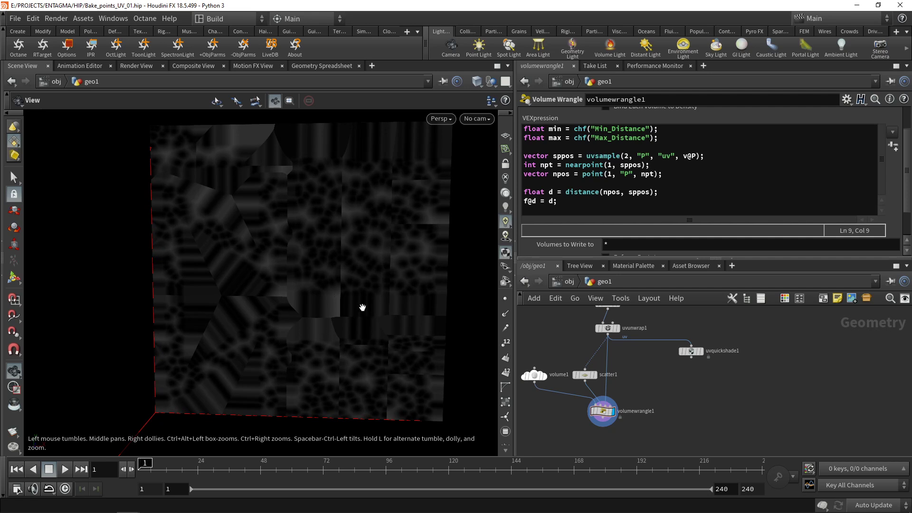
Step: Display the UV Quick Shade and place a COP2 Network node below the Volume node
click(703, 354)
middle_drag(635, 419, 691, 432)
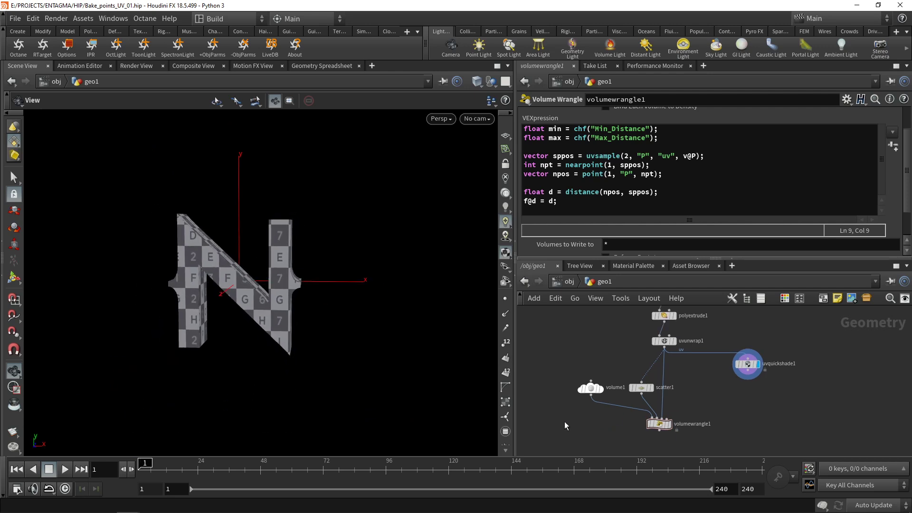
click(591, 388)
middle_drag(583, 422, 618, 383)
key(Tab)
text(cop)
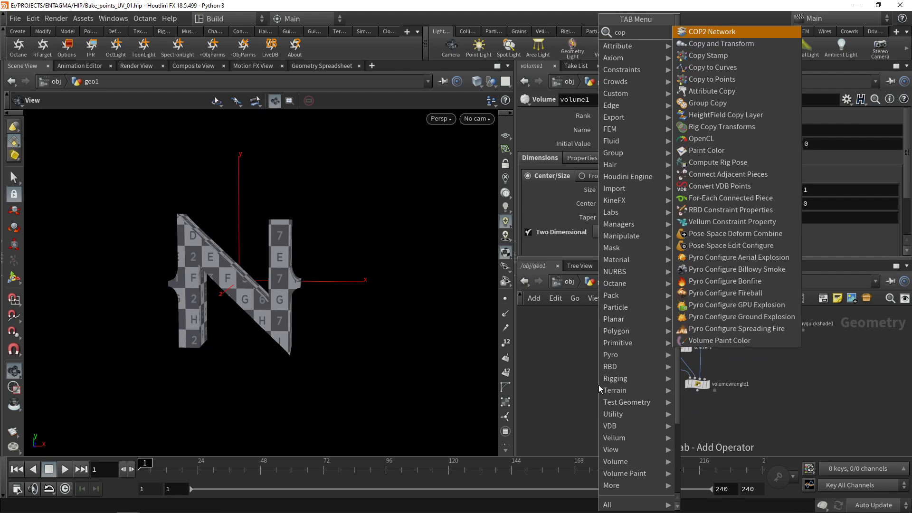
key(Return)
click(600, 387)
mouse_move(599, 388)
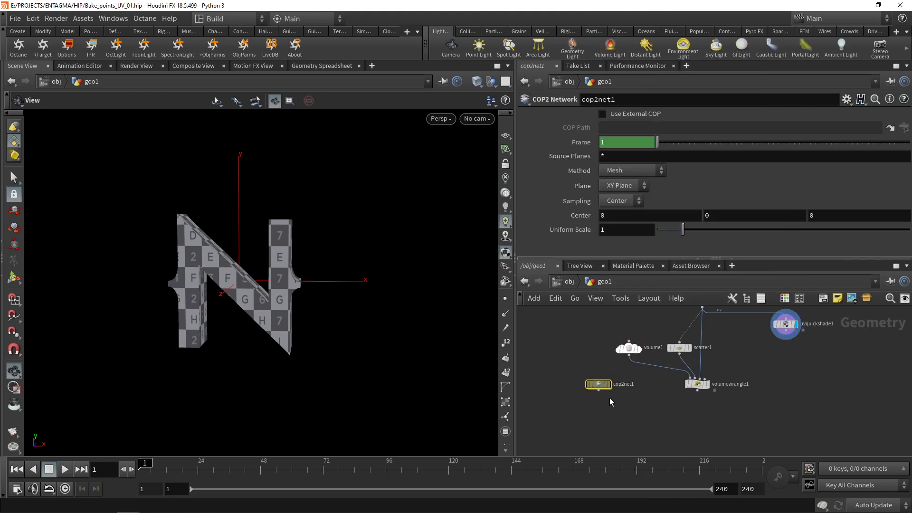
Step: Inside the COP2 network, add a SOP Import and set its SOP to /obj/geo1/volumewrangle1
key(Return)
key(Tab)
text(sop)
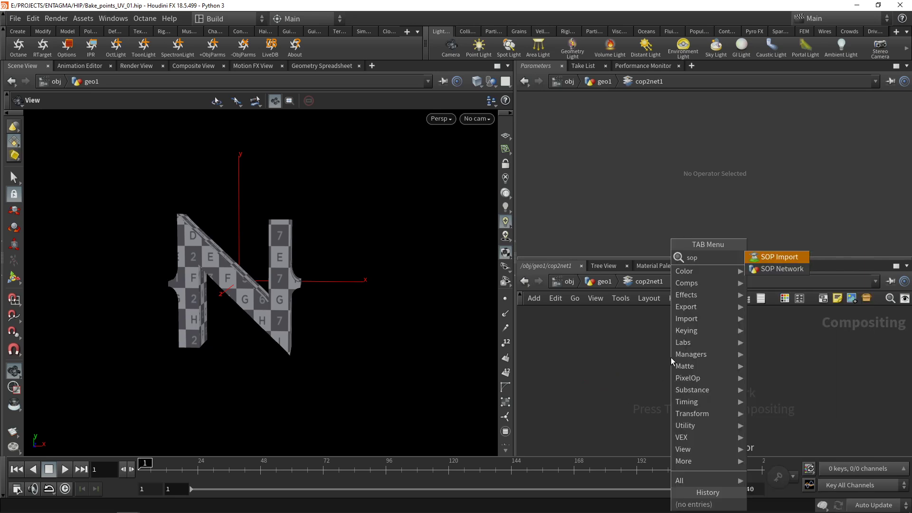
key(Return)
click(670, 365)
click(901, 133)
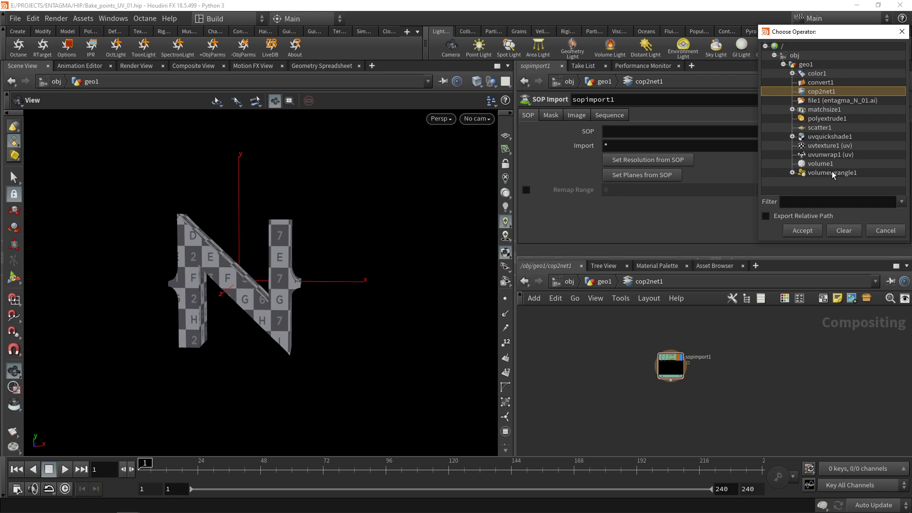
double_click(831, 174)
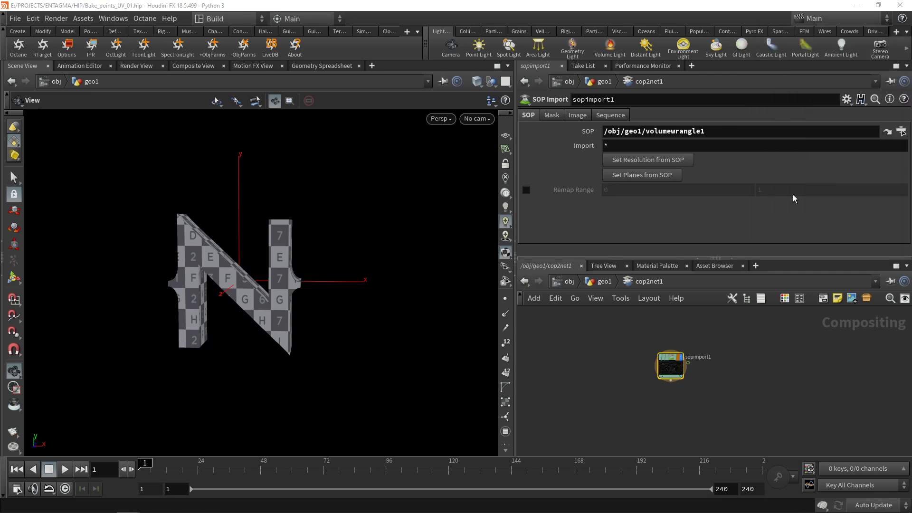
Step: Set the SOP Import's resolution and planes from the SOP, and view the whole image in the Composite View
click(655, 164)
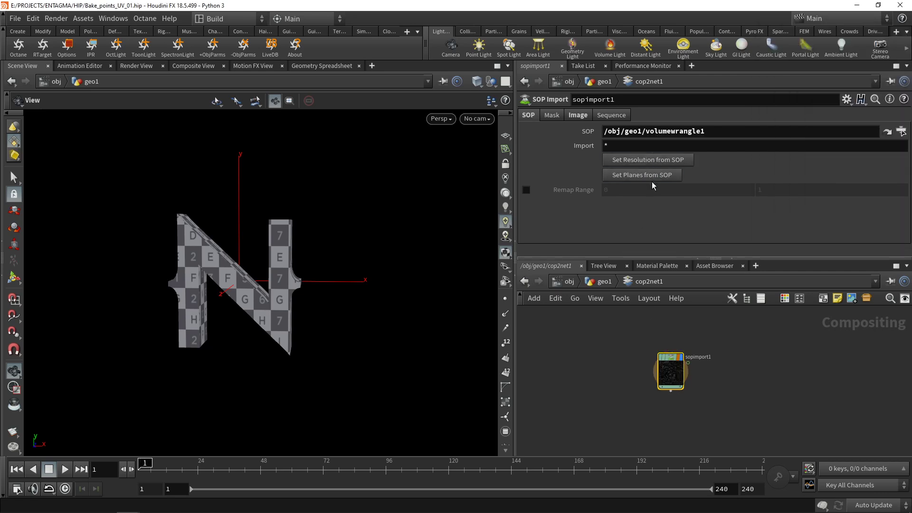
click(197, 68)
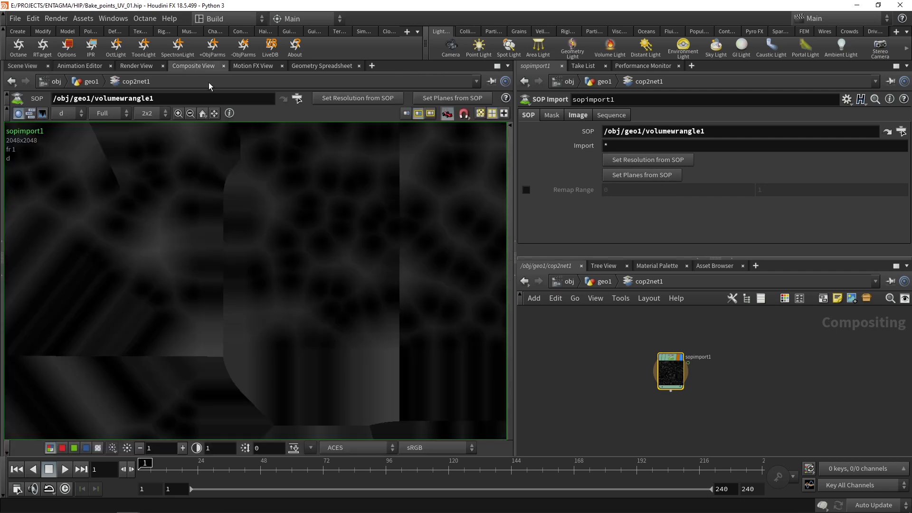
scroll(286, 282, down, 5)
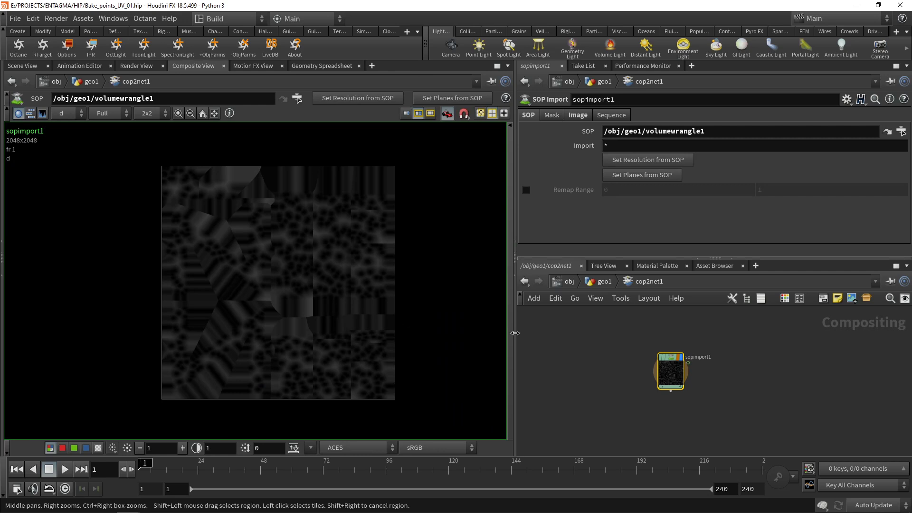
Step: Clear the SOP Import's custom planes, set Image Planes to C (rgb), and check the node's plane info
click(578, 115)
click(617, 190)
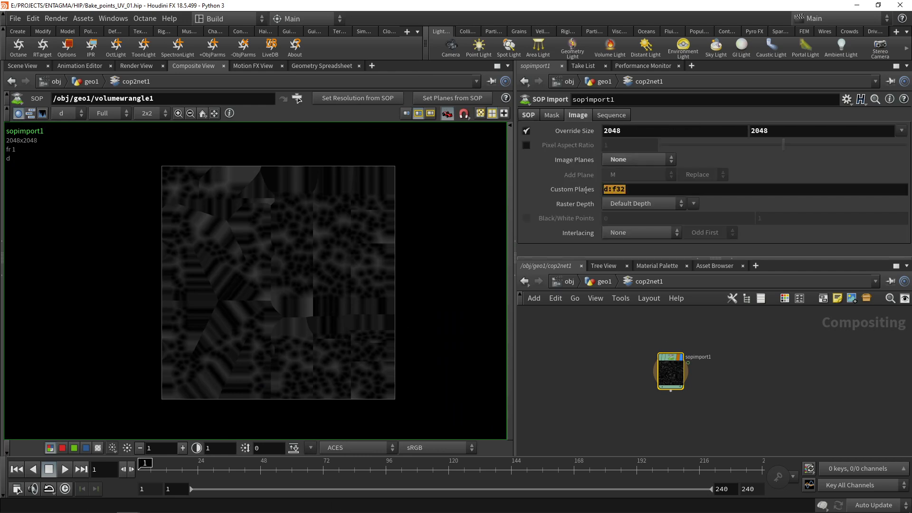
key(BackSpace)
click(658, 160)
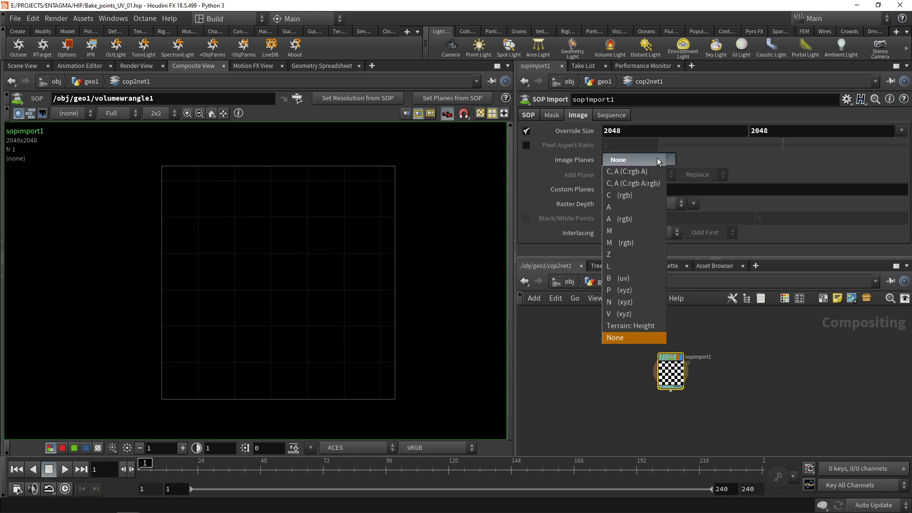
click(628, 196)
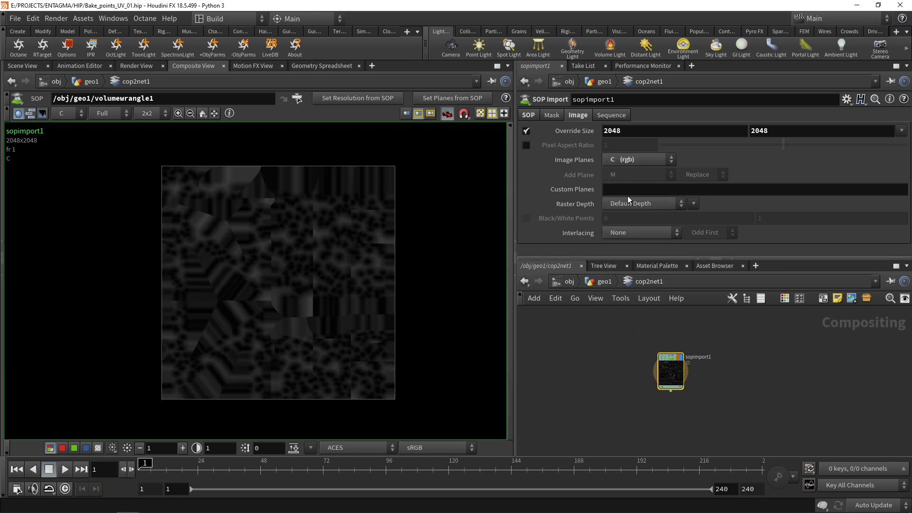
middle_click(668, 372)
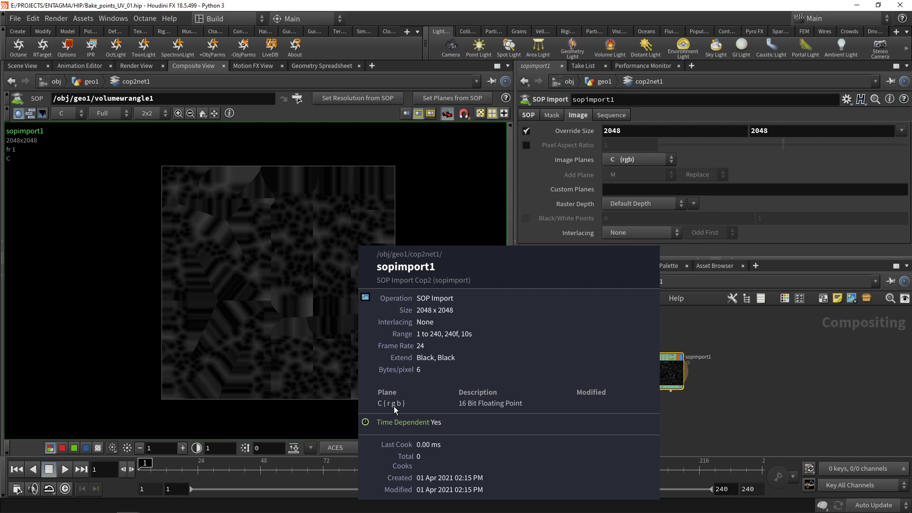
Step: Add a Null after the SOP Import, name it OUT_Texture and display it
key(Tab)
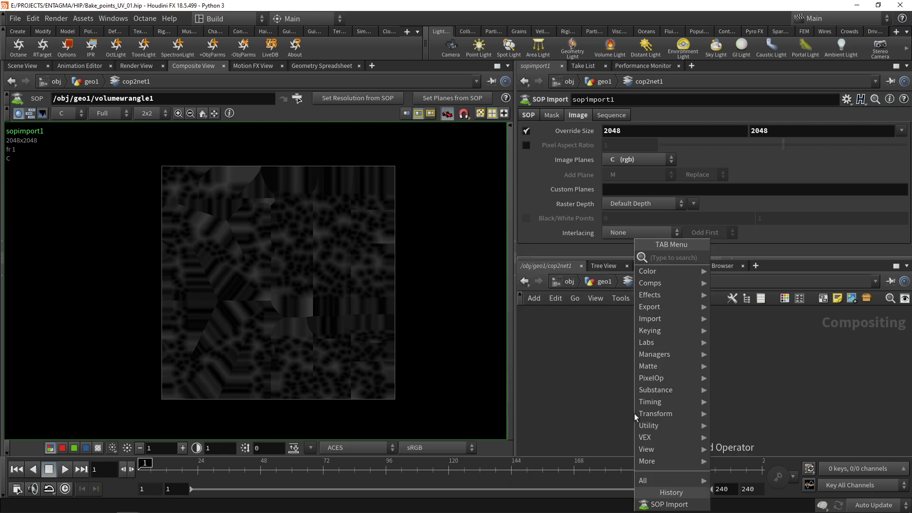
text(null)
key(Return)
double_click(689, 390)
text(OUT_Tex)
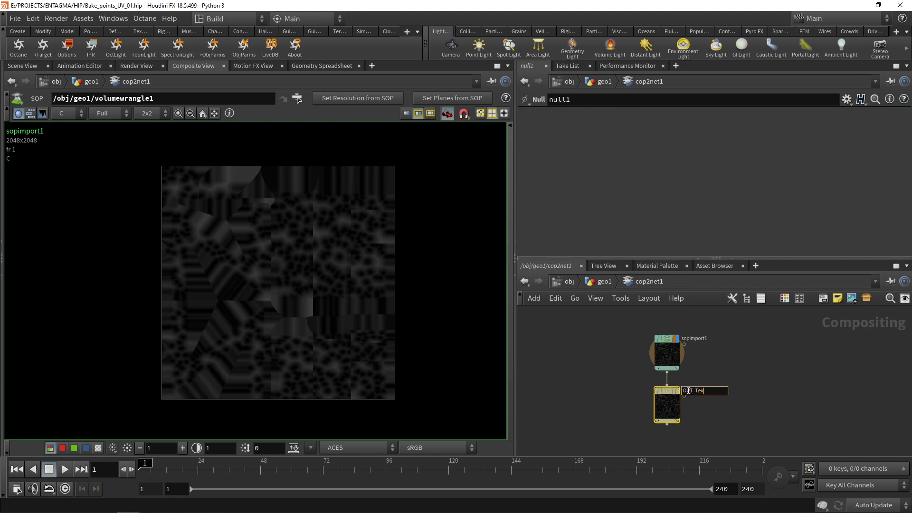
text(ture)
key(Return)
scroll(713, 376, up, 2)
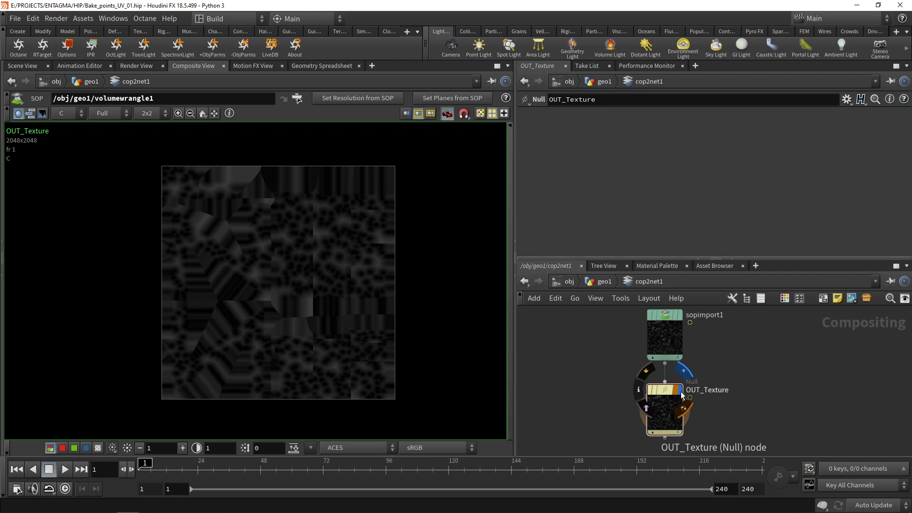
click(679, 389)
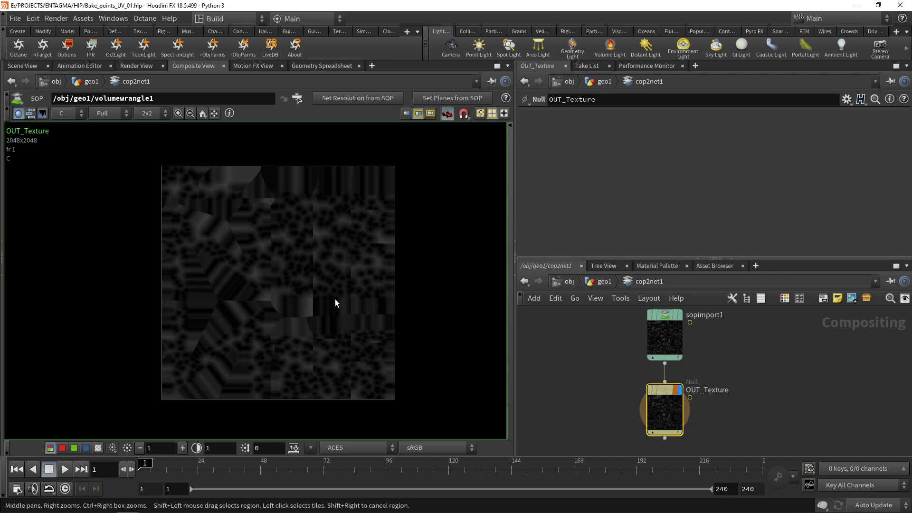
Step: Return to the geo1 network and switch back to the Scene View
click(604, 281)
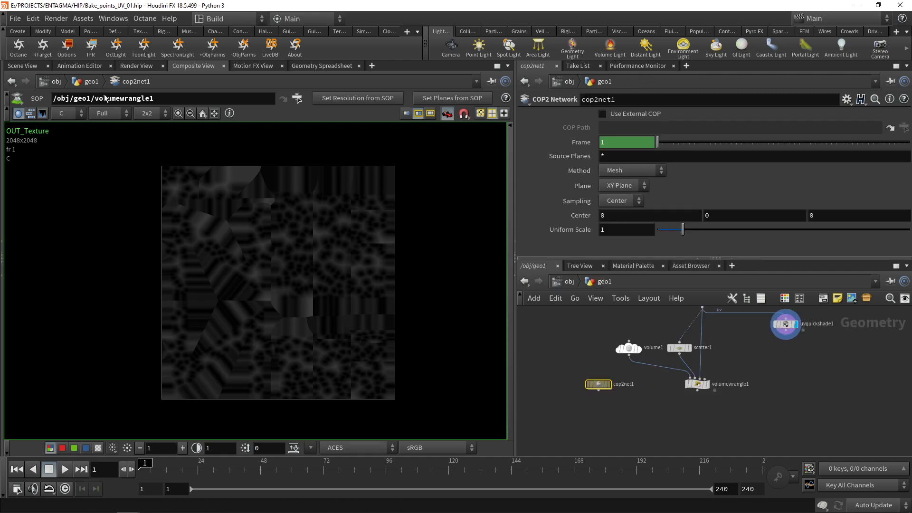
click(24, 66)
middle_drag(688, 436, 682, 451)
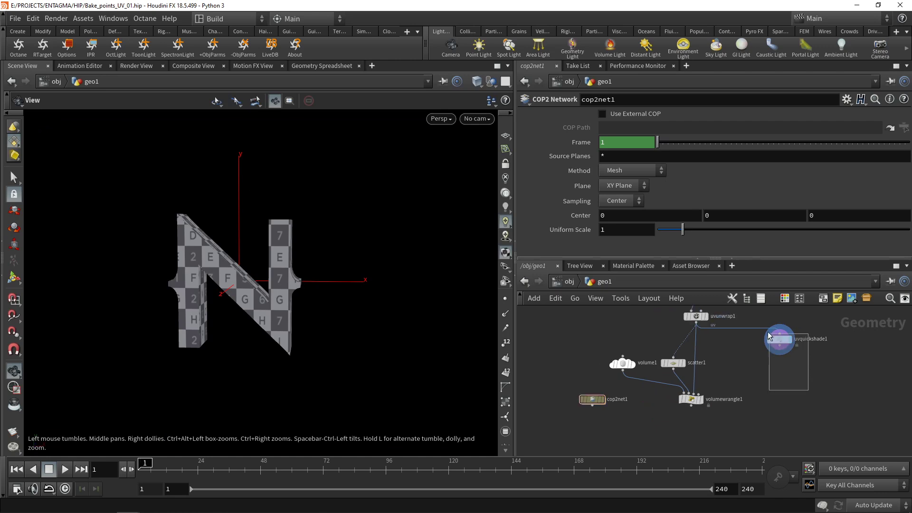
Step: Replace the Texture Map of uvquickshade1 with the expression op:`opfullpath(../cop2net1/)`
click(779, 339)
drag(823, 399, 766, 319)
middle_drag(767, 320, 766, 327)
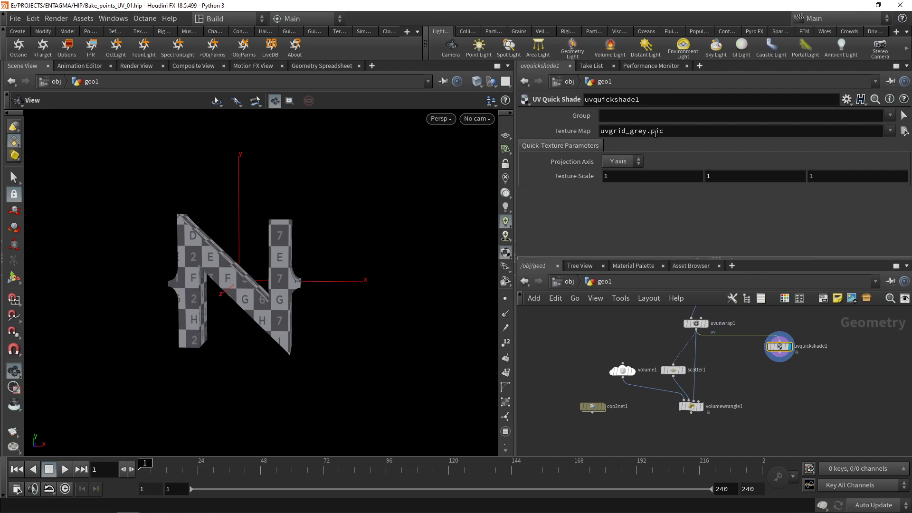
drag(673, 132, 591, 132)
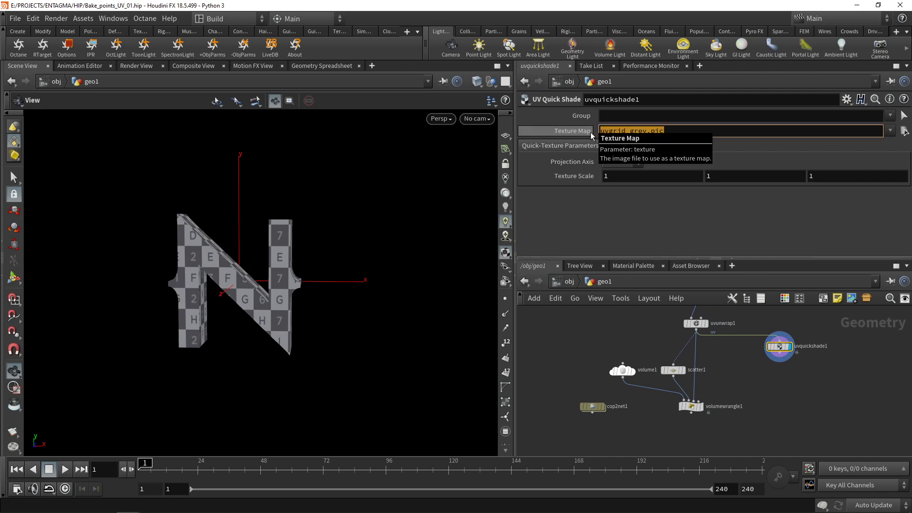
text(op:`op)
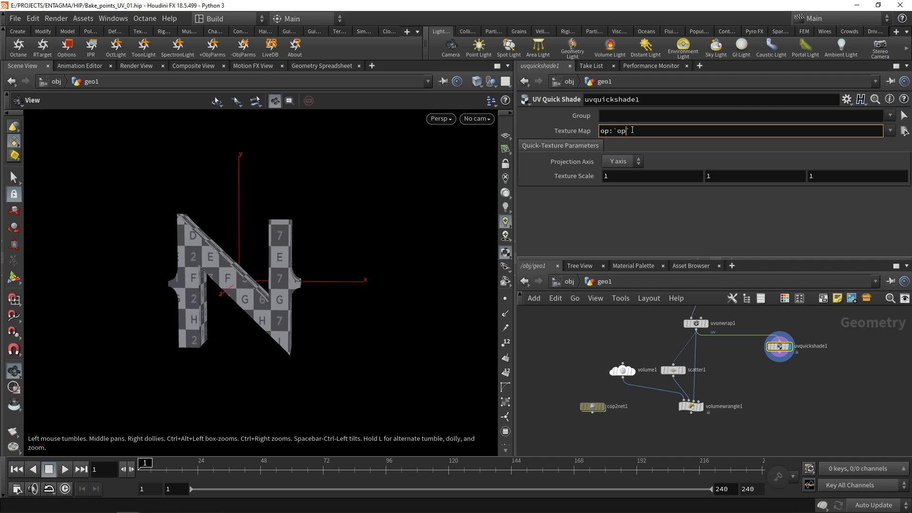
text(full)
key(Tab)
key(Left)
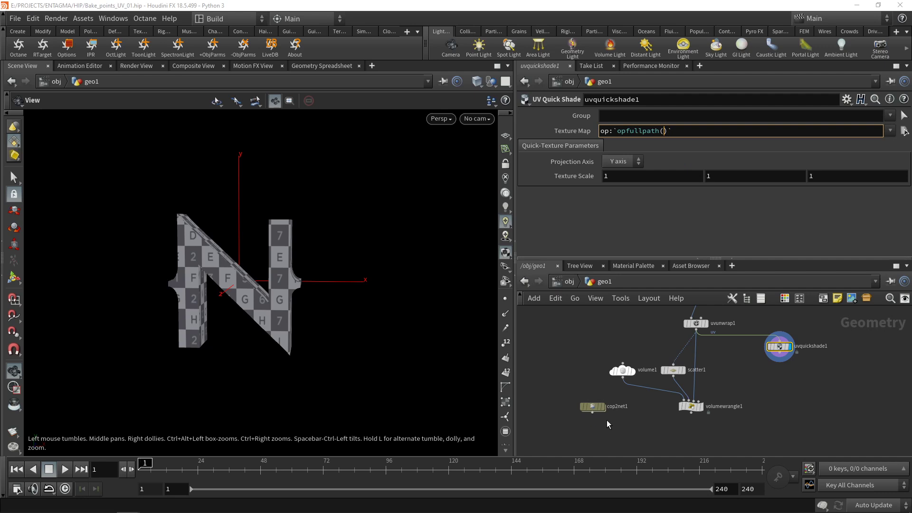
mouse_move(597, 406)
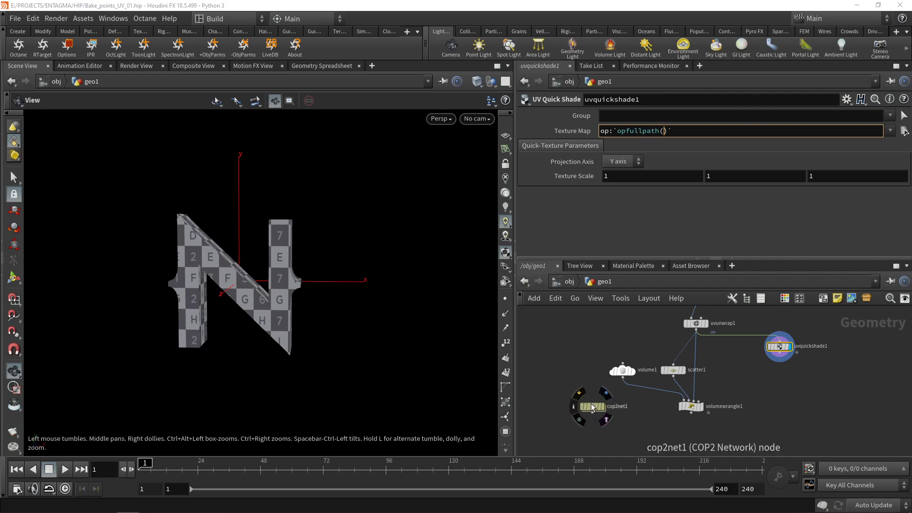
drag(590, 403, 663, 132)
text(..)
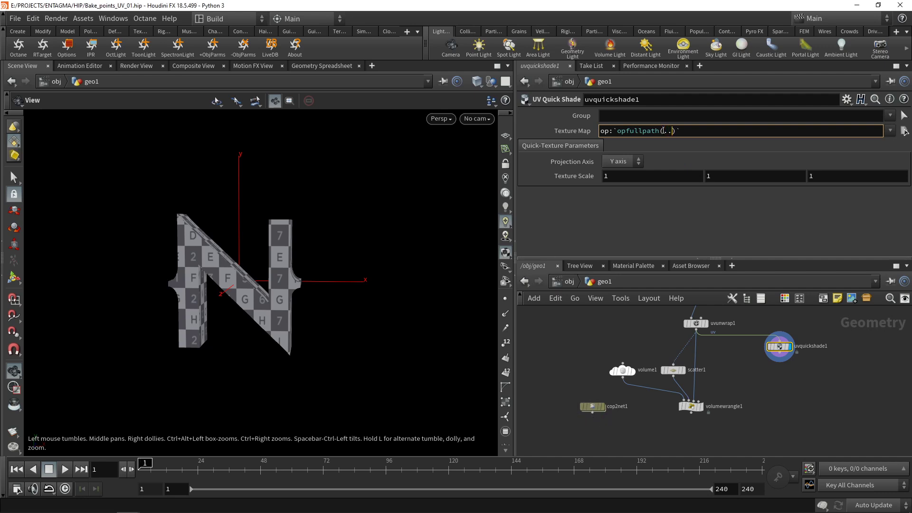
text(/cop2net1/)
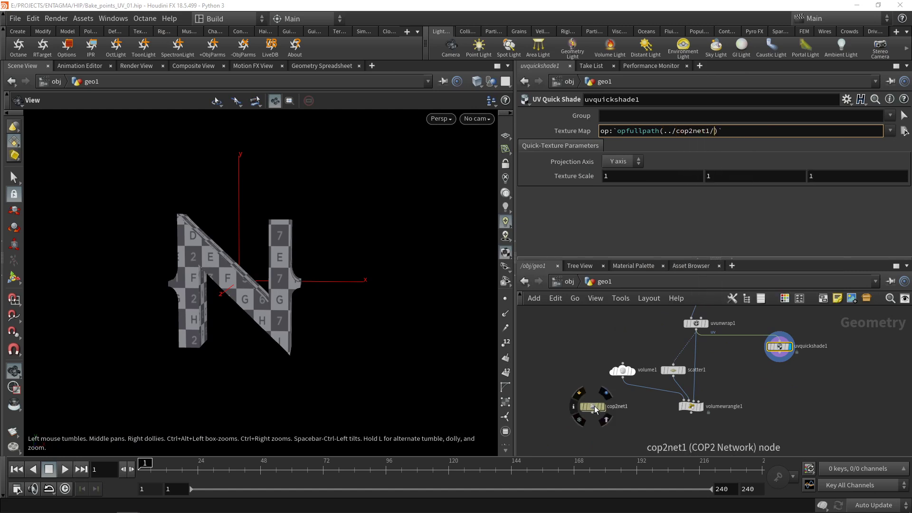
Step: Look up the Null's name inside cop2net1 and append OUT_Texture to the path in uvquickshade1's Texture Map
double_click(594, 406)
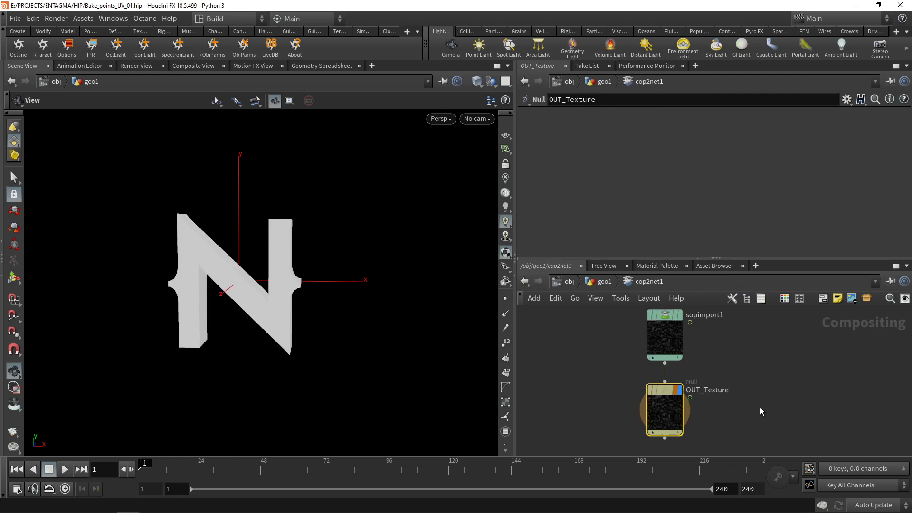
key(u)
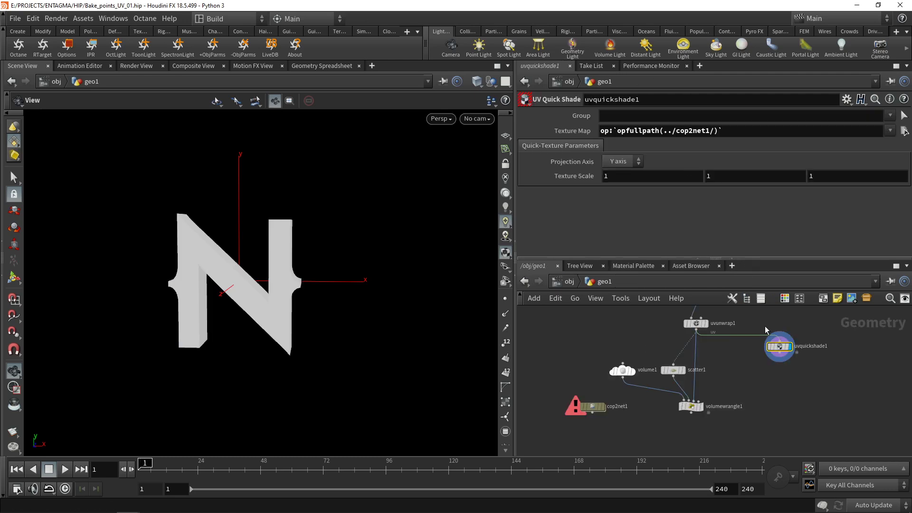
click(712, 131)
text(/)
text(OUT_)
text(Texture)
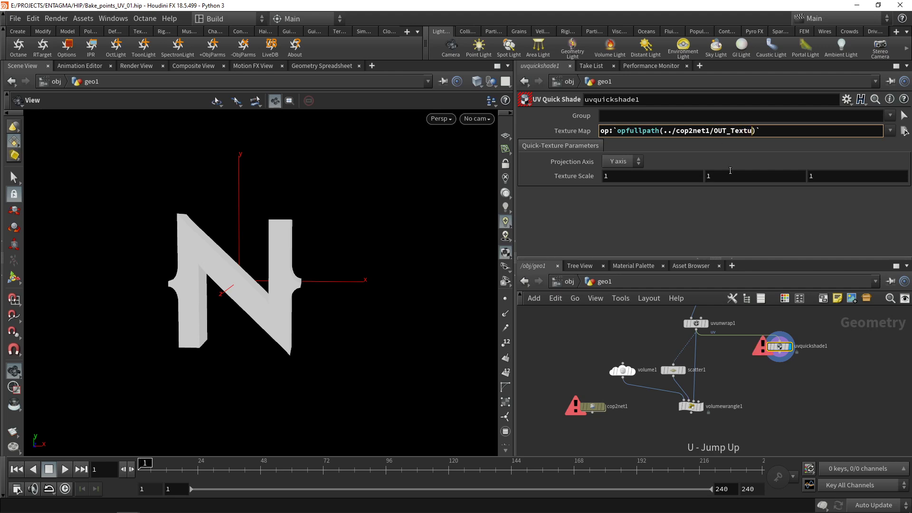
key(Return)
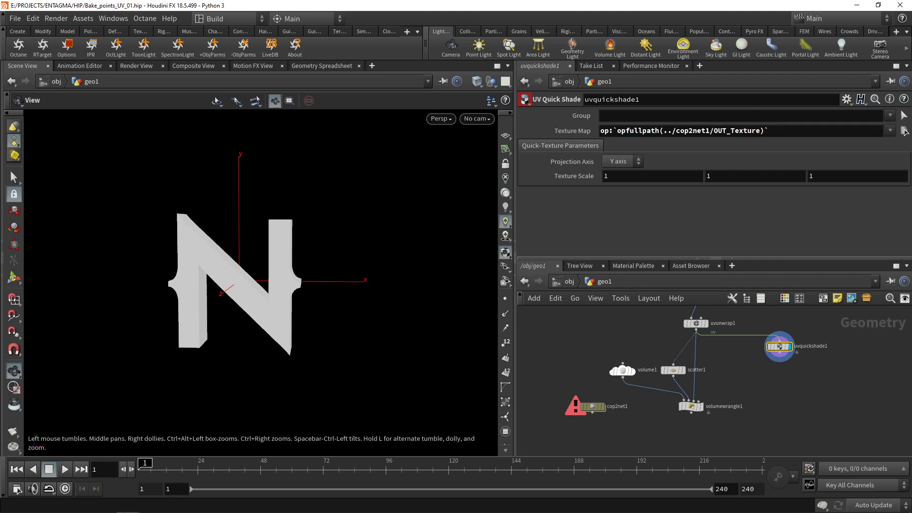
Step: Enclose the path in double quotes so the Texture Map reads op:`opfullpath("../cop2net1/OUT_Texture")`
click(664, 131)
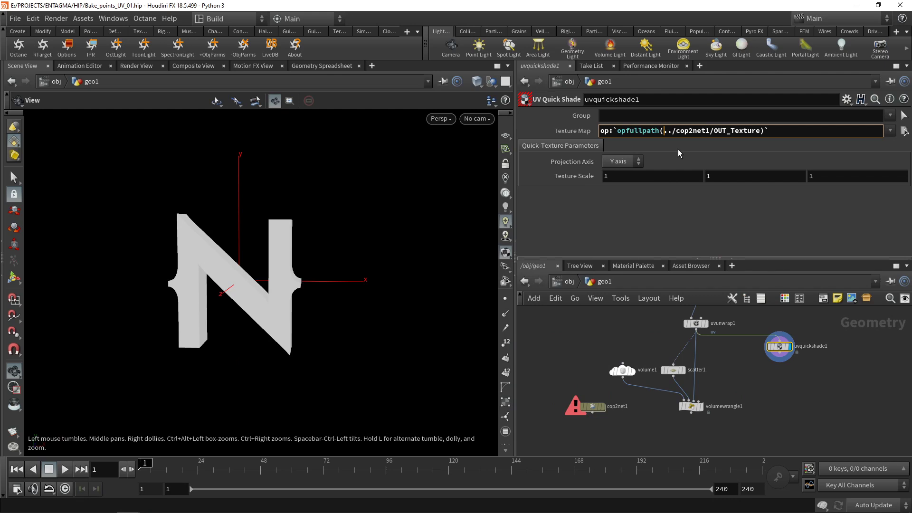
text(")
key(End)
key(Left)
key(Left)
text(")
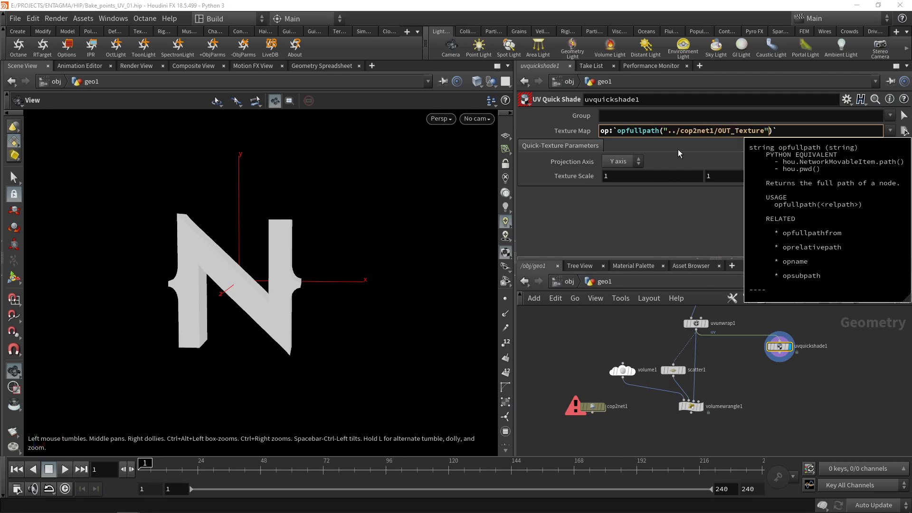
key(Return)
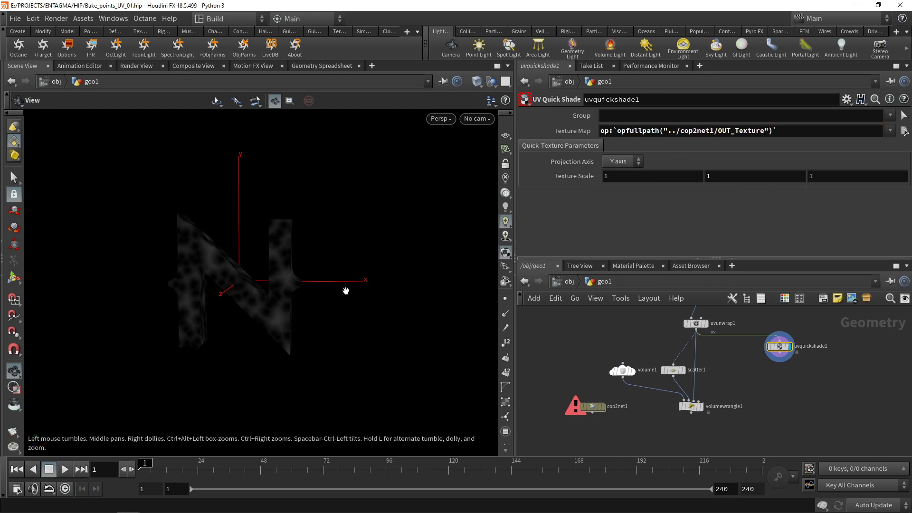
Step: Template scatter1 to compare its points with the texture on the letter, and save the scene
click(681, 370)
right_drag(235, 282, 429, 226)
drag(430, 227, 305, 360)
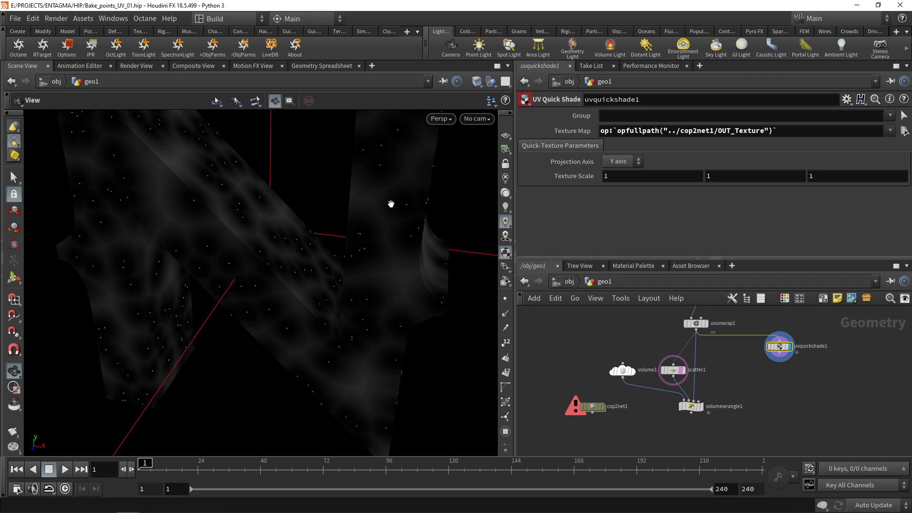
scroll(342, 247, down, 10)
mouse_move(315, 295)
mouse_down()
mouse_move(320, 261)
mouse_move(330, 257)
mouse_move(304, 281)
mouse_up()
key(ctrl+s)
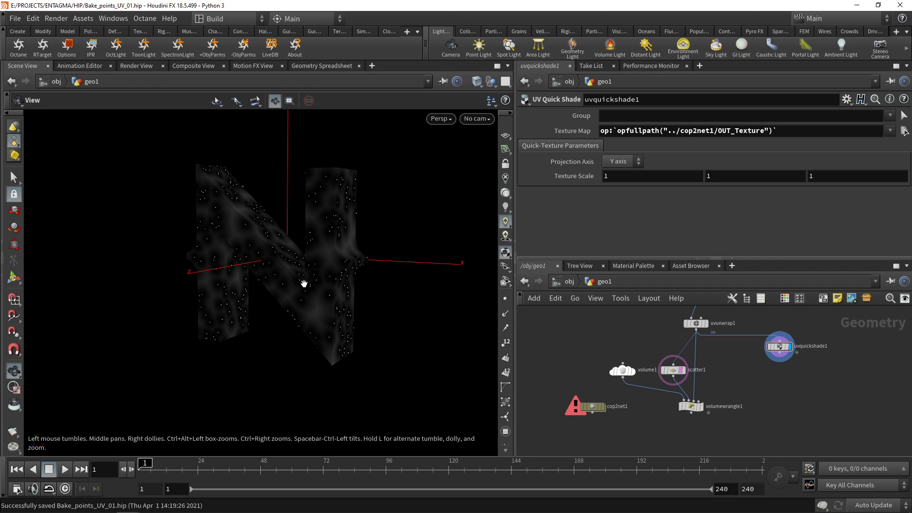
Step: Add the line d = fit(d, min, max, 0, 1); after the distance calculation in volumewrangle1 and apply it
click(691, 406)
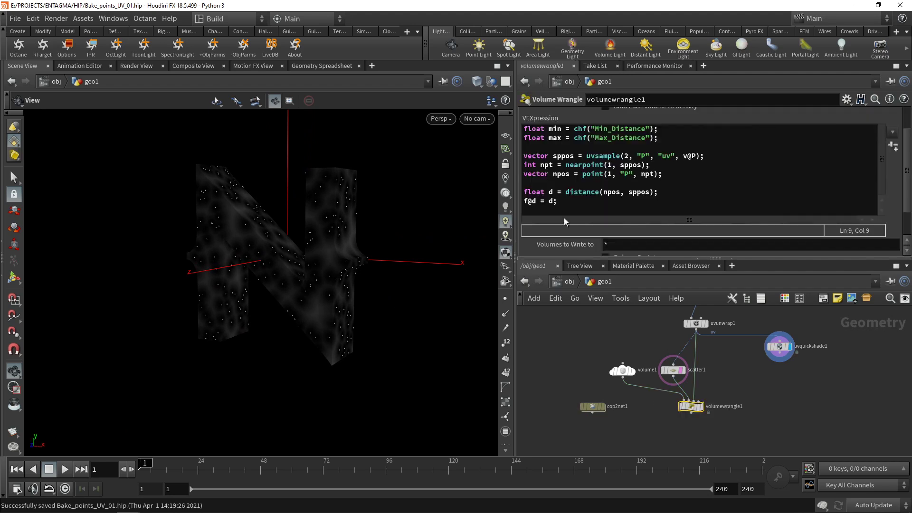
click(672, 192)
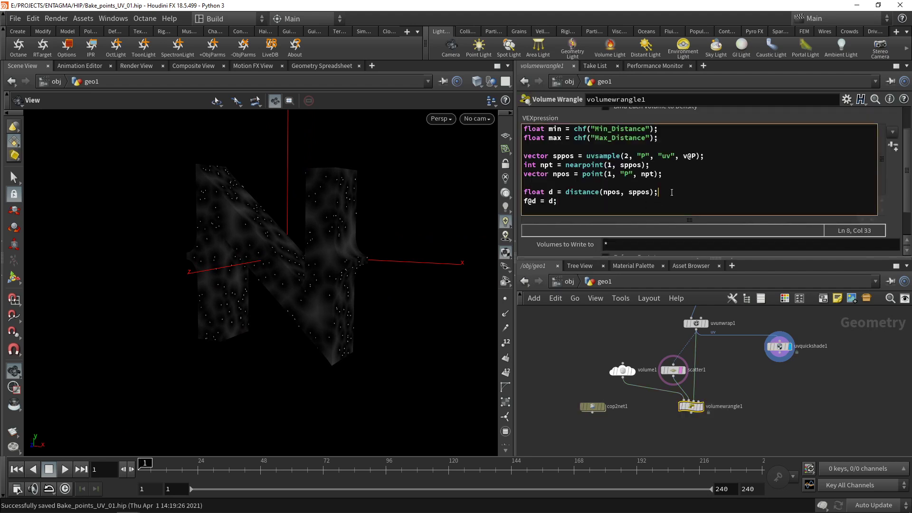
key(Return)
key(Return)
key(Up)
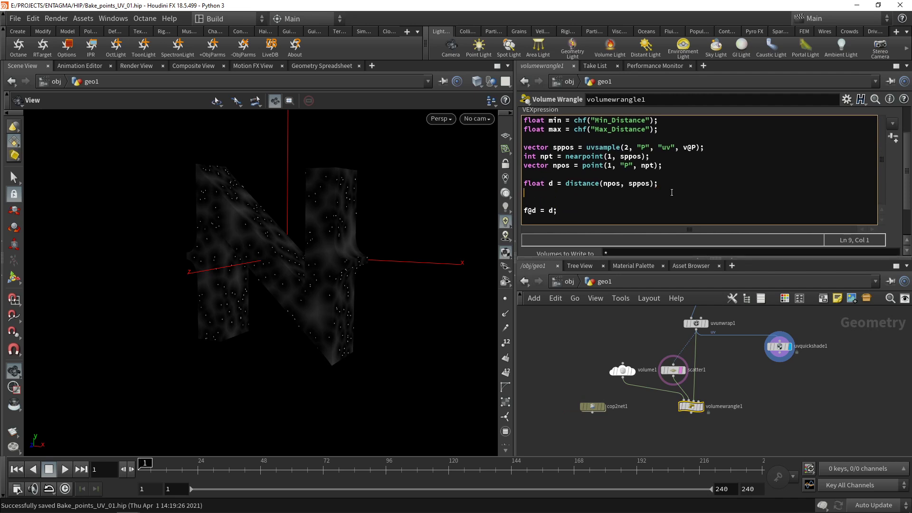
text(d = fit()
text(d, )
text(min, max)
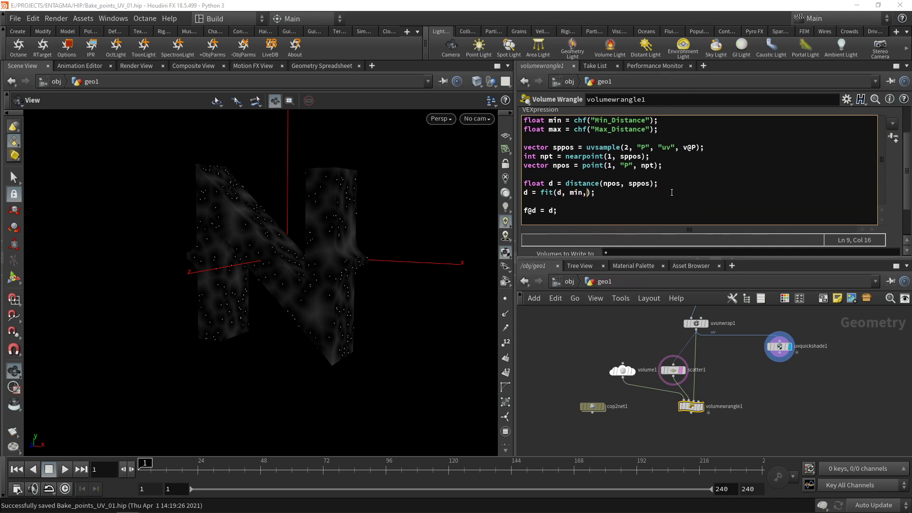
text(, )
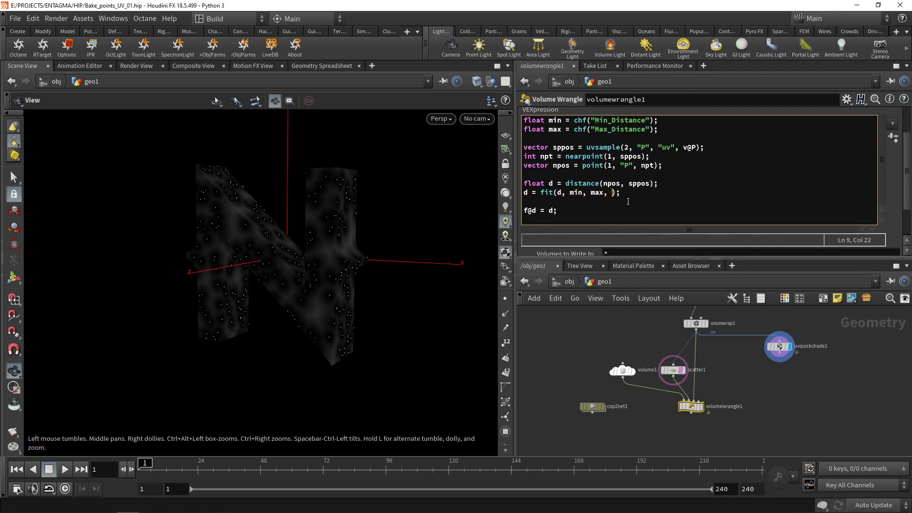
text(0, 1)
click(574, 343)
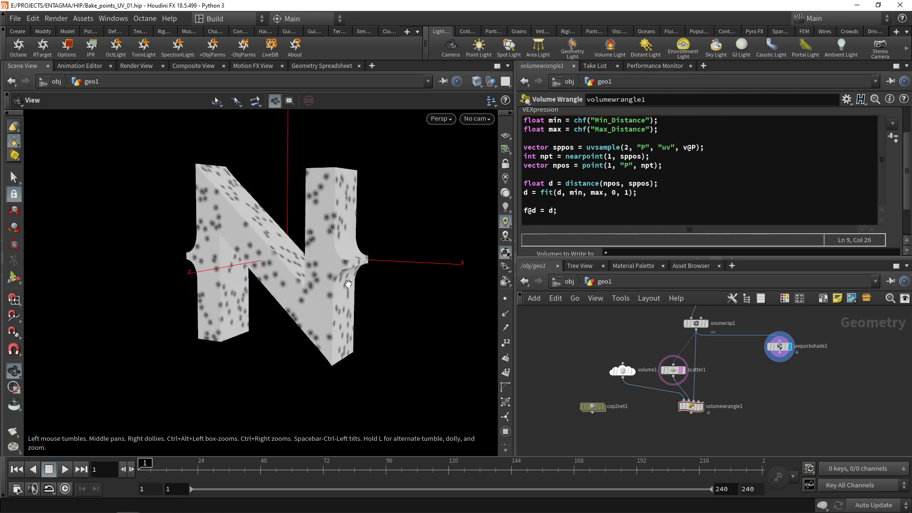
Step: Try a Max Distance of 0.125 in volumewrangle1 and refresh the texture through cop2net1 and uvquickshade1
scroll(325, 288, up, 2)
drag(366, 250, 468, 248)
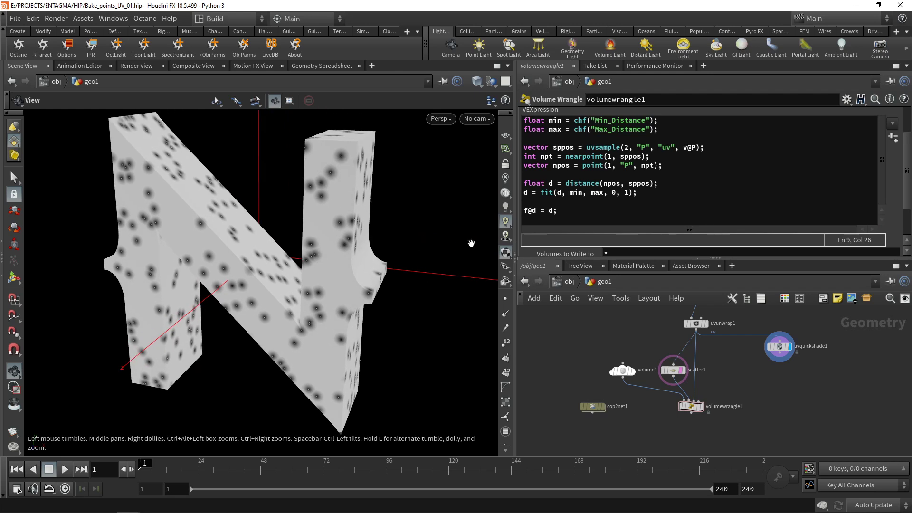
scroll(840, 257, down, 3)
drag(663, 249, 687, 249)
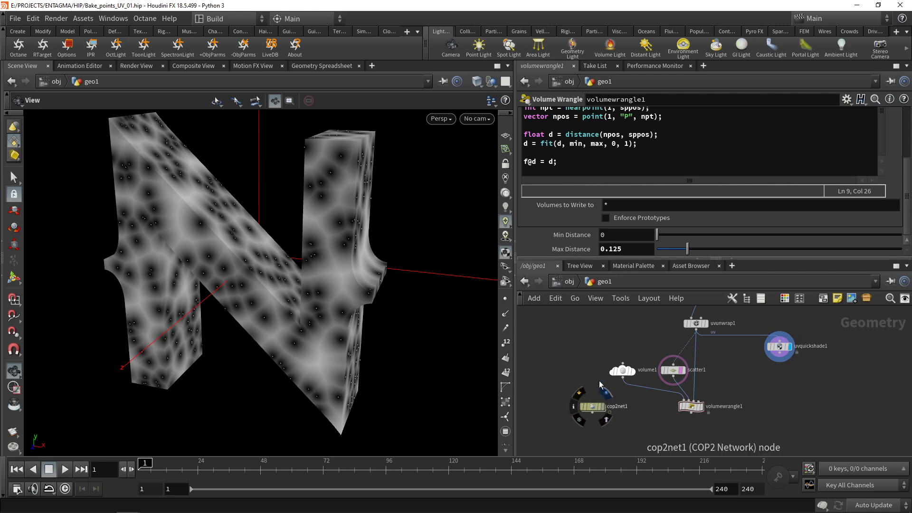
click(598, 407)
drag(811, 387, 789, 351)
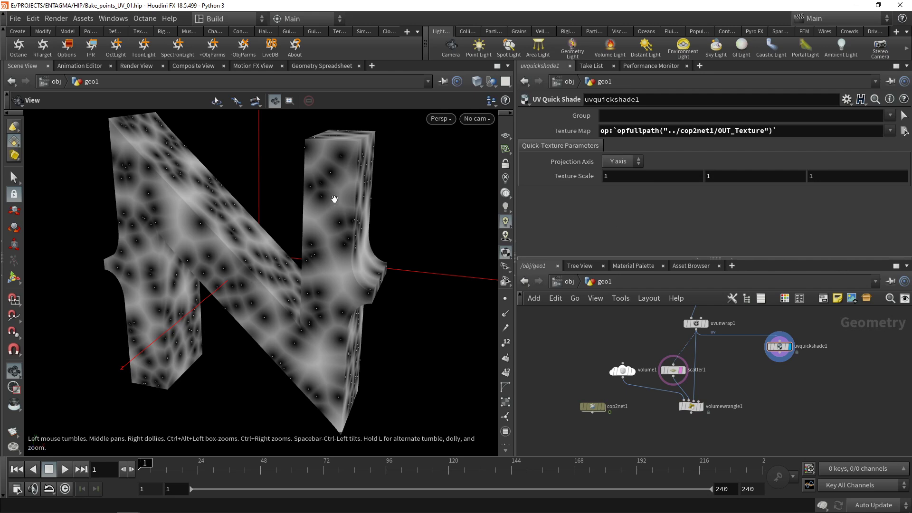
Step: Set volumewrangle1's Max Distance to 0.025 and add d = chramp("Remap_Distance", d); below the fit line
click(690, 406)
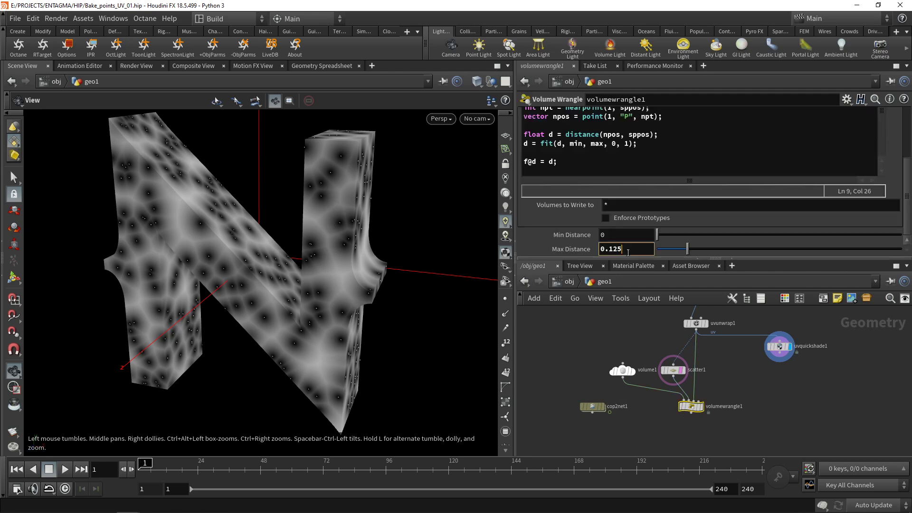
click(656, 151)
text(d = )
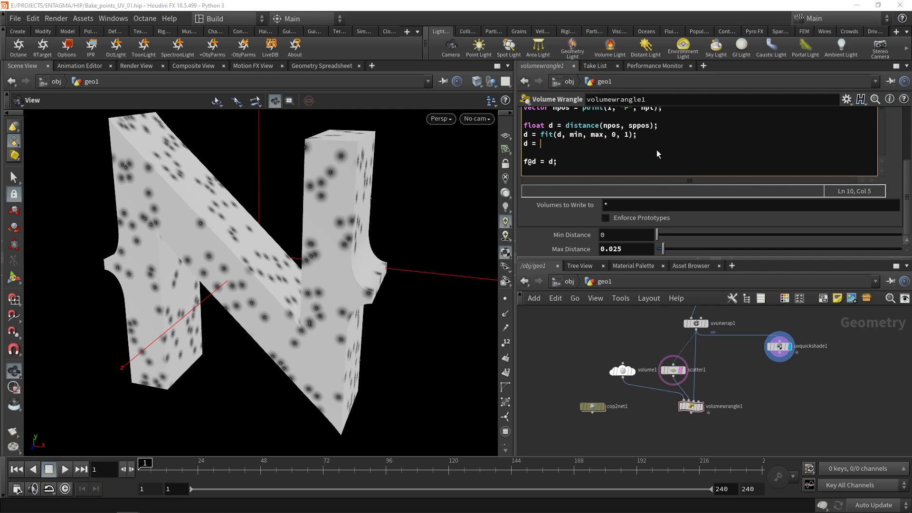
text(chramp();)
key(Left)
key(Left)
text("Rema)
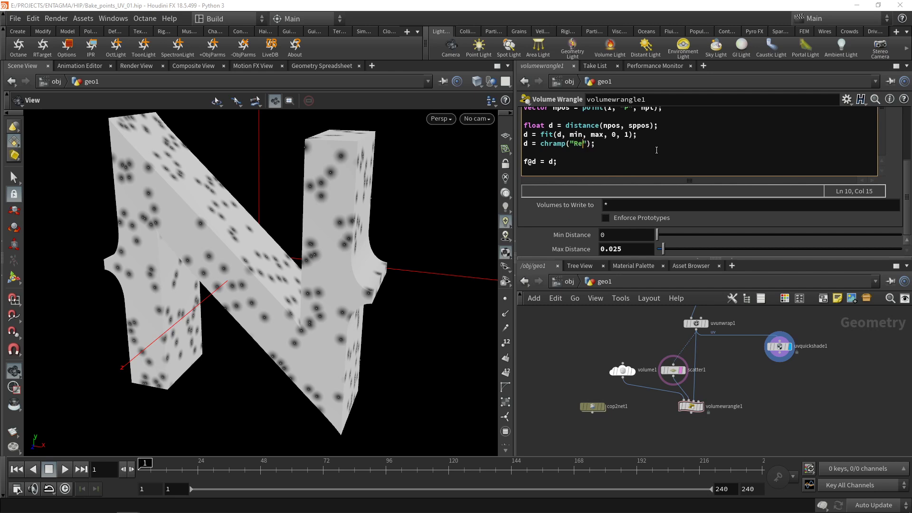
text(p_Distance", d)
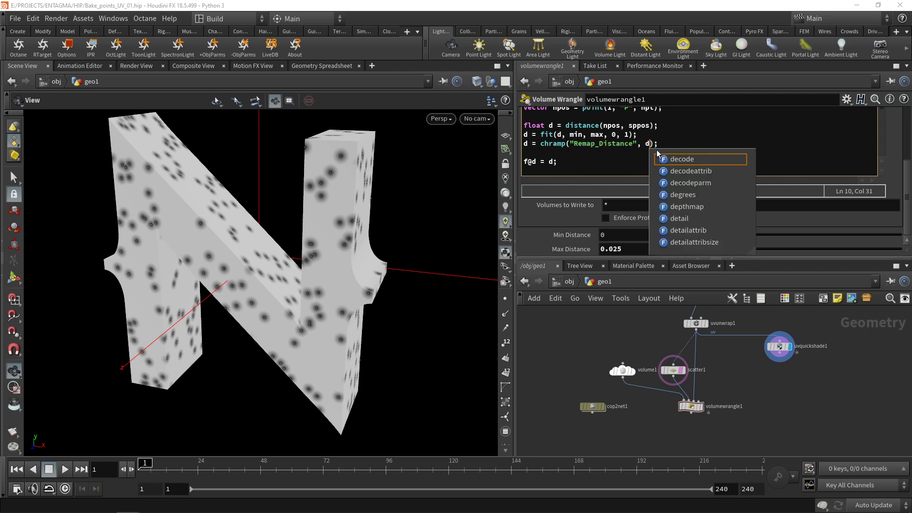
text(tance", d)
click(590, 338)
Step: Create the Remap Distance ramp parameter from the wrangle's code
drag(906, 214, 905, 103)
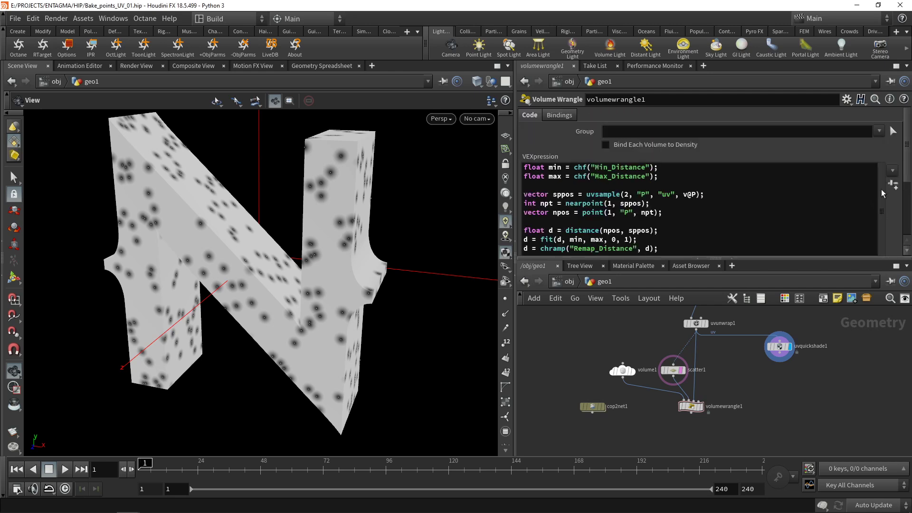
click(895, 187)
scroll(757, 199, down, 2)
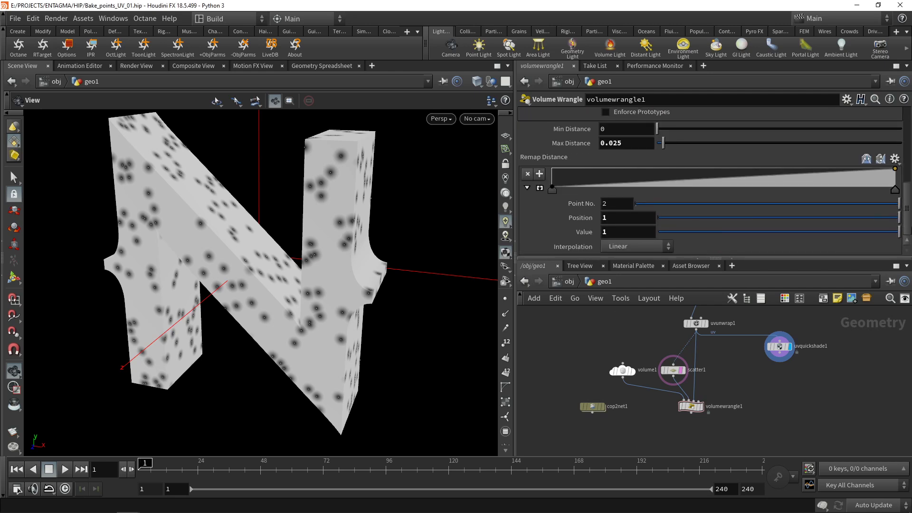
Step: Move the Remap Distance ramp's value-1 point to about 0.9 and its value-0 point to about 0.8
drag(894, 189, 881, 190)
double_click(639, 219)
text(0.947368)
key(Return)
drag(552, 189, 825, 189)
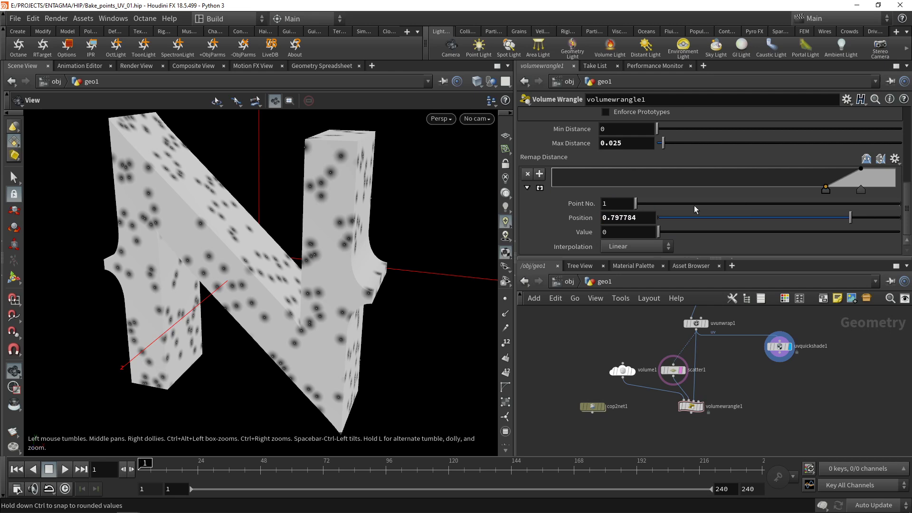
drag(611, 219, 621, 219)
Step: Add a value-0 point at position 0.7 and a value-1 point at about 0.6 to the Remap Distance ramp
click(785, 189)
double_click(627, 217)
text(0.7)
key(Return)
drag(757, 185, 758, 169)
ctrl+drag(800, 218, 756, 234)
Step: Add a value-1 ramp point at position 0.5 and a value-0 point at 0.4, and display cop2net1
click(716, 176)
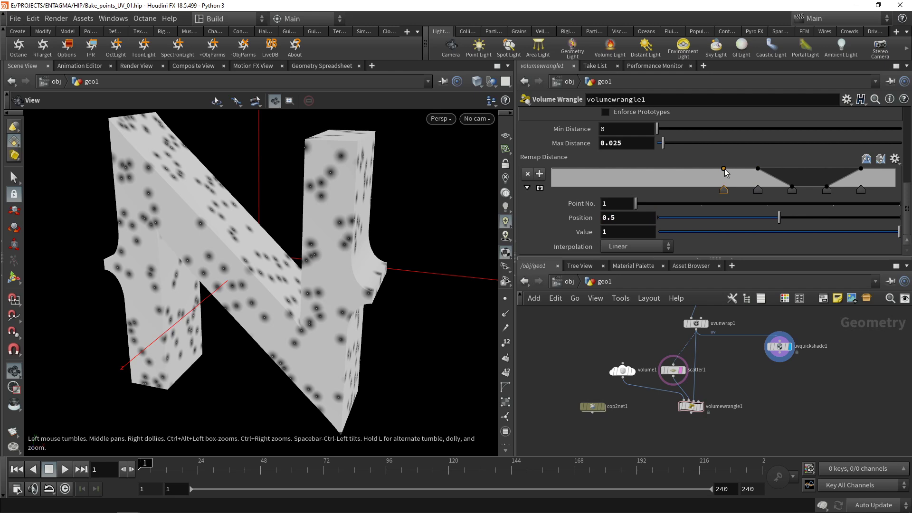
drag(682, 180, 687, 192)
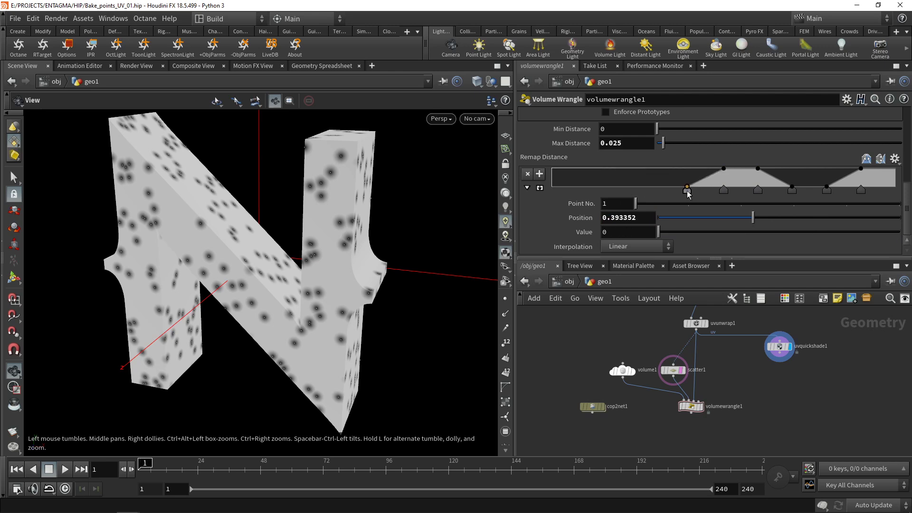
double_click(608, 222)
text(0.4)
key(Return)
click(603, 406)
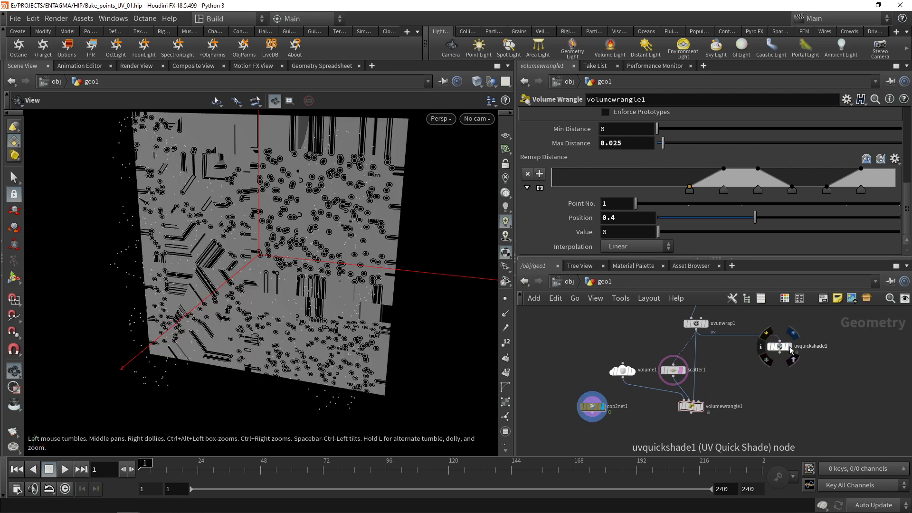
Step: Display the uvquickshade1 node's textured letter N and save the scene file
click(791, 350)
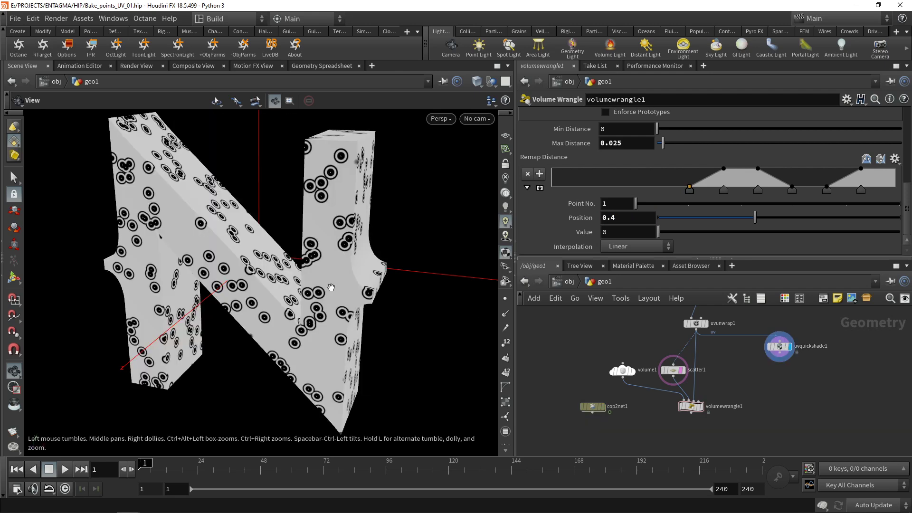
drag(356, 293, 308, 323)
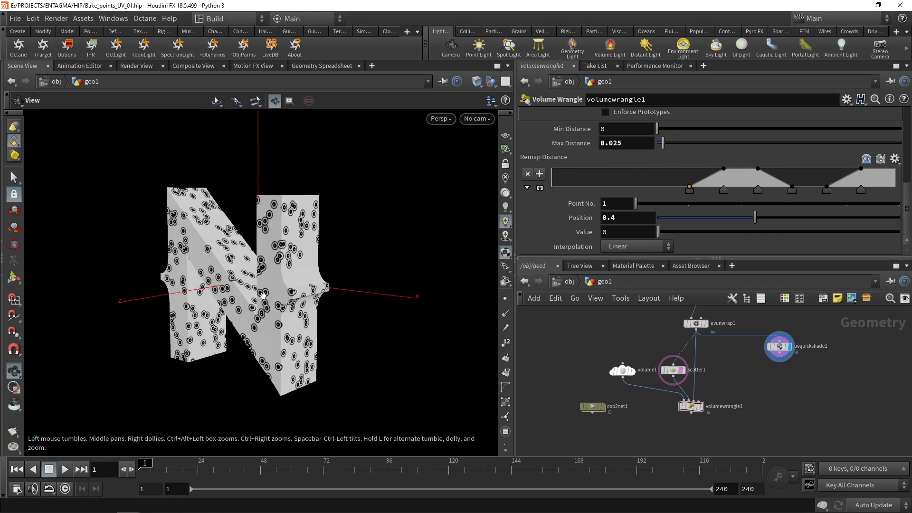
key(ctrl+s)
Step: Close the Tree View, Material Palette and Asset Browser panes and add three more network editors of geo1
click(603, 266)
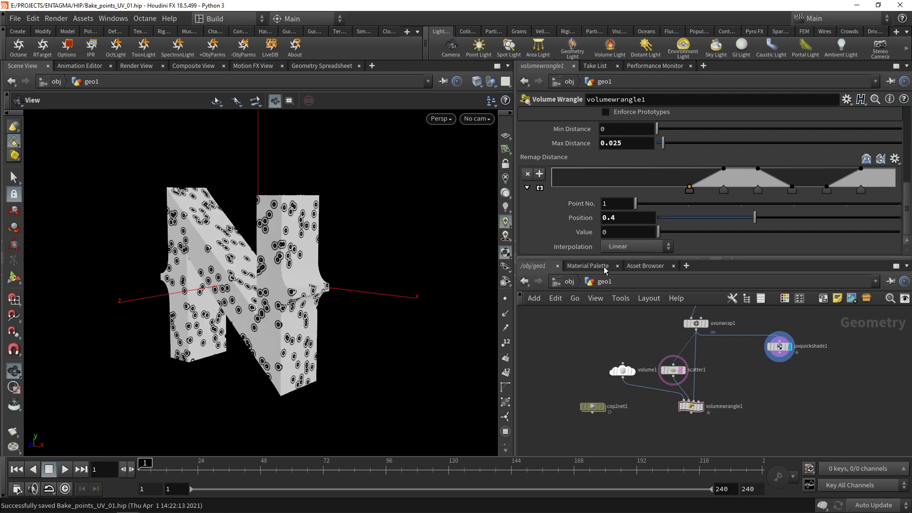
click(616, 266)
click(614, 266)
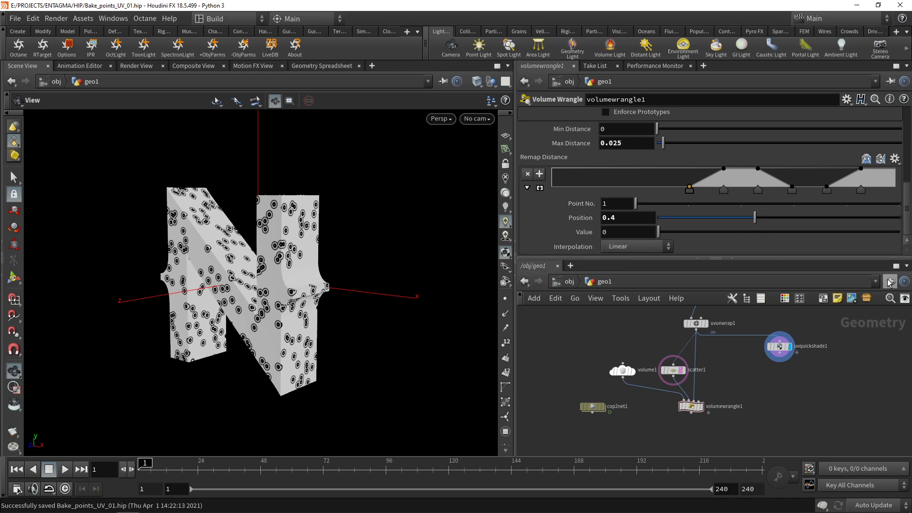
key(ctrl+t)
key(ctrl+t)
key(ctrl+t)
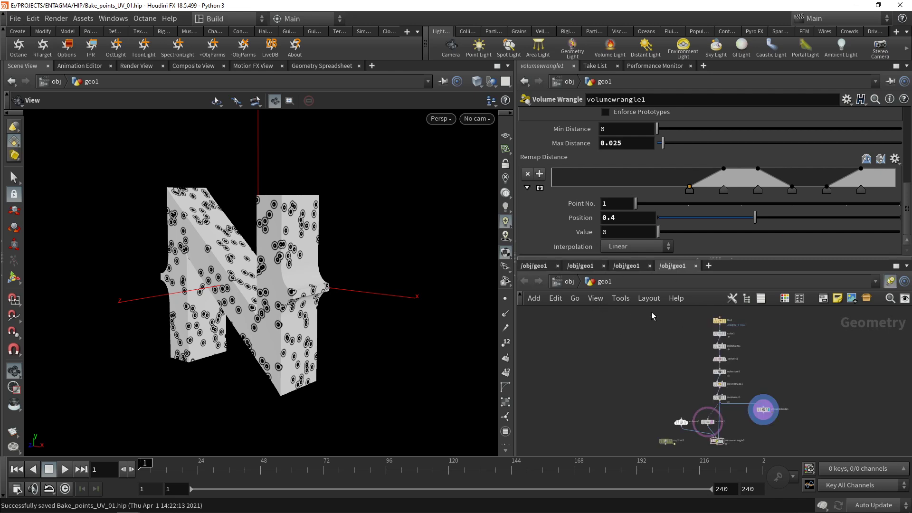
Step: Point the three additional network editors to the mat, shop and out contexts
click(563, 282)
click(560, 282)
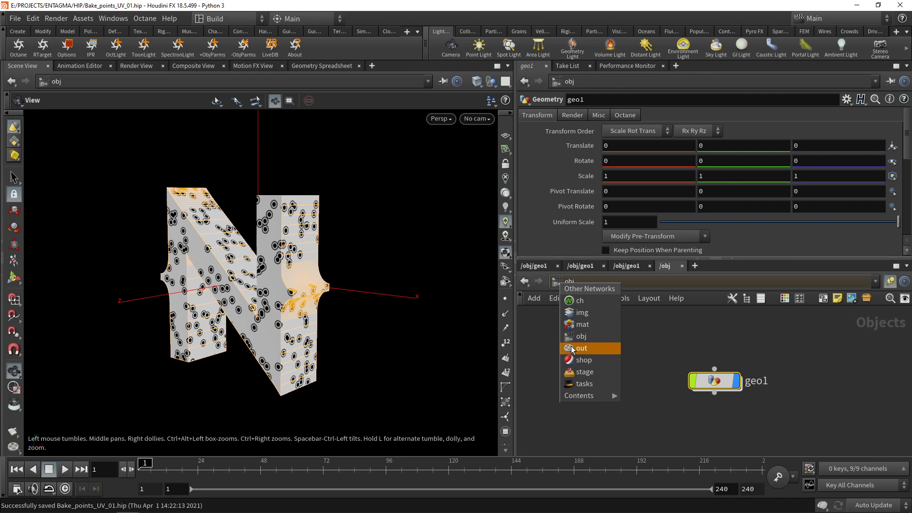
click(577, 345)
click(617, 264)
click(562, 281)
click(588, 334)
click(561, 281)
click(591, 357)
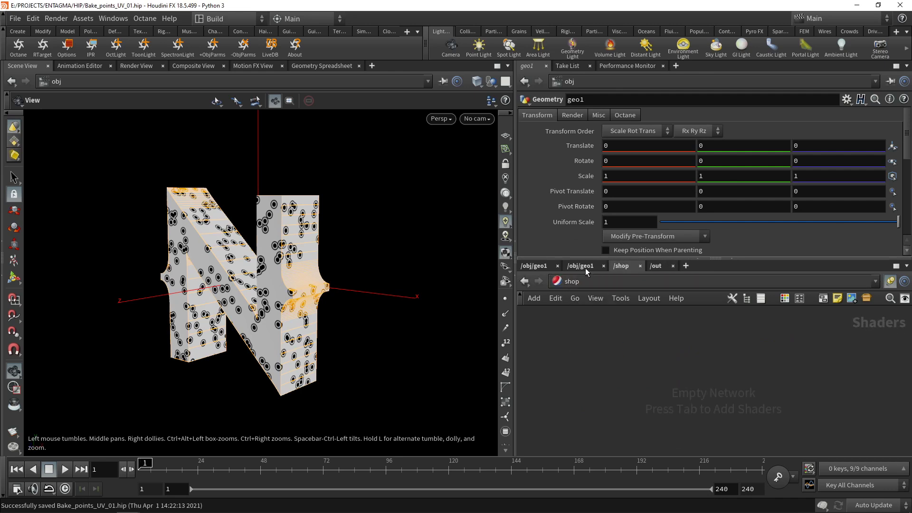
click(581, 266)
click(561, 281)
click(589, 322)
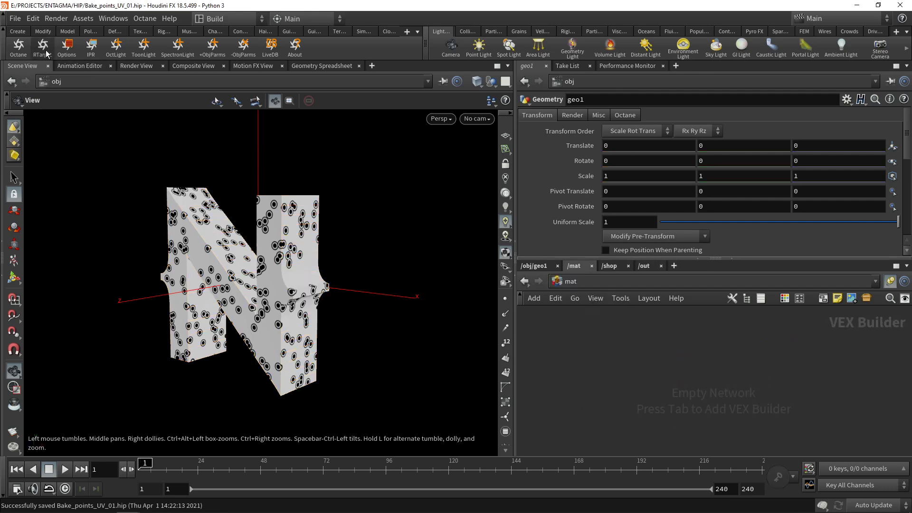
Step: Create an Octane render output with its render target, and add a camera matching the current view
click(18, 46)
key(ctrl+Page_Down)
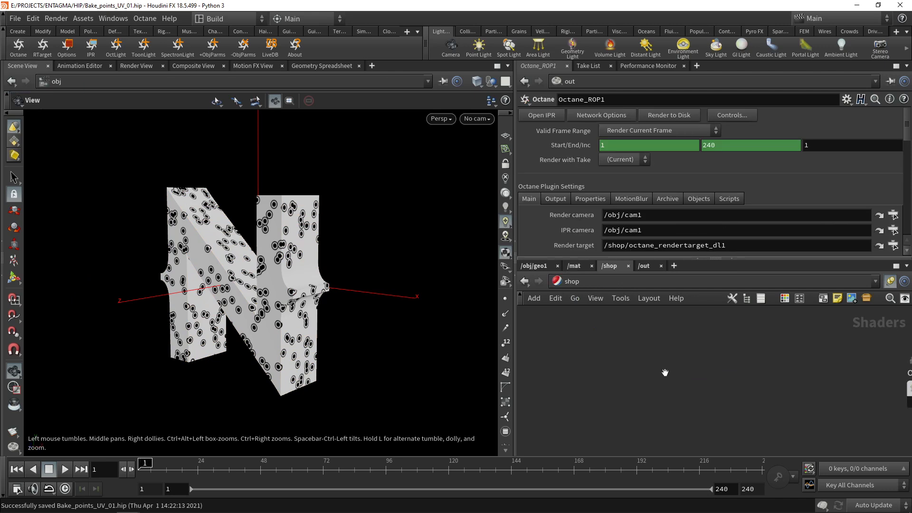
key(ctrl+Page_Down)
ctrl+click(451, 47)
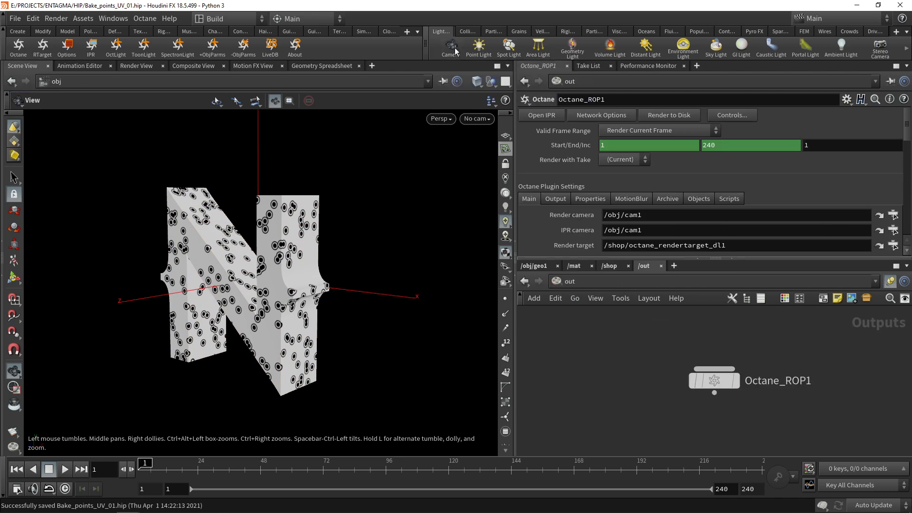
Step: Set the Octane render target's kernel to Path Tracing
key(ctrl+Page_Up)
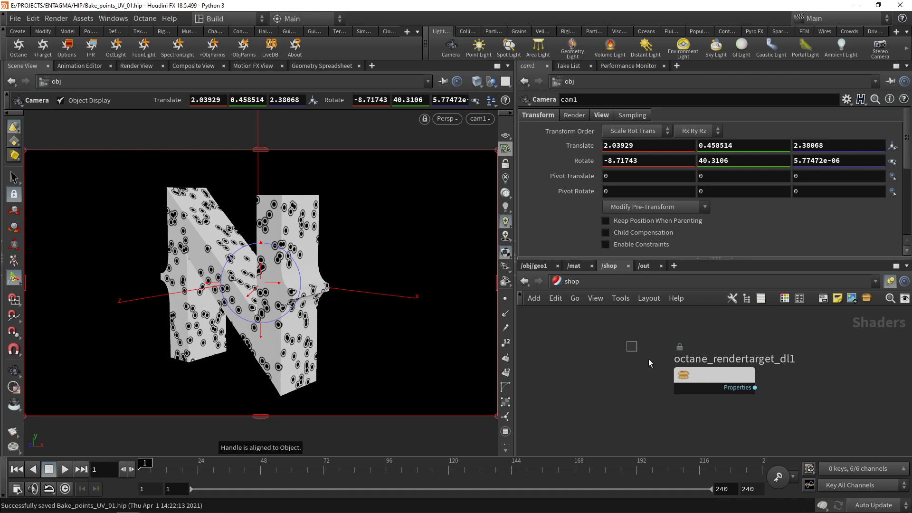
click(698, 377)
click(623, 134)
click(626, 145)
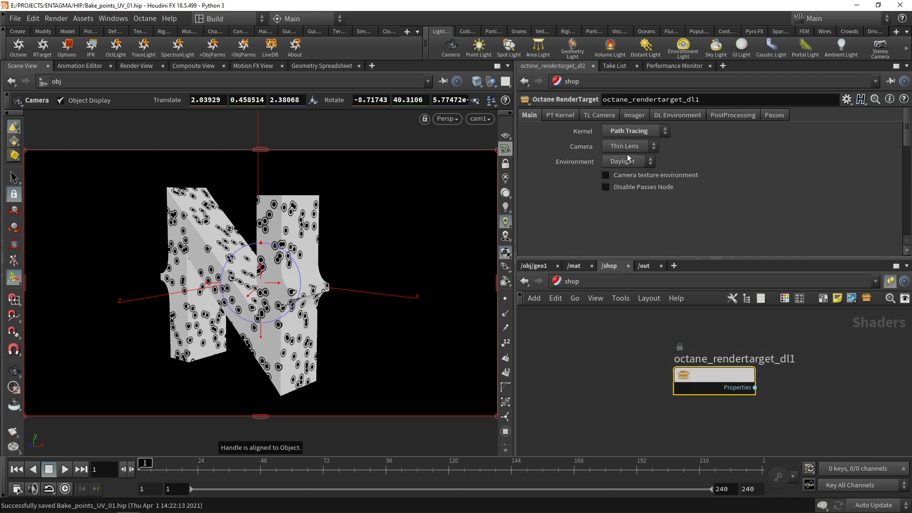
Step: Set the render target's environment to Texture, using $HIP/white_2k.HDR with a gamma of 1
click(640, 163)
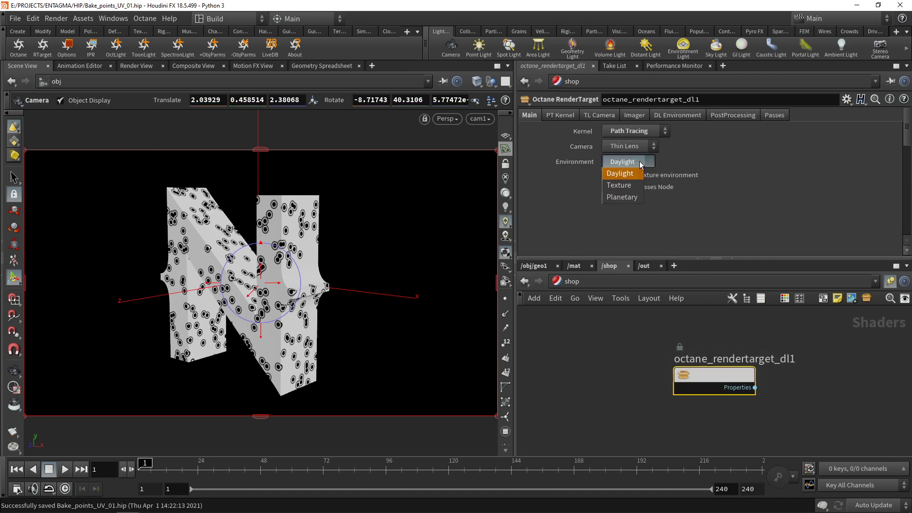
click(620, 185)
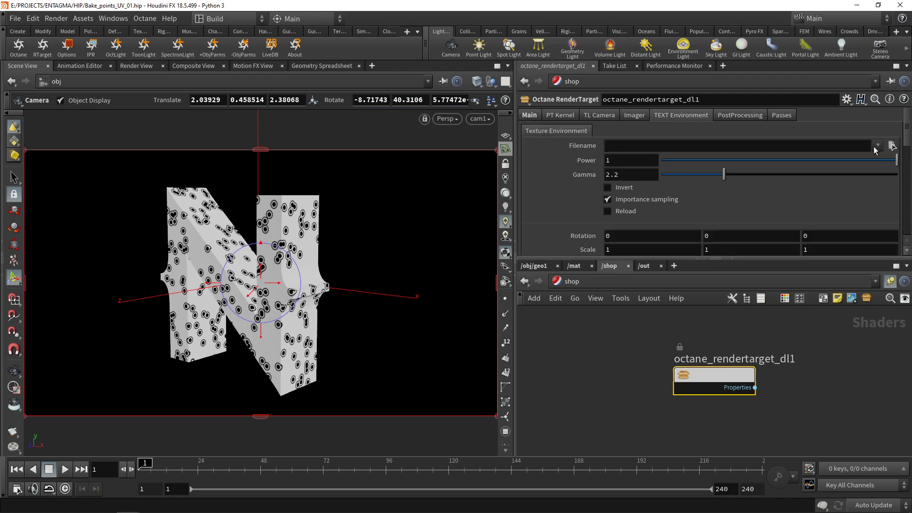
click(877, 145)
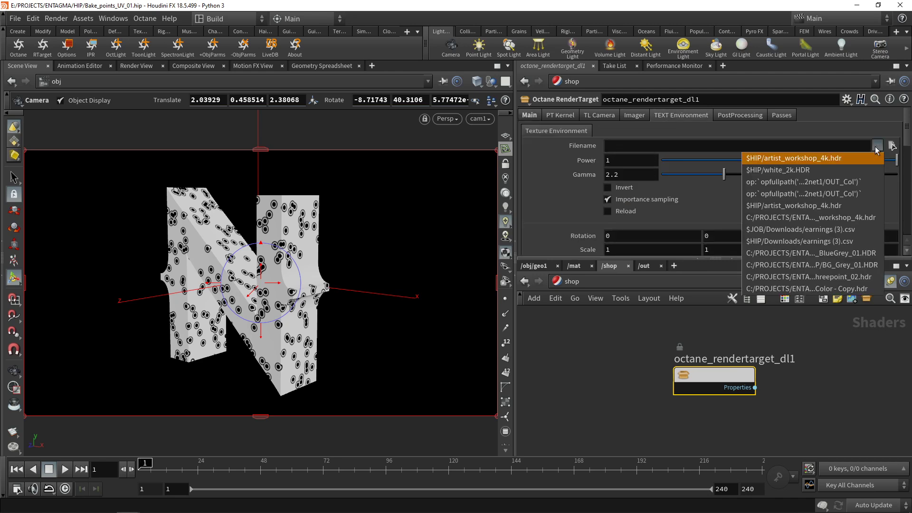
click(798, 174)
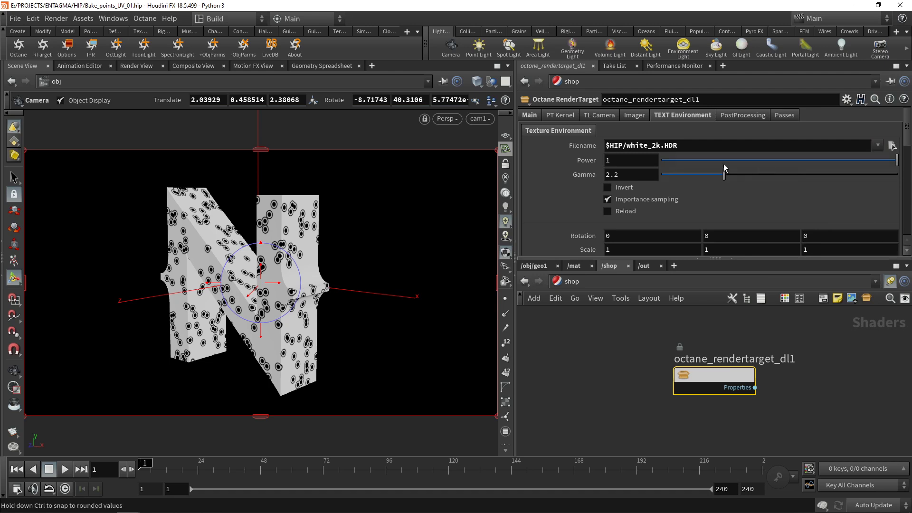
double_click(617, 177)
text(1)
key(Return)
Step: Create an Octane Material Builder in the mat network
click(584, 267)
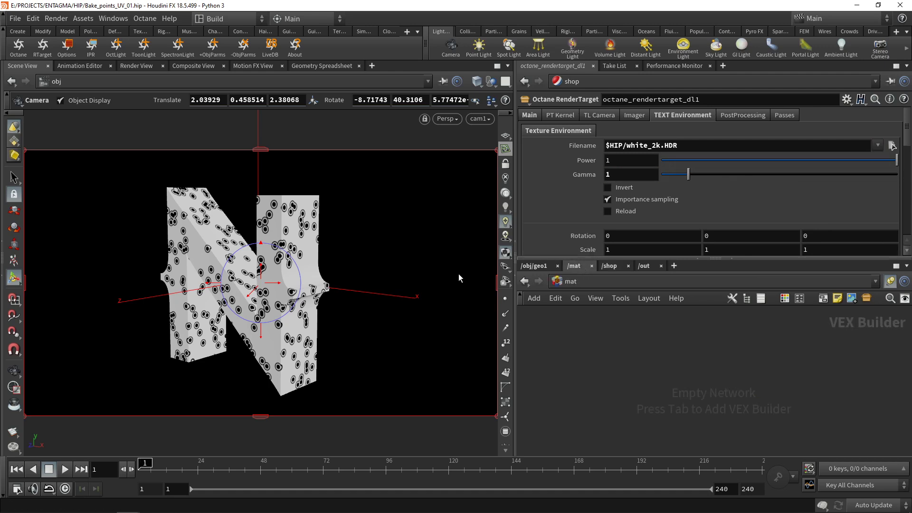
key(Tab)
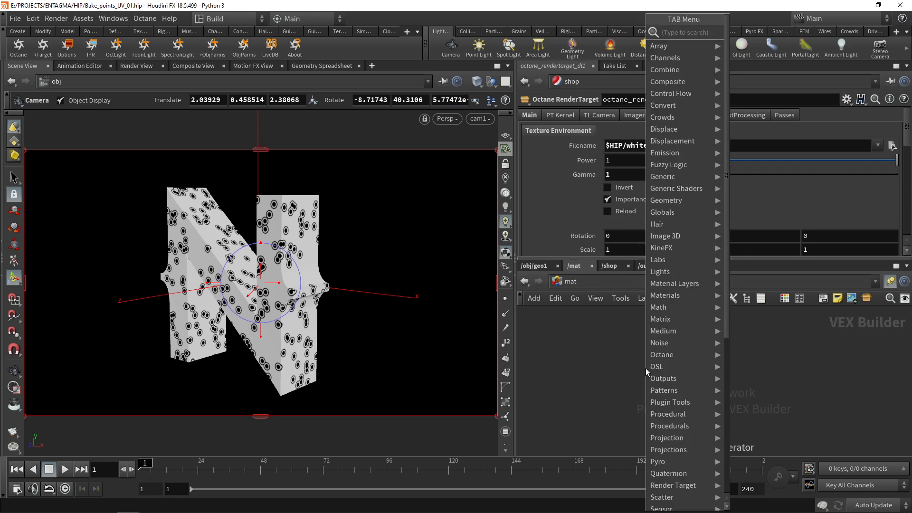
text(octn)
key(Return)
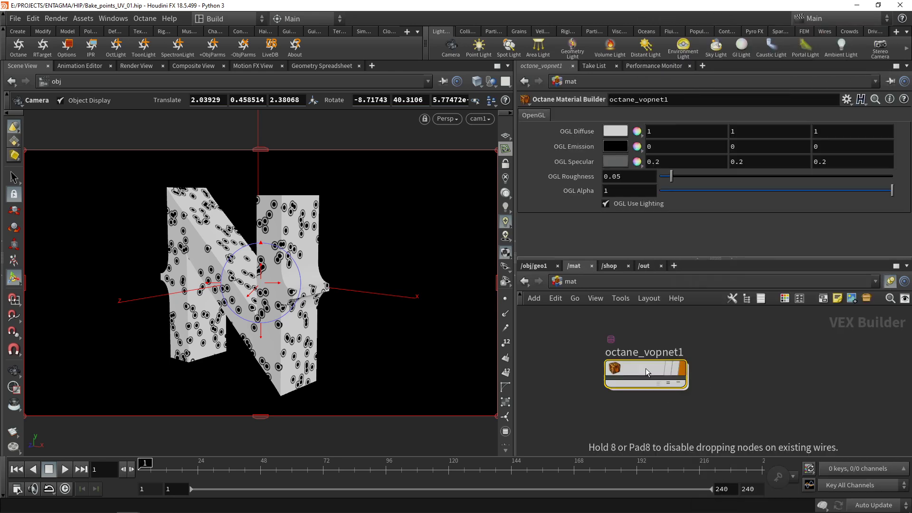
Step: Inside the Octane material builder, add a Material Diffuse connected to the output material's material input
double_click(645, 368)
key(Tab)
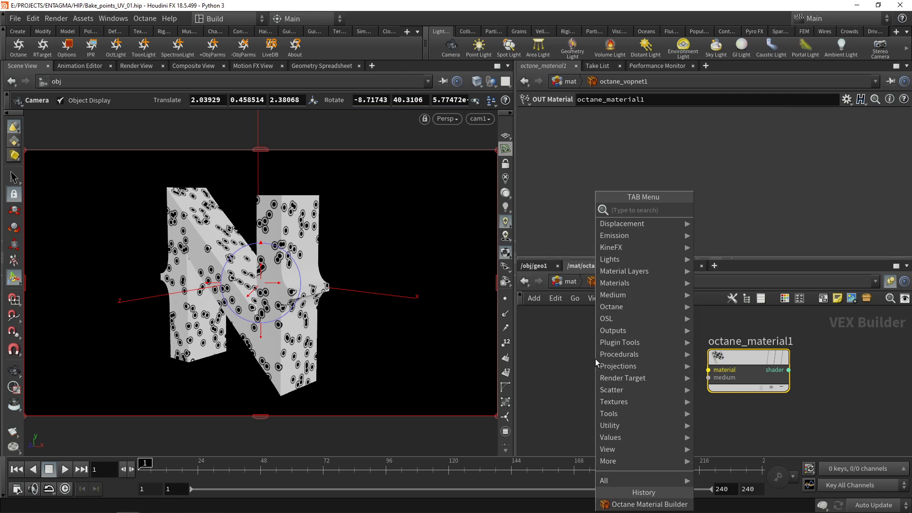
text(dif)
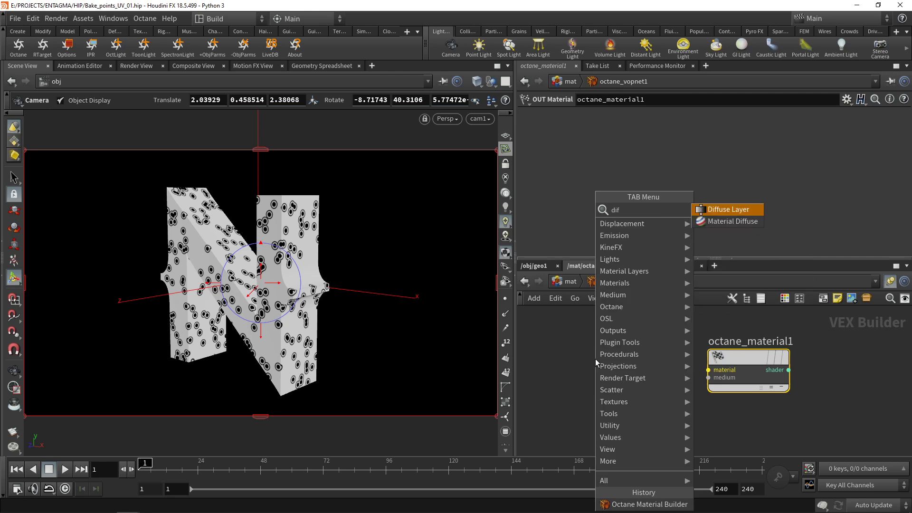
key(Down)
key(Return)
click(687, 370)
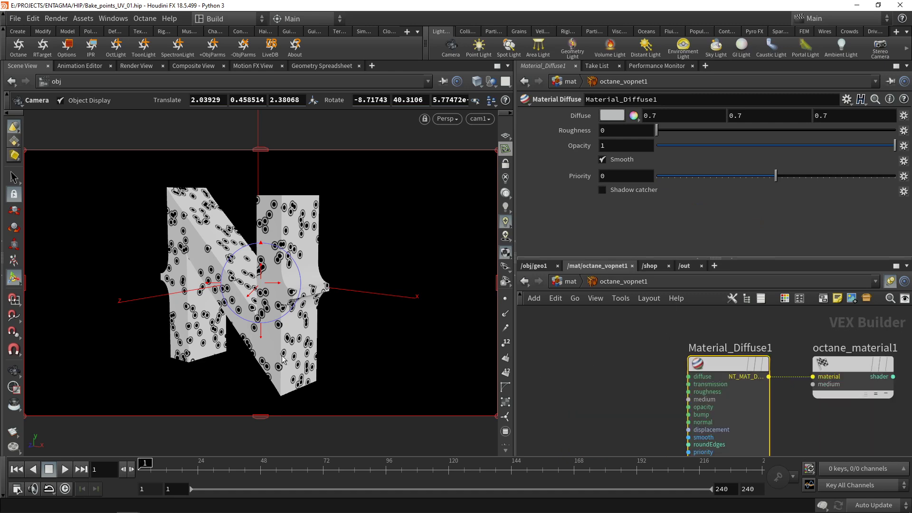
Step: Copy the Texture Map expression from geo1's uvquickshade1 node
click(535, 267)
drag(821, 423, 770, 331)
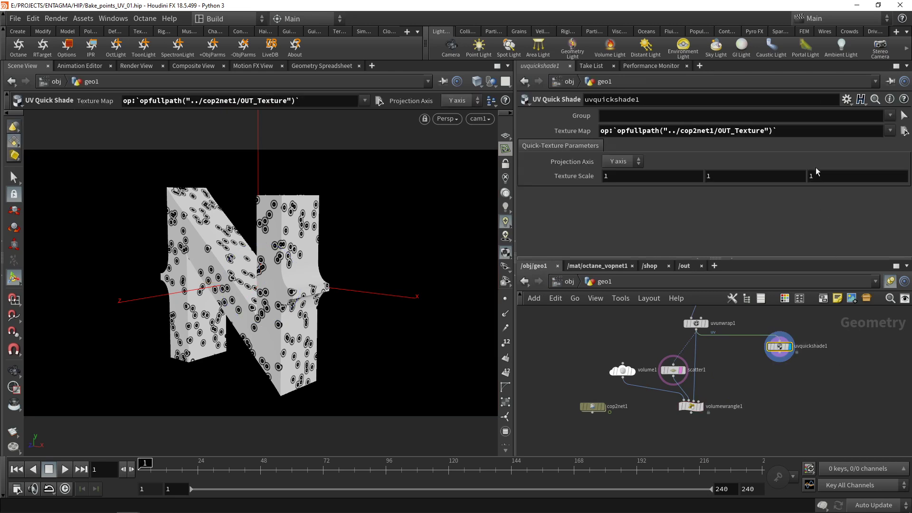
click(800, 129)
key(ctrl+a)
key(ctrl+c)
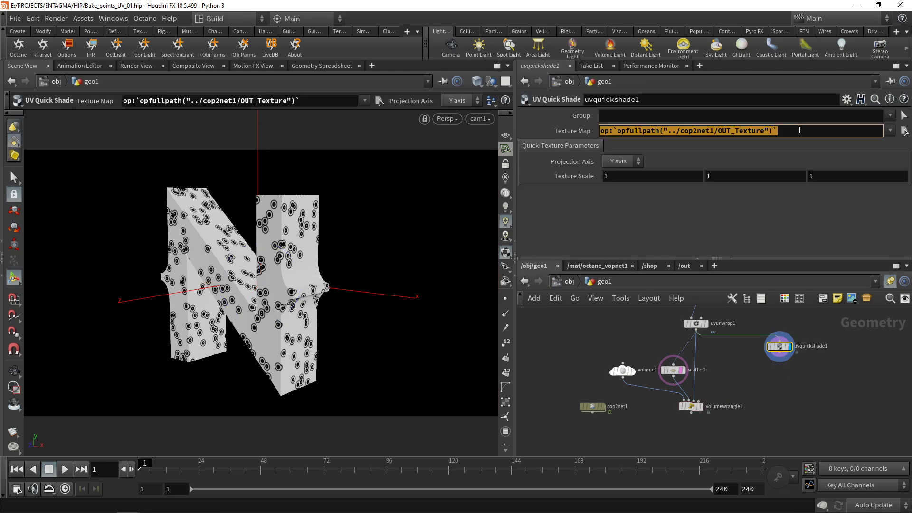
Step: Add a Texture Image RGB node to the Octane material and paste the copied texture expression as its filename
click(599, 267)
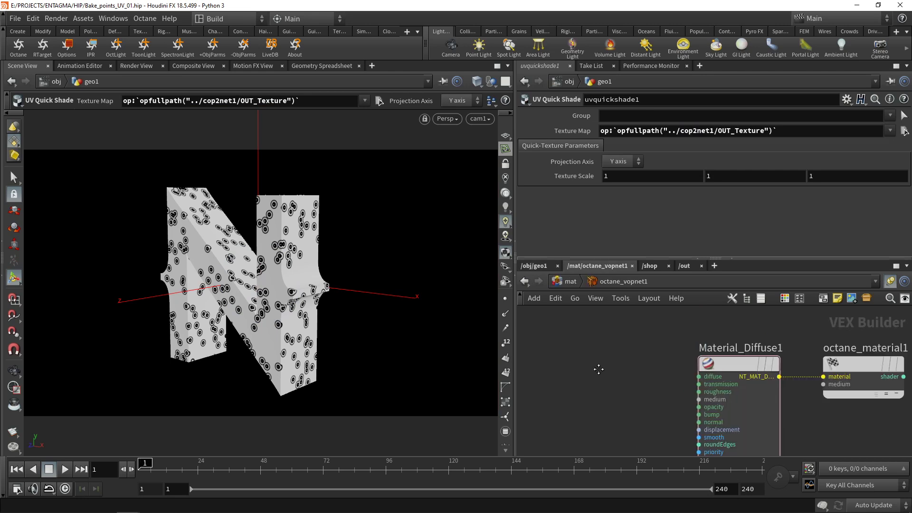
key(Tab)
text(textur)
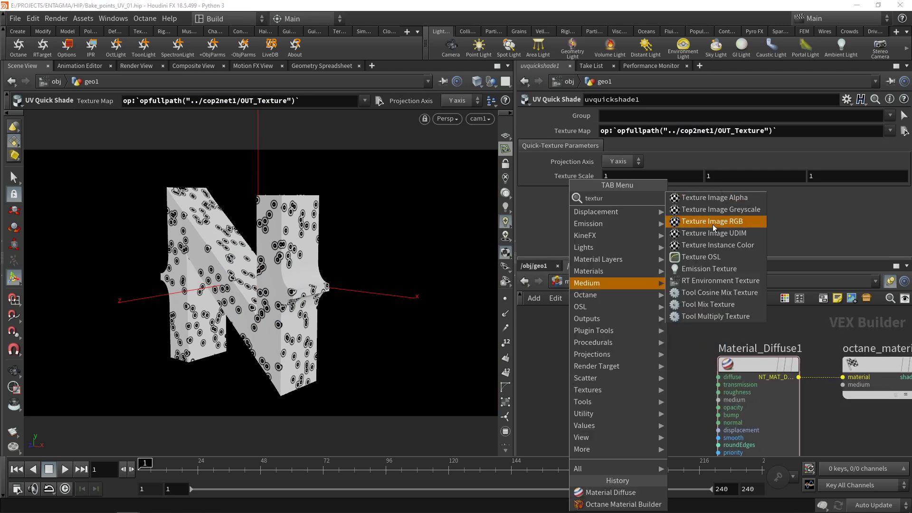
click(712, 222)
click(603, 372)
click(644, 193)
key(ctrl+v)
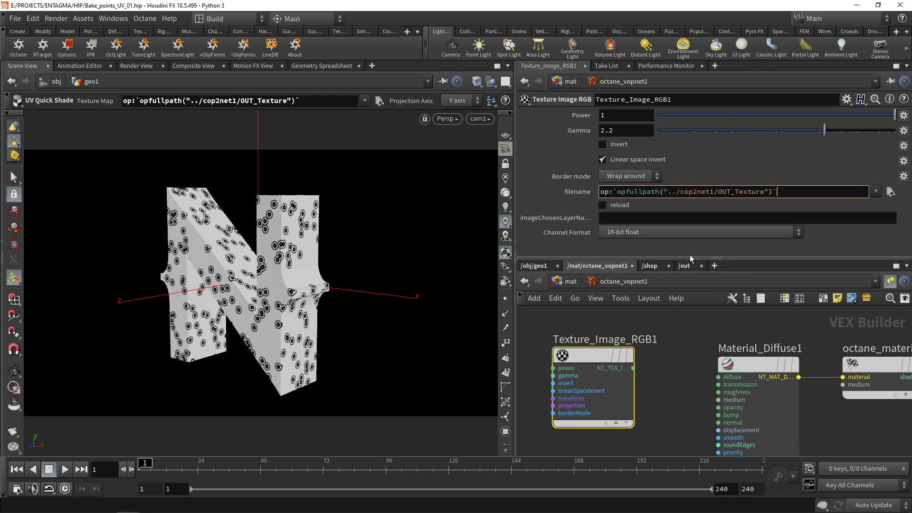
Step: Change the texture's filename expression to the absolute path /obj/geo1/cop2net1/OUT_Texture
click(677, 191)
key(BackSpace)
key(BackSpace)
text(/o)
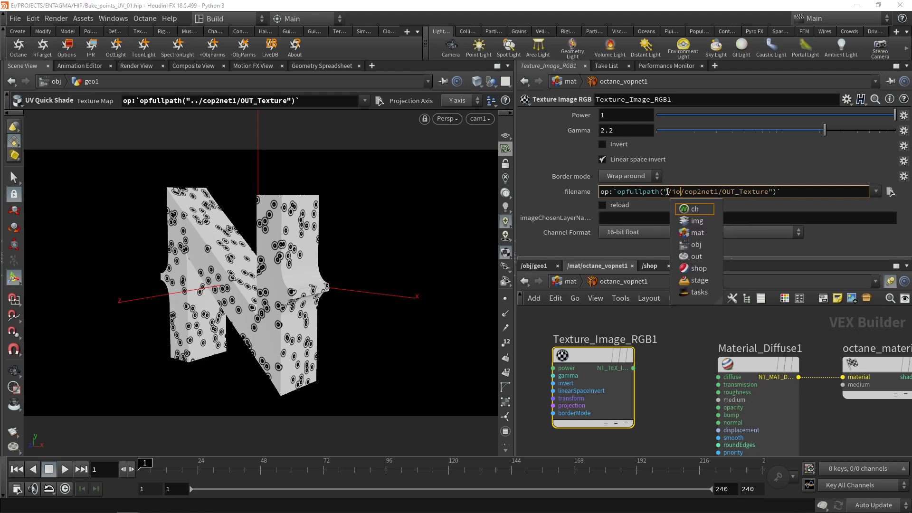
text(bj/)
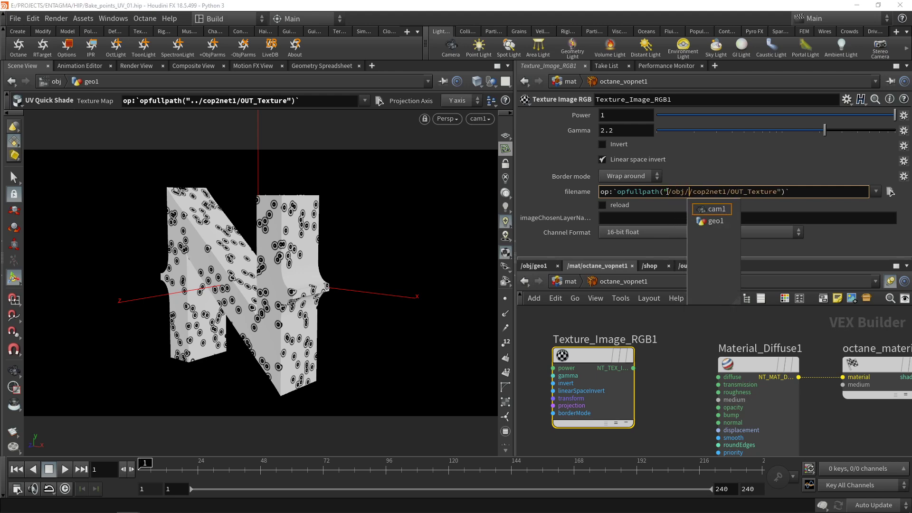
text(geo1/)
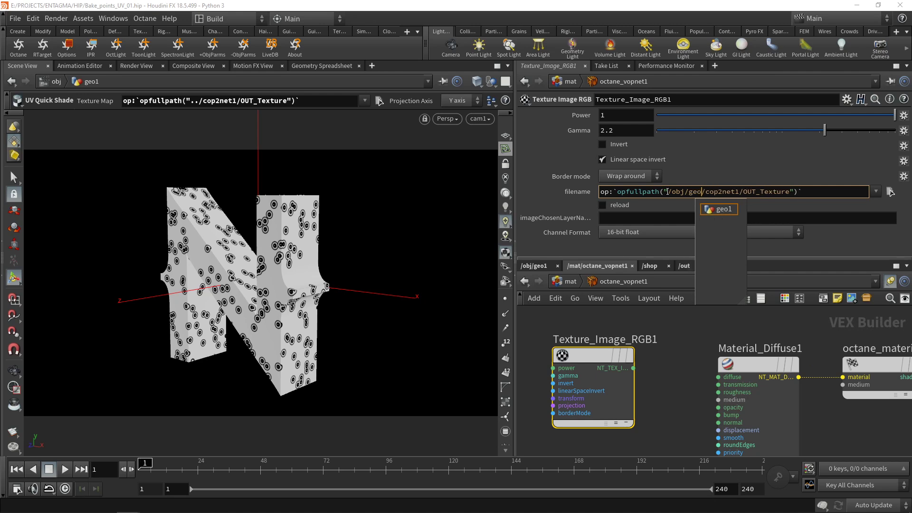
key(Return)
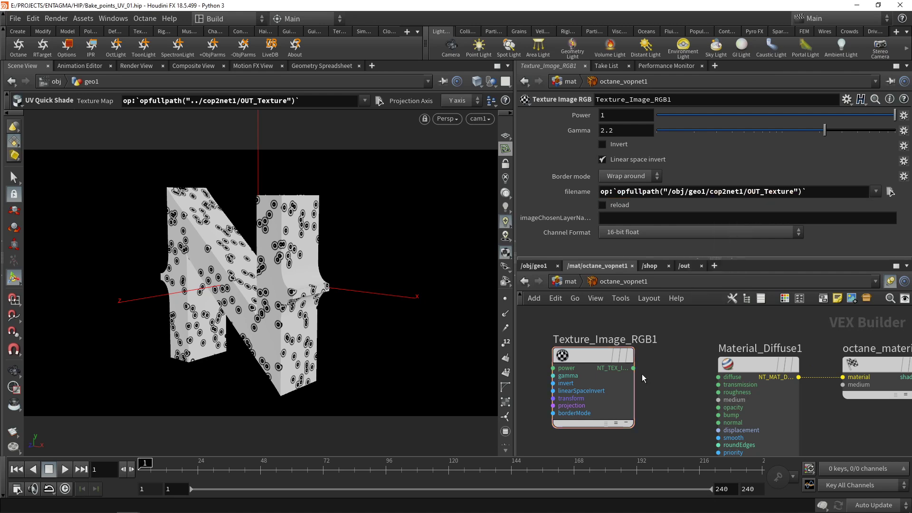
Step: Connect the RGB image texture to Material Diffuse's diffuse input and assign octane_vopnet1 to the letter N
middle_drag(659, 380, 645, 363)
click(620, 351)
click(704, 360)
key(u)
drag(639, 365, 289, 255)
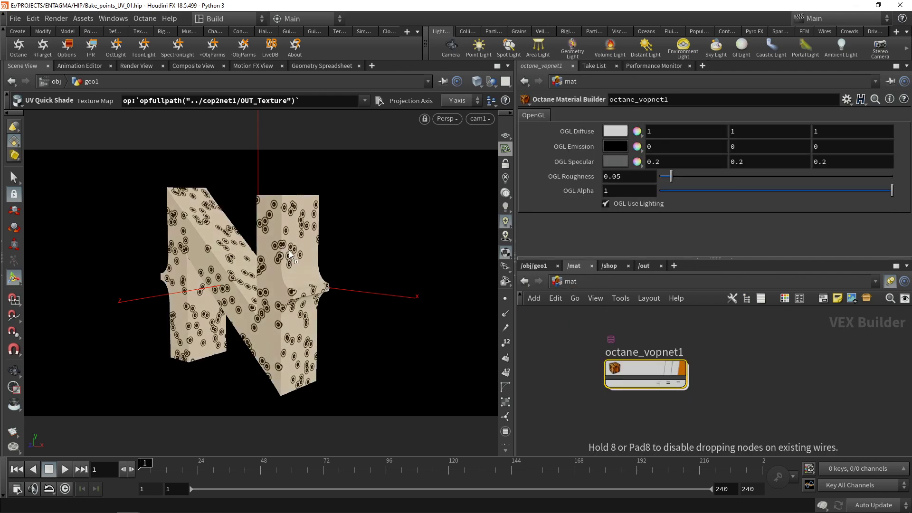
Step: Add a Null node named OUT_Geo to the geo1 network
click(537, 267)
middle_drag(691, 439, 652, 442)
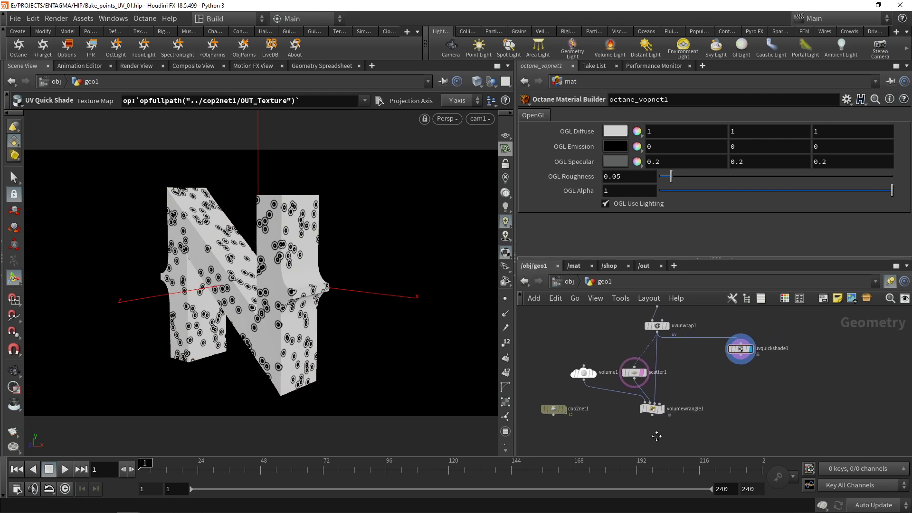
key(Tab)
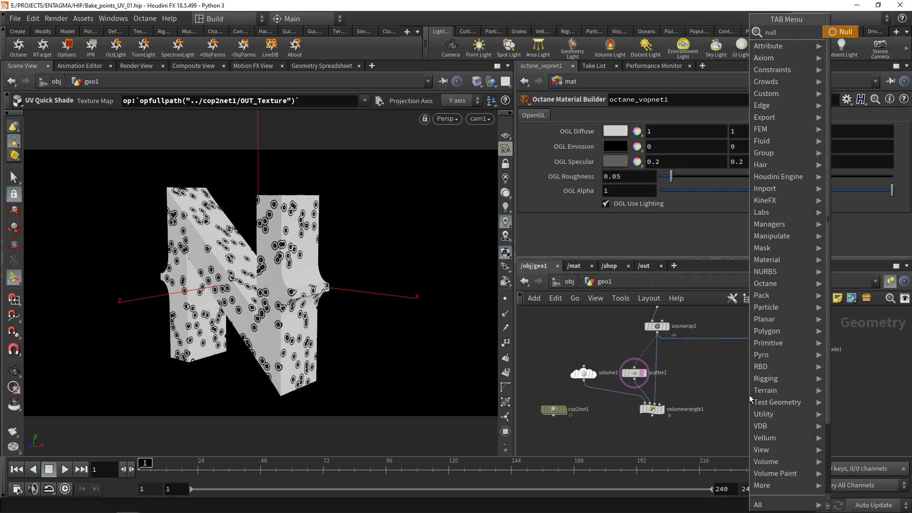
text(null)
key(Return)
double_click(769, 394)
text(OUT_Geo)
key(Return)
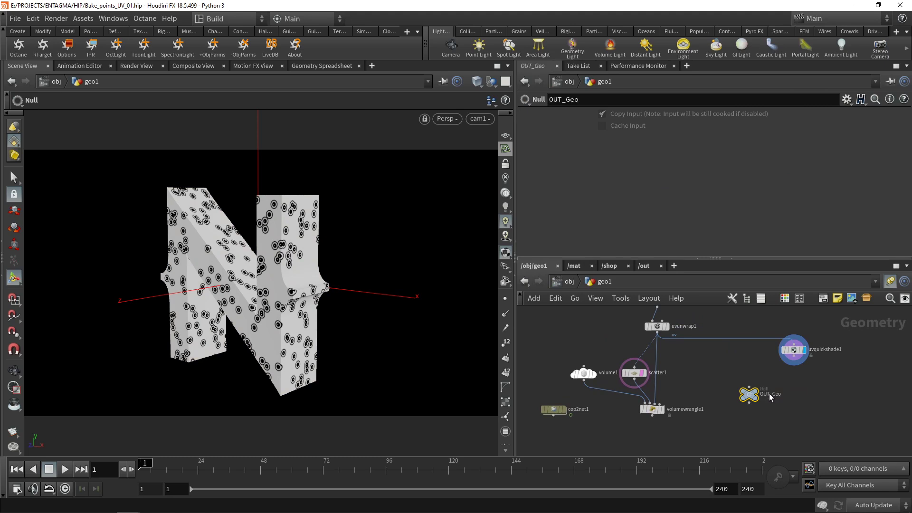
Step: Wire uvunwrap1's output into the OUT_Geo null and make OUT_Geo the displayed node
click(667, 327)
click(657, 334)
click(749, 386)
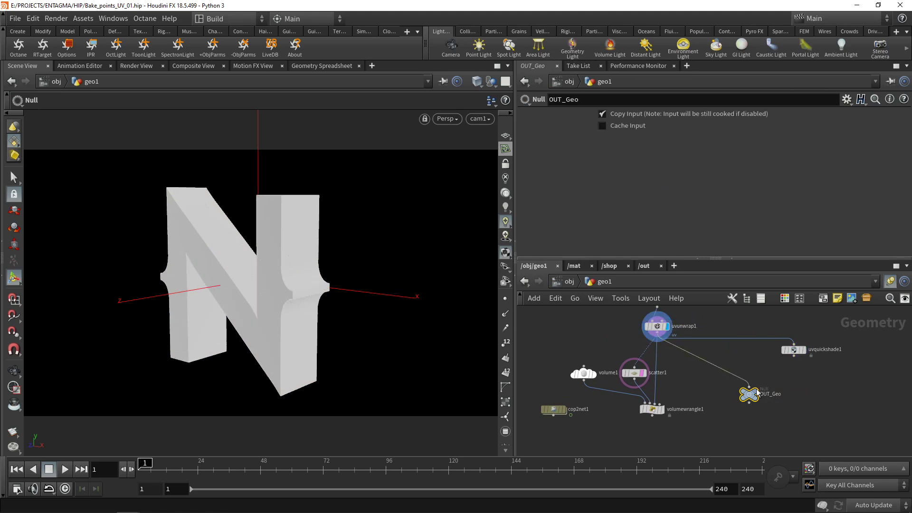
click(759, 394)
Step: Save the scene from the object level and check the textured letter in an Octane IPR render
key(u)
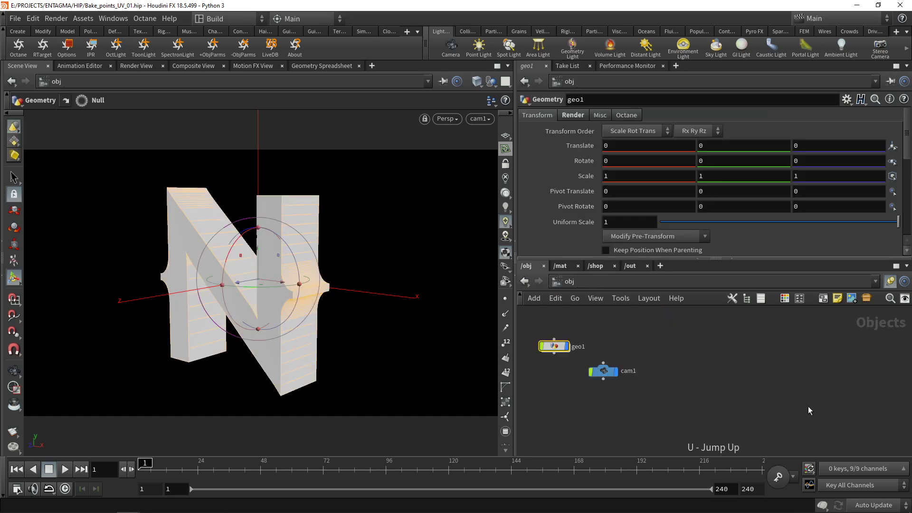
middle_drag(689, 374, 757, 400)
key(ctrl+s)
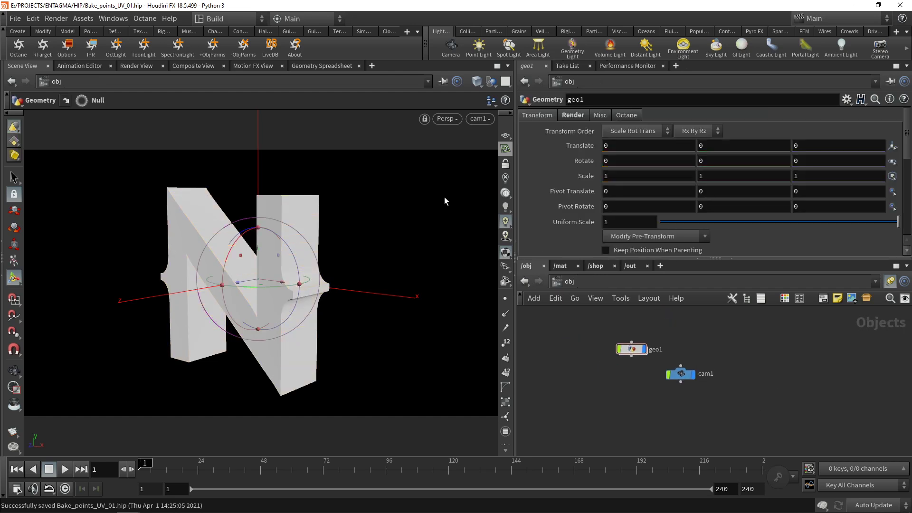
click(92, 47)
drag(348, 61, 407, 36)
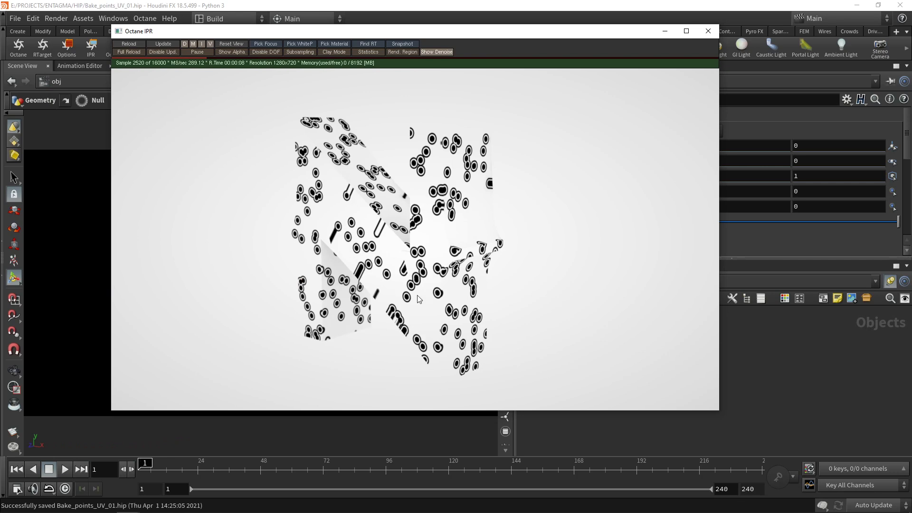
drag(617, 31, 563, 116)
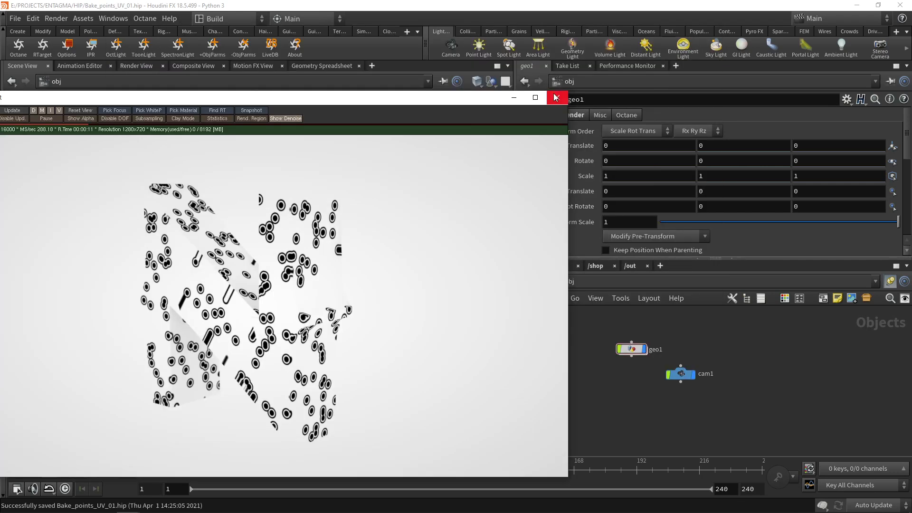
click(557, 98)
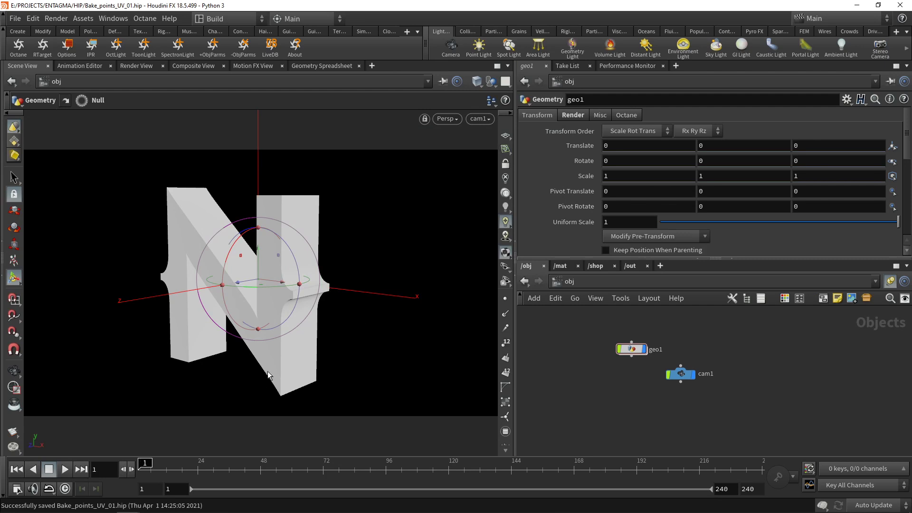
Step: Show mesh edges on the shaded viewport and enable the extrudeFront and extrudeBack output groups on geo1's polyextrude1
click(476, 81)
click(487, 202)
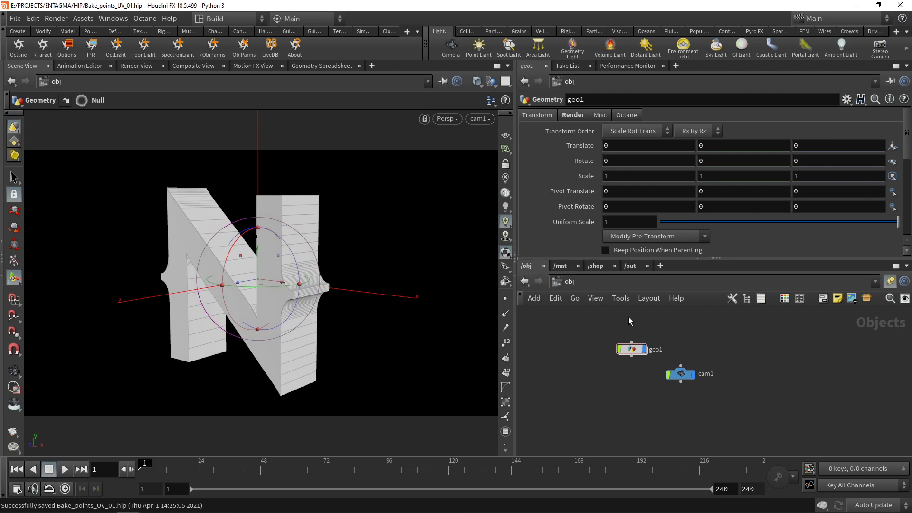
double_click(631, 349)
scroll(643, 402, up, 3)
click(626, 380)
scroll(891, 166, up, 5)
scroll(713, 186, up, 2)
scroll(532, 164, down, 1)
click(532, 164)
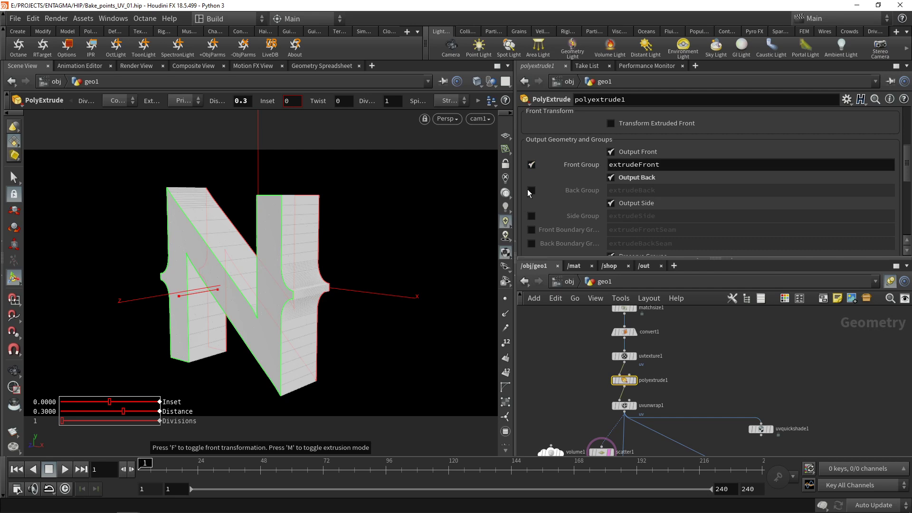
click(531, 190)
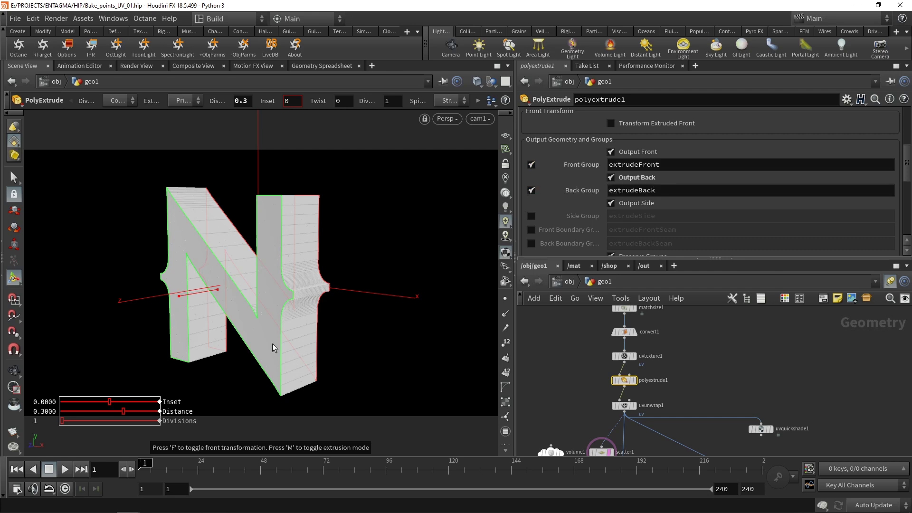
Step: Make room below polyextrude1 and insert a Divide node between polyextrude1 and uvunwrap1
scroll(736, 379, down, 3)
drag(582, 417, 789, 335)
drag(664, 343, 664, 367)
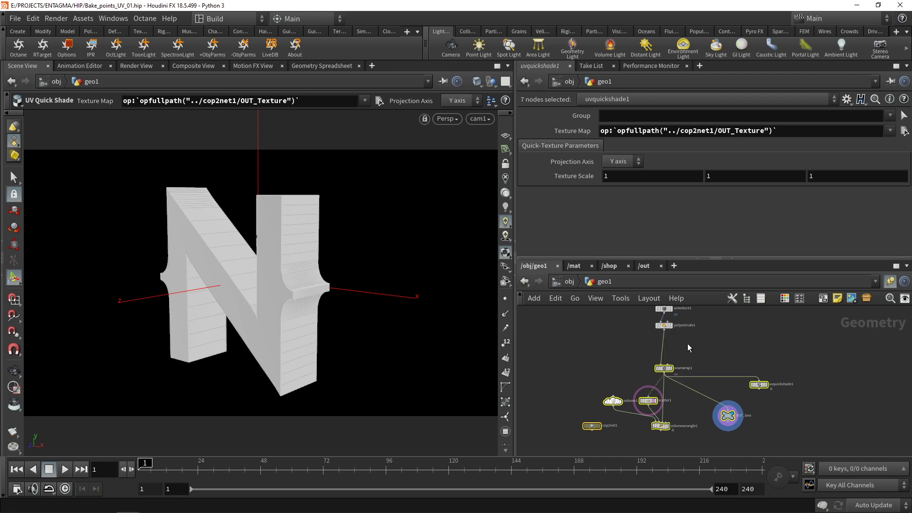
scroll(688, 357, up, 3)
click(688, 357)
key(Tab)
text(divi)
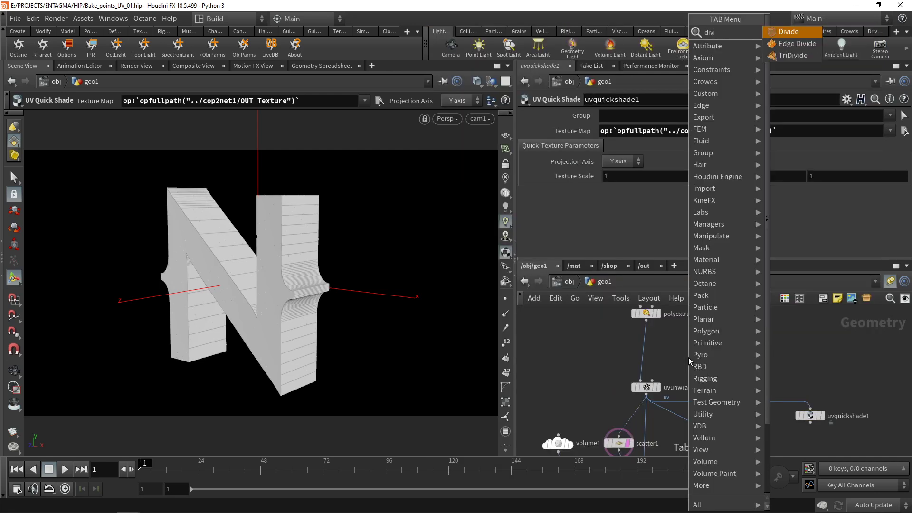
key(Return)
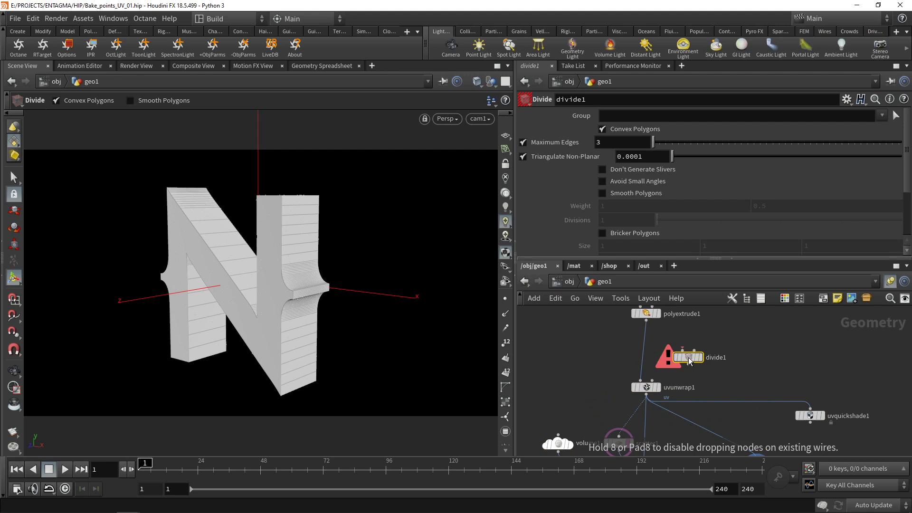
click(646, 347)
Step: Restrict the Divide node to the groups extrudeBack and extrudeFront
click(882, 116)
click(860, 126)
click(882, 116)
click(861, 138)
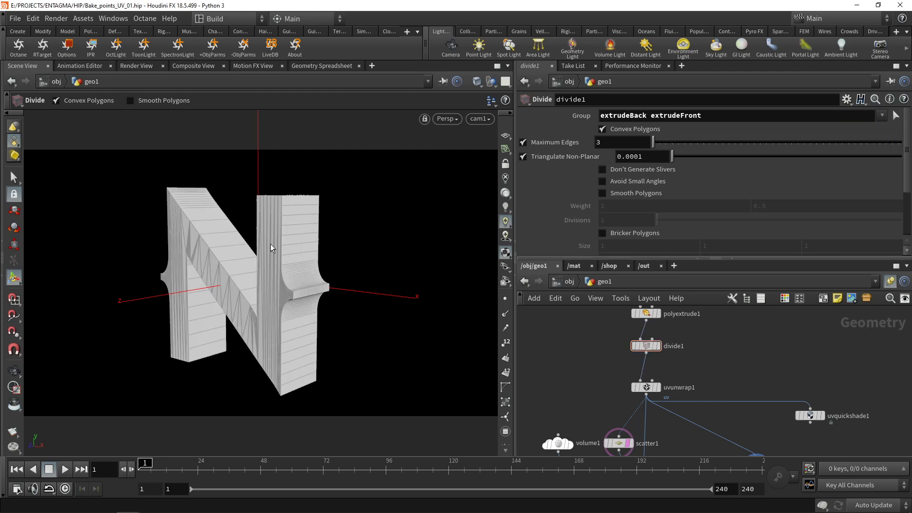
Step: Save the scene and render the triangulated letter again in the Octane IPR, closing the render window when done
key(u)
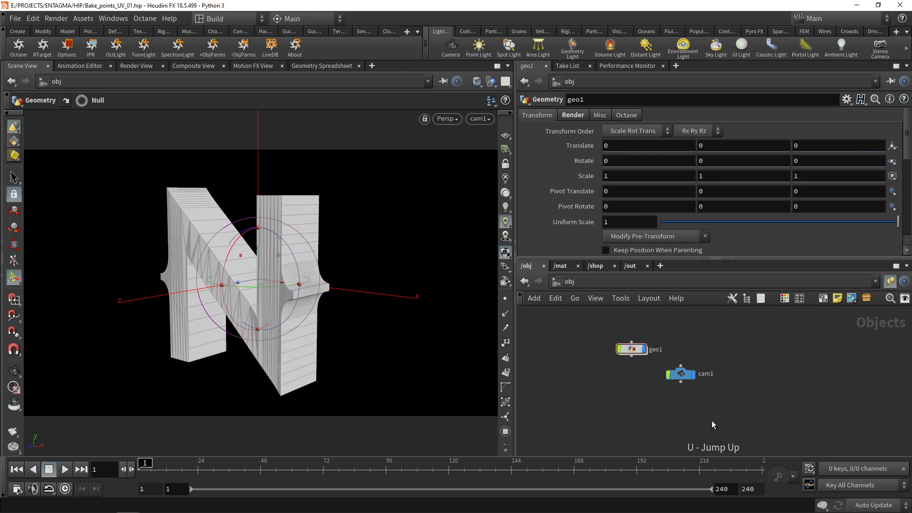
key(ctrl+s)
click(97, 47)
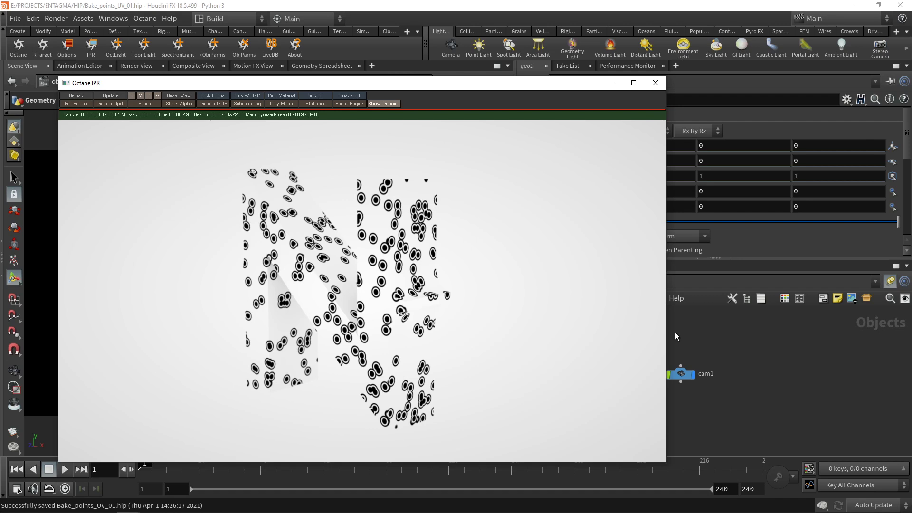
click(656, 83)
Step: Paste a copy of the OUT_Geo null inside geo1 and wire scatter1's output into it
click(637, 349)
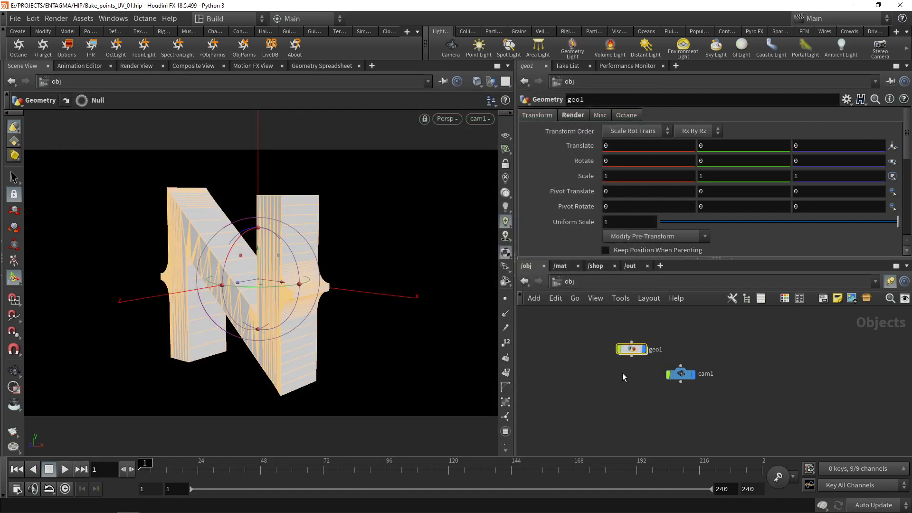
key(Return)
key(ctrl+v)
middle_drag(664, 394, 656, 346)
click(619, 317)
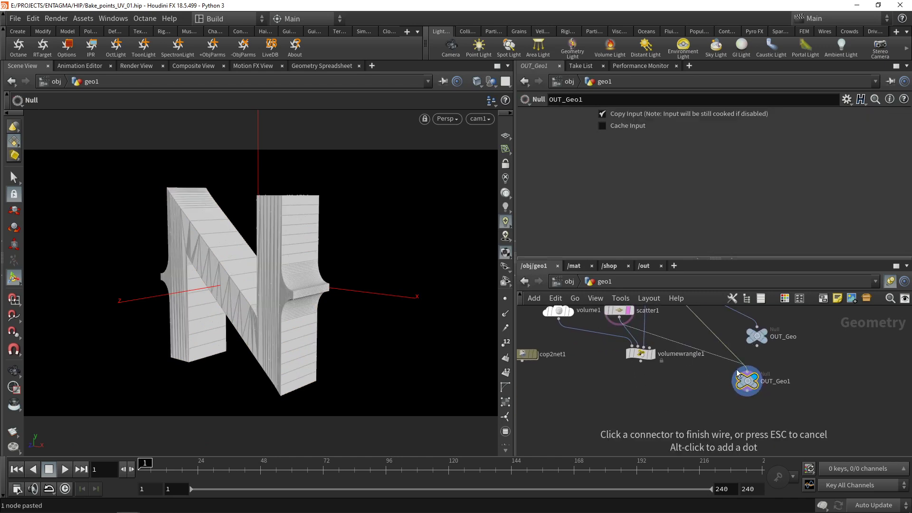
click(747, 375)
Step: Rename the copied null OUT_Particles and set the display flag back on OUT_Geo
double_click(779, 383)
drag(779, 383, 838, 389)
text(Particles)
key(Return)
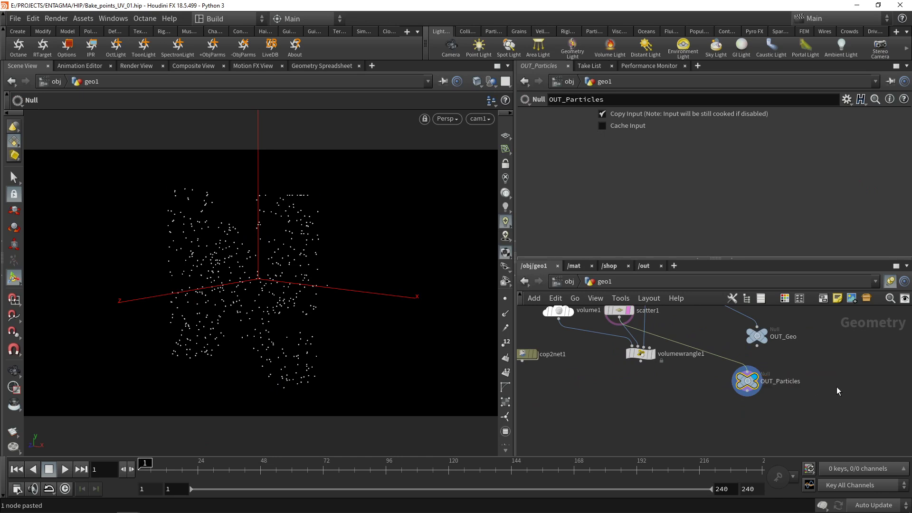
click(765, 334)
Step: Create a new Geometry object named particles at the object level
key(u)
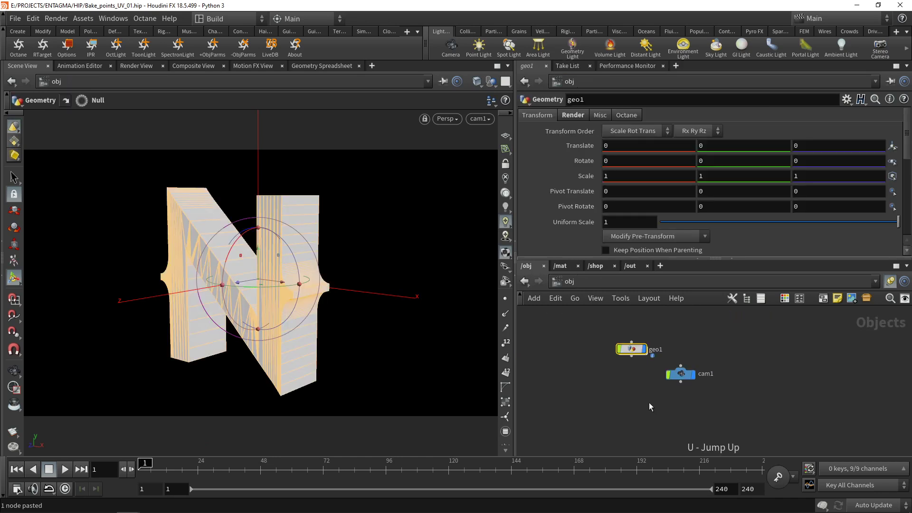
key(Tab)
text(ge)
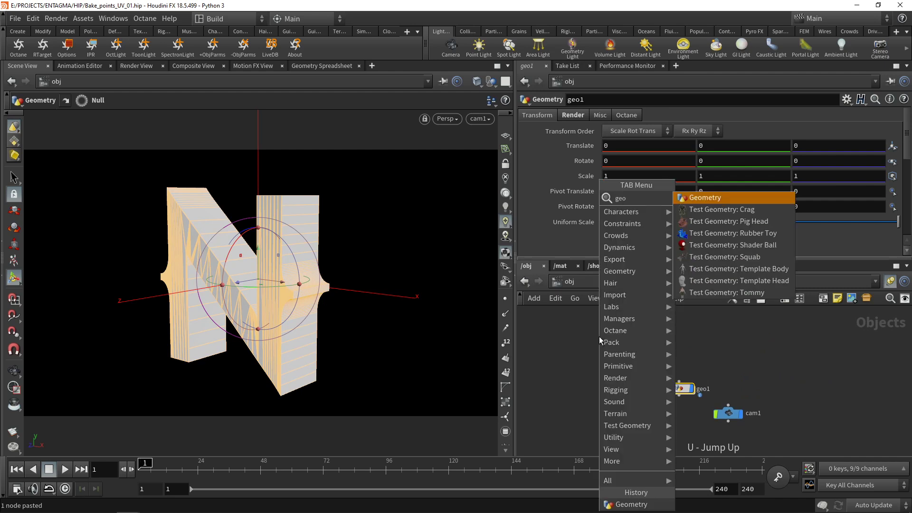
key(Return)
click(599, 337)
double_click(626, 340)
text(particles)
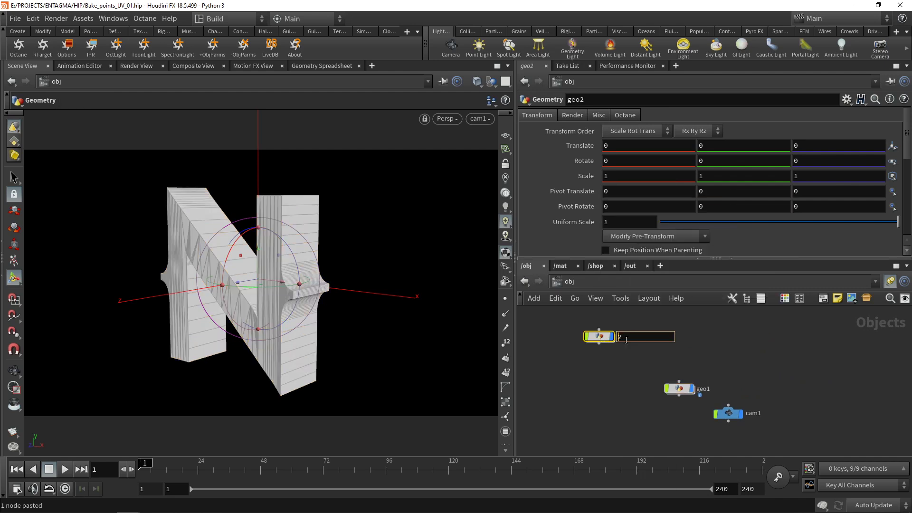
key(Return)
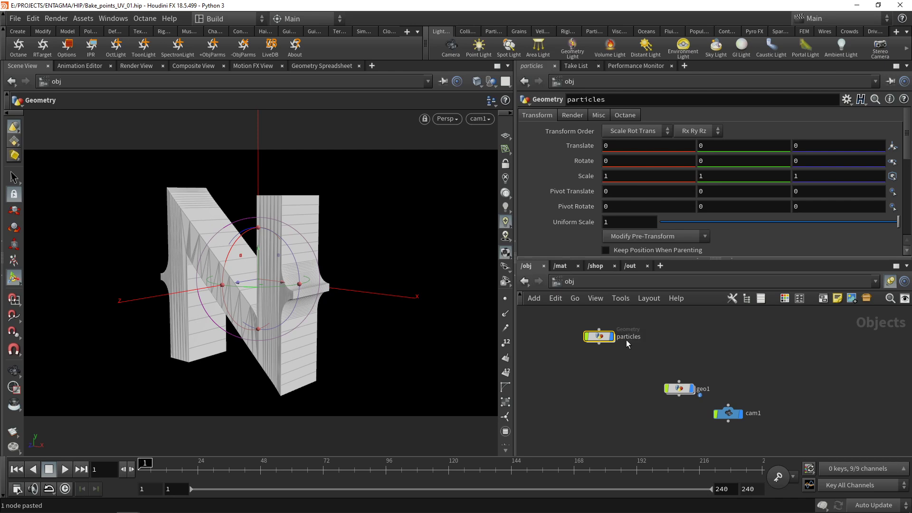
Step: Add an Object Merge inside the particles object and point it at /obj/geo1/OUT_Particles
key(Return)
key(Tab)
text(obj)
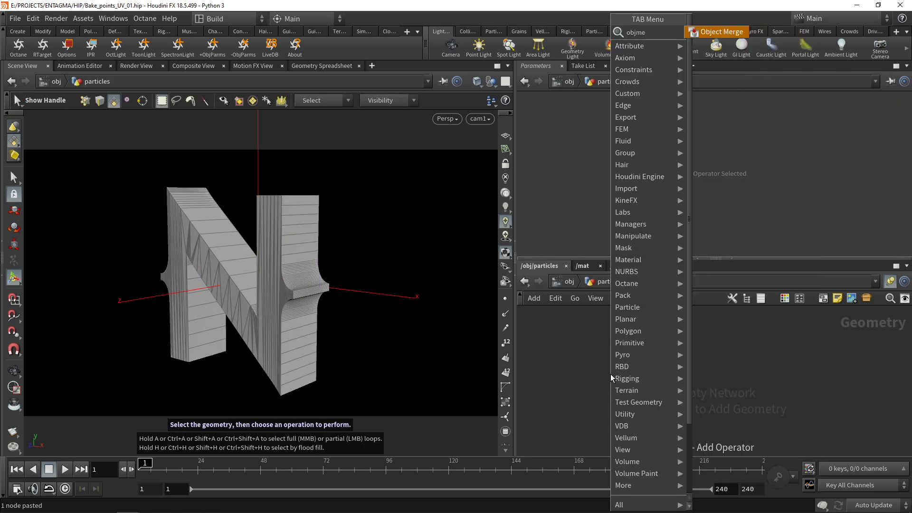
key(Return)
click(610, 375)
click(893, 145)
scroll(848, 105, up, 2)
double_click(839, 104)
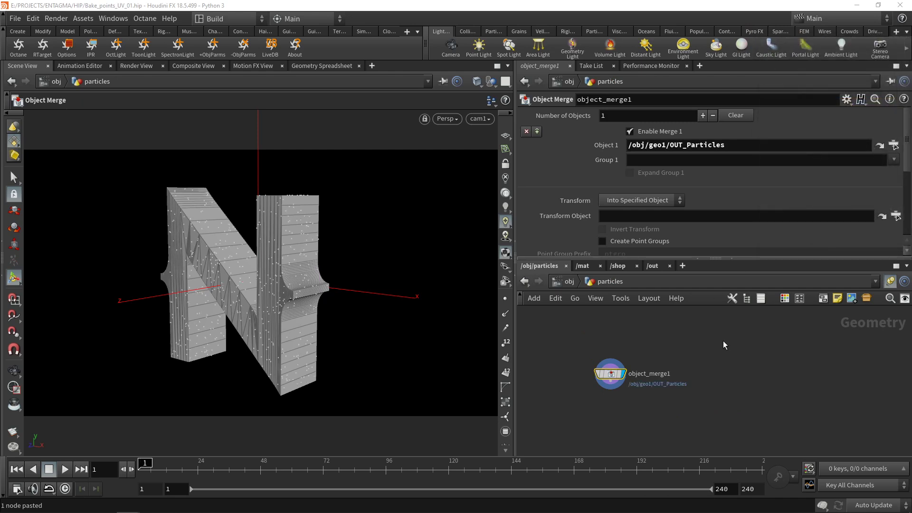
key(h)
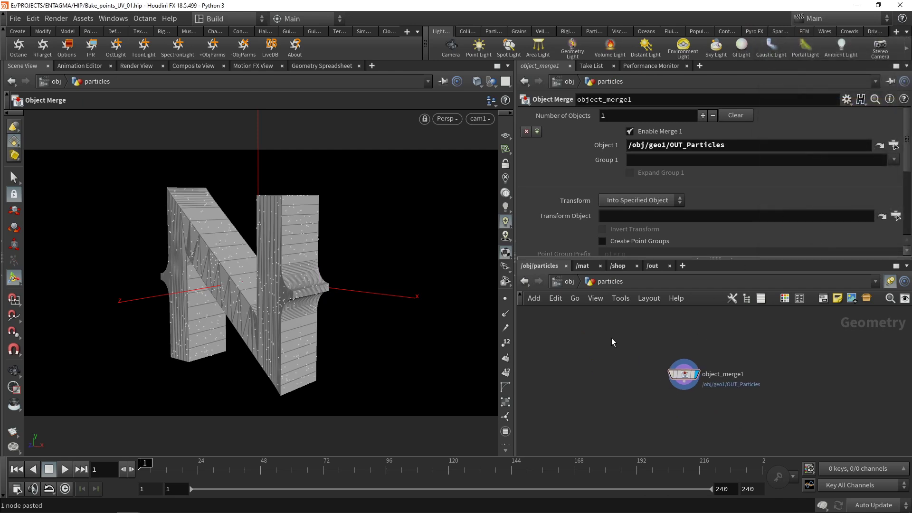
Step: Enable Octane's Render as sphere particles on the particles object with a default radius of 0.005
key(u)
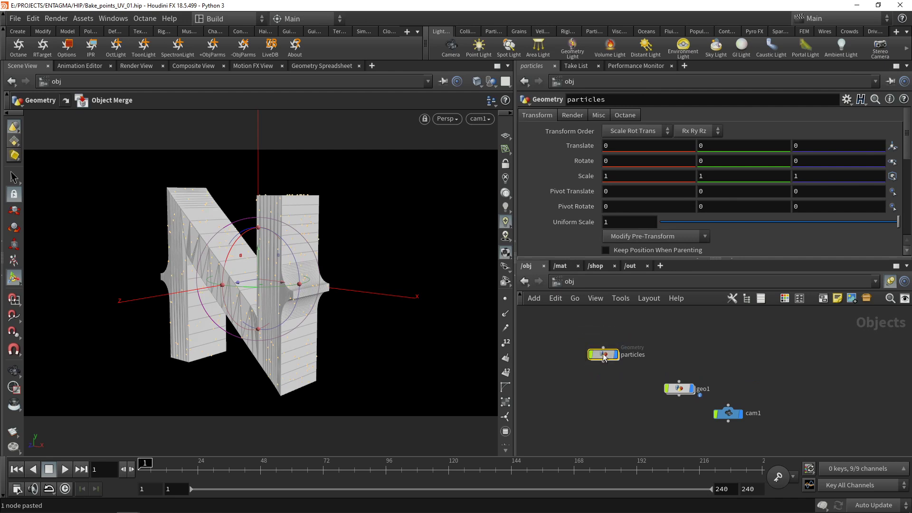
drag(594, 347, 595, 380)
click(625, 115)
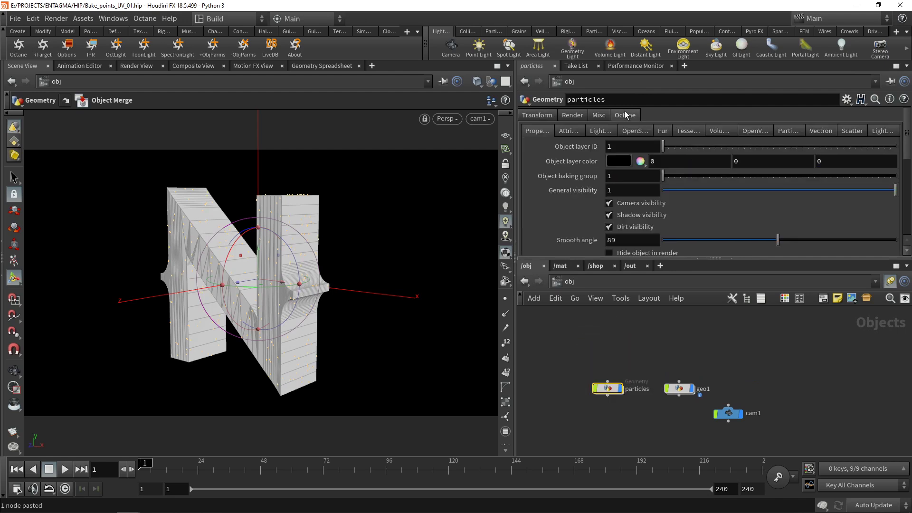
click(790, 131)
click(647, 147)
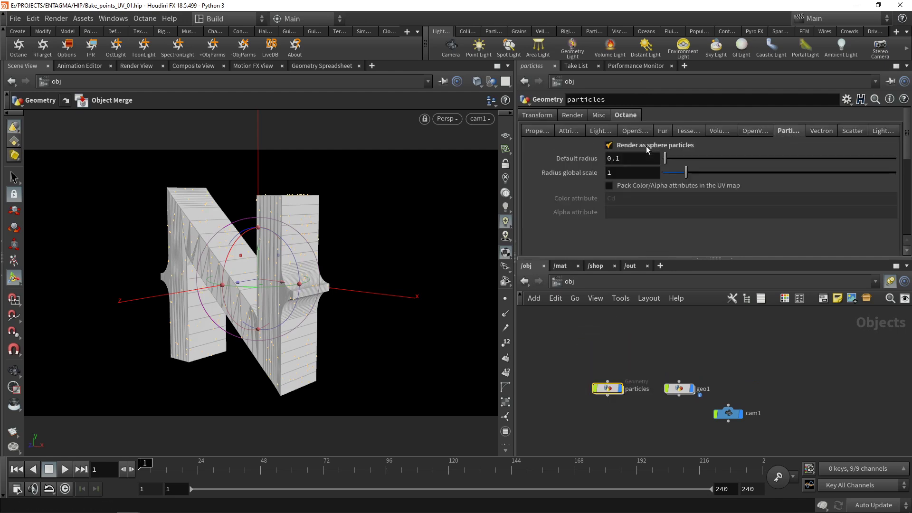
click(638, 161)
key(BackSpace)
text(05)
key(Return)
click(618, 158)
text(0)
key(Return)
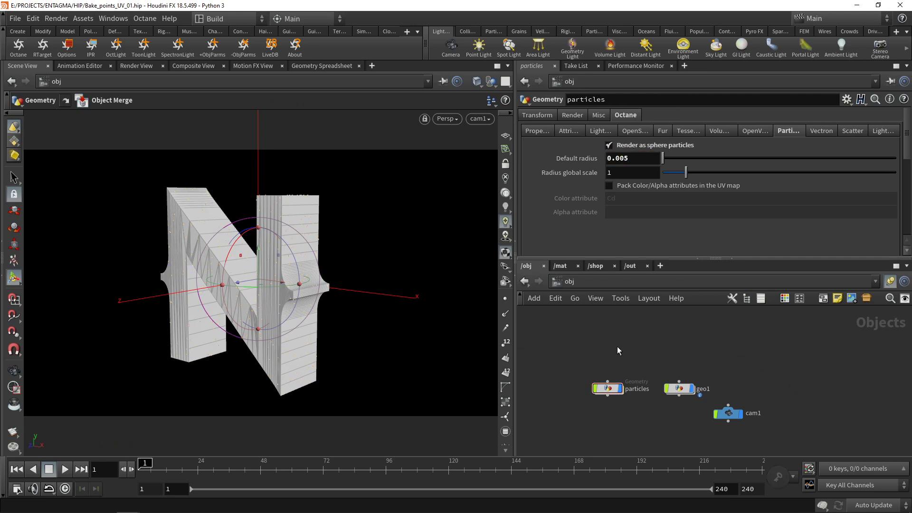
Step: Rename the octane_vopnet1 material in the mat network to solid
click(560, 265)
double_click(651, 343)
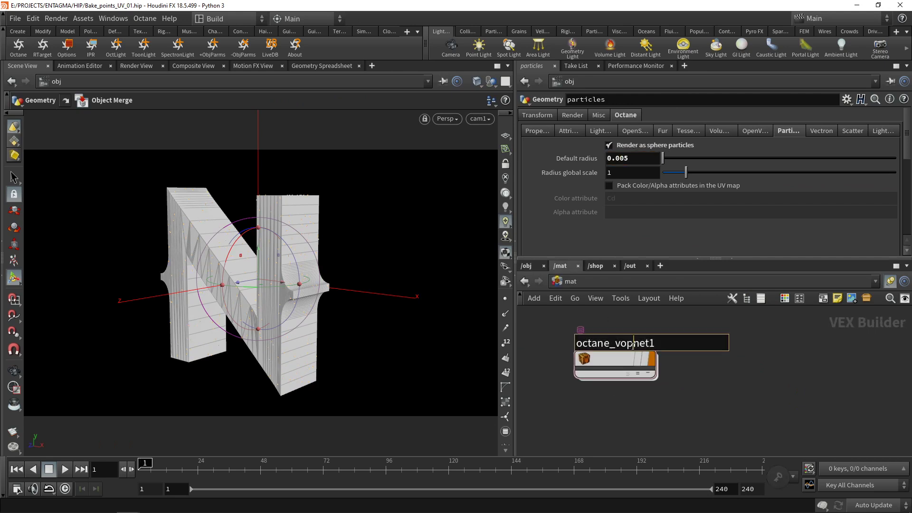
text(solid)
key(Return)
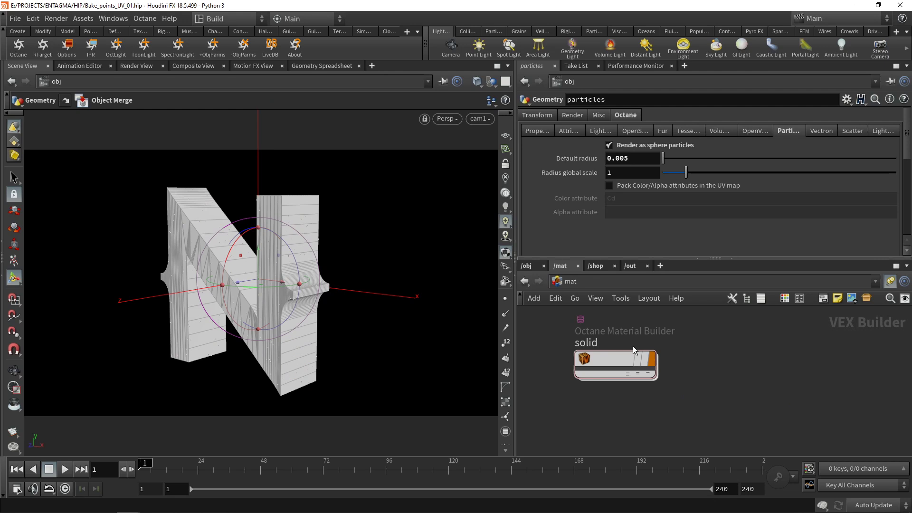
Step: Duplicate the solid material and name the copy particles
click(633, 346)
key(ctrl+c)
key(ctrl+v)
double_click(728, 332)
text(particles)
key(Return)
Step: Delete the image texture node inside the particles material
key(Return)
click(613, 341)
key(Delete)
click(753, 417)
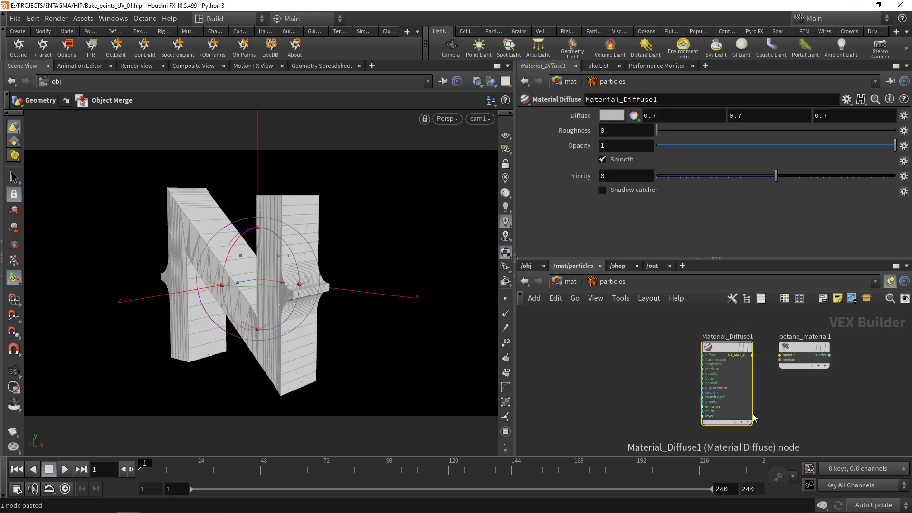
Step: Add an Emission BlackBody node to the particles material and connect it to Material_Diffuse1's emission input
key(Tab)
text(emi)
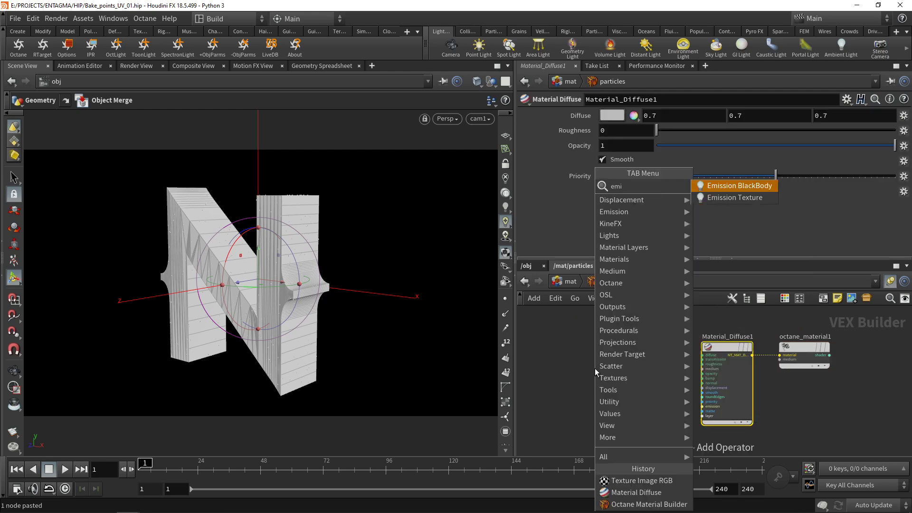
key(Return)
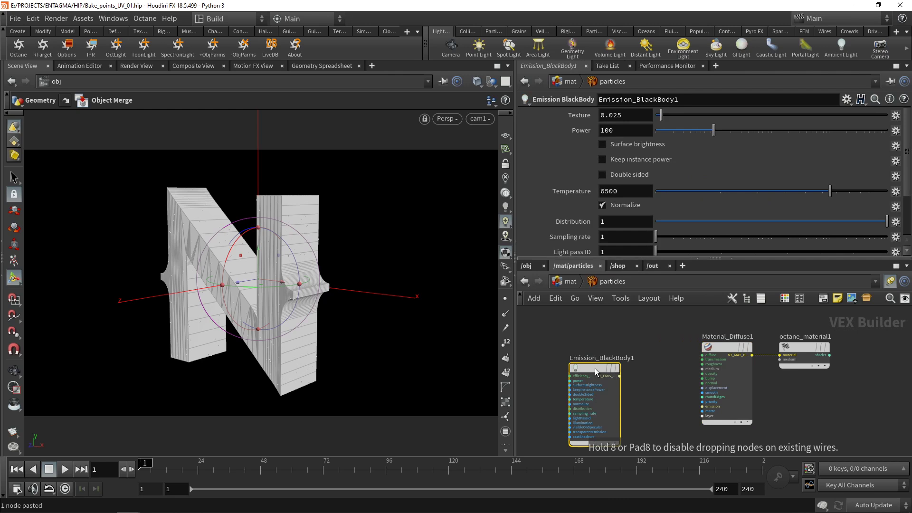
drag(594, 369, 593, 348)
click(617, 355)
click(702, 407)
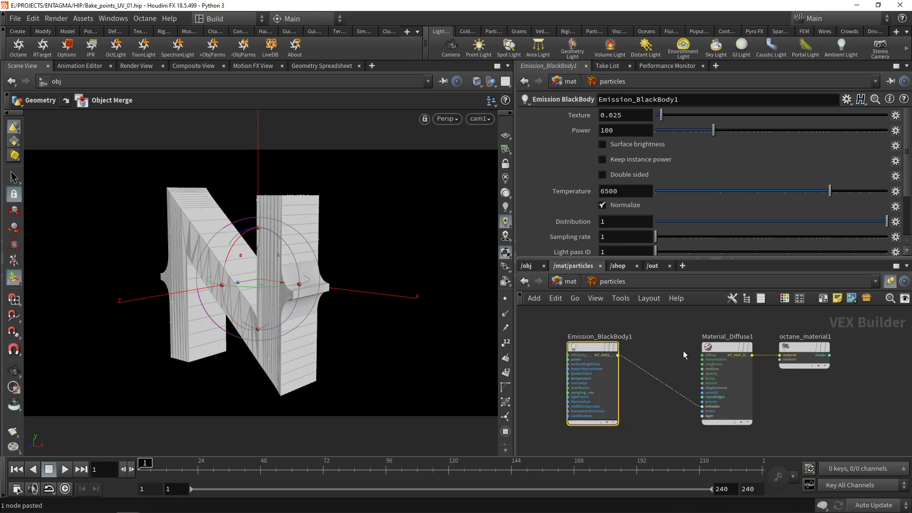
Step: Set the particles material's black body emission to temperature 1800 and power 10, with surface brightness enabled
click(615, 191)
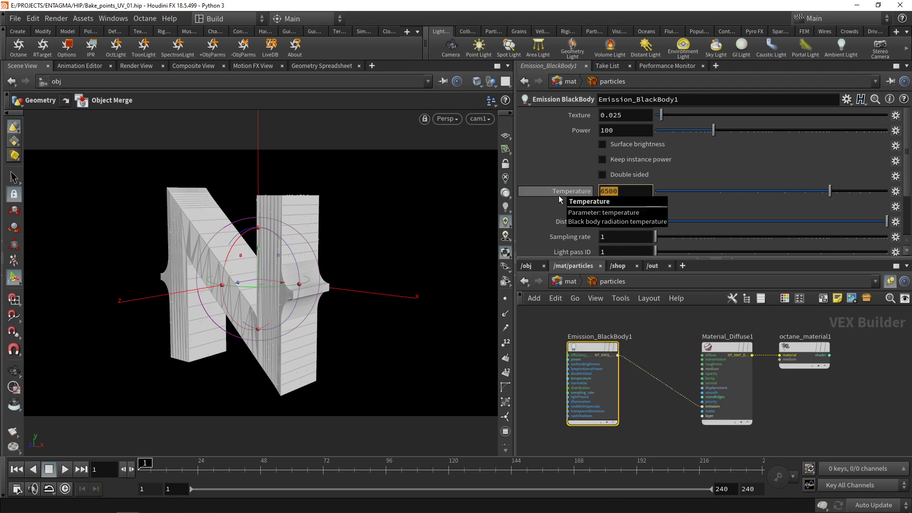
text(1800)
key(Return)
click(636, 144)
click(636, 131)
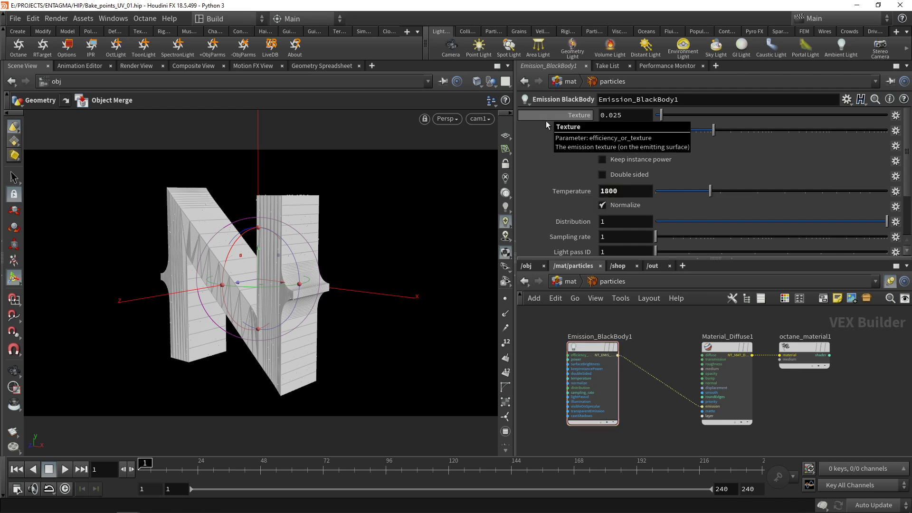
text(10)
key(Return)
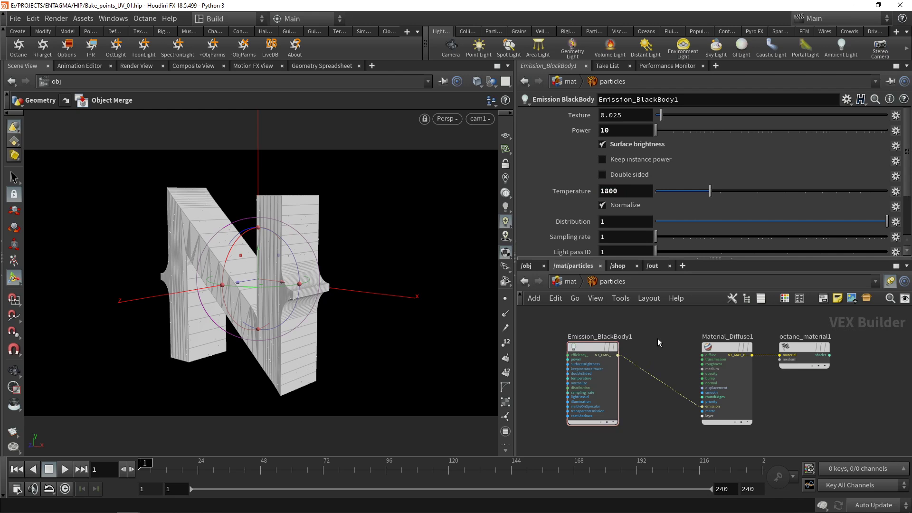
Step: Assign the /mat/particles material to the particles object
click(527, 266)
click(608, 388)
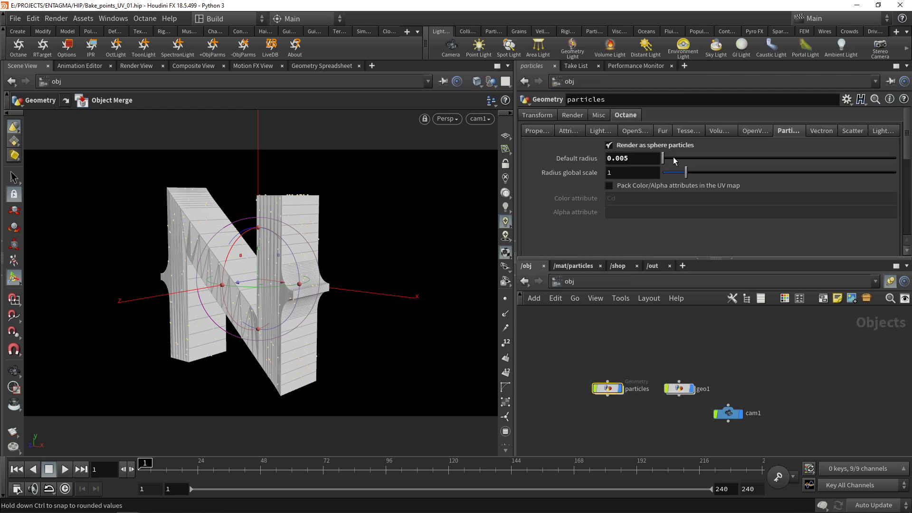
click(572, 116)
click(893, 131)
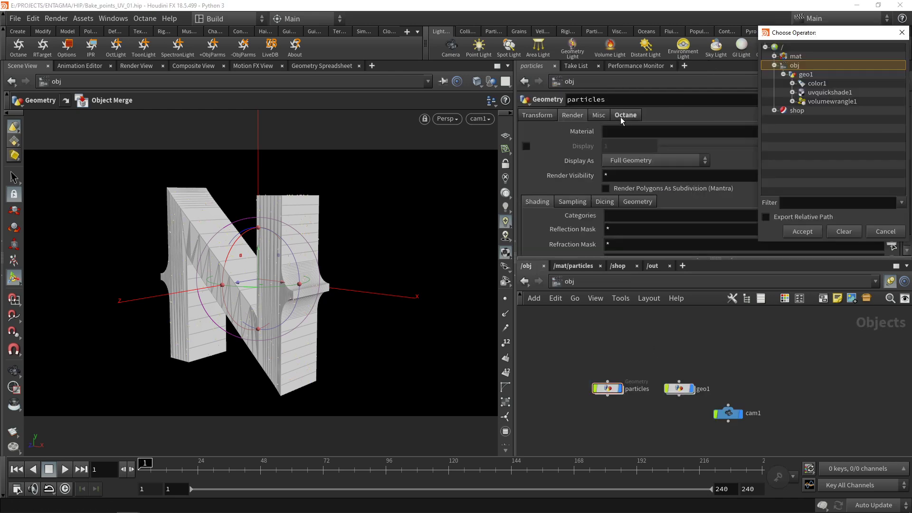
click(774, 57)
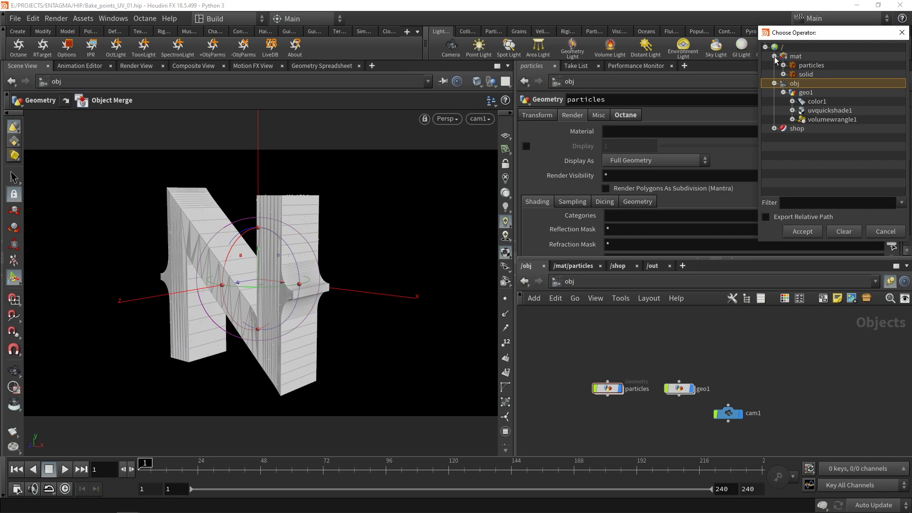
double_click(807, 66)
Step: Save the scene and preview the render in the Octane IPR
key(ctrl+s)
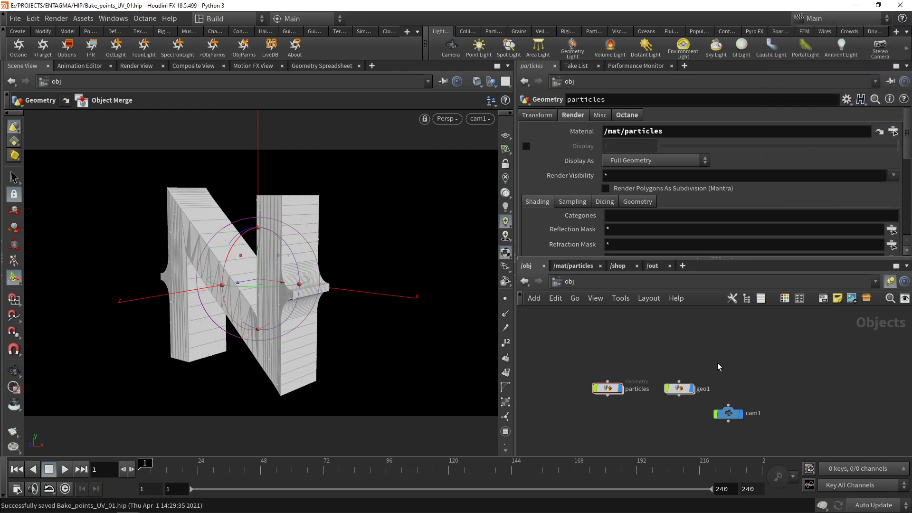
click(90, 46)
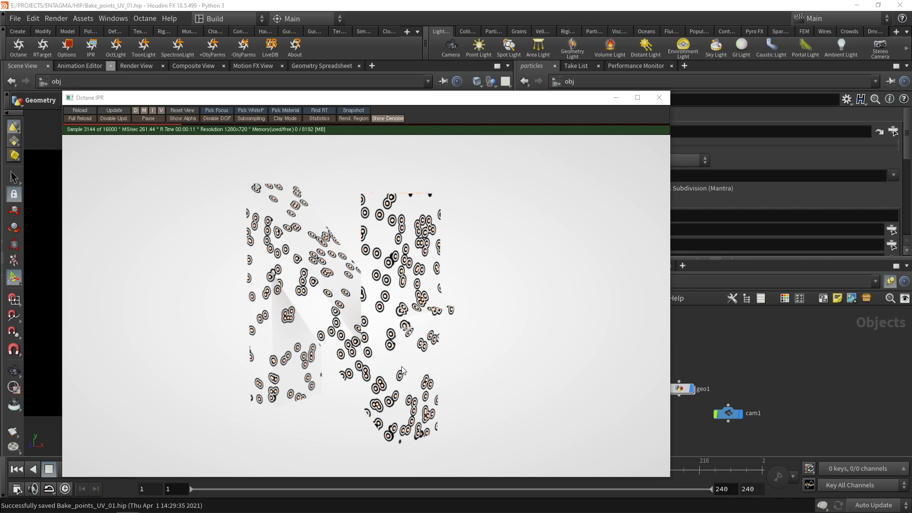
key(alt+Tab)
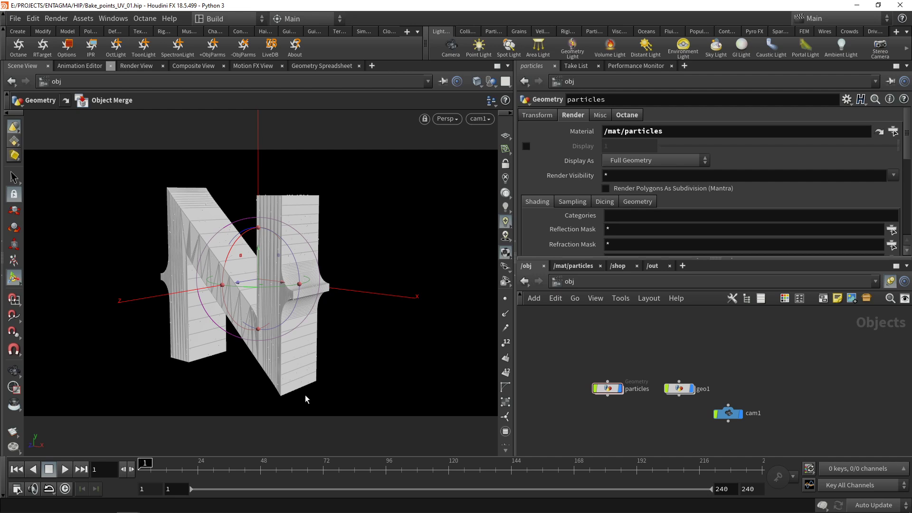
Step: Set the Uniform Sampling Divs of volume1 inside geo1 to 4096
drag(703, 346, 650, 424)
key(Return)
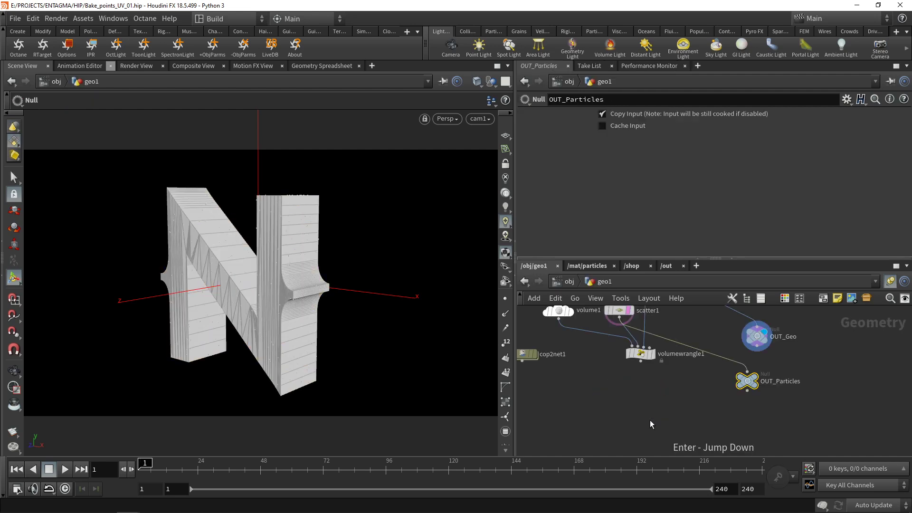
drag(564, 334, 604, 403)
scroll(699, 254, down, 2)
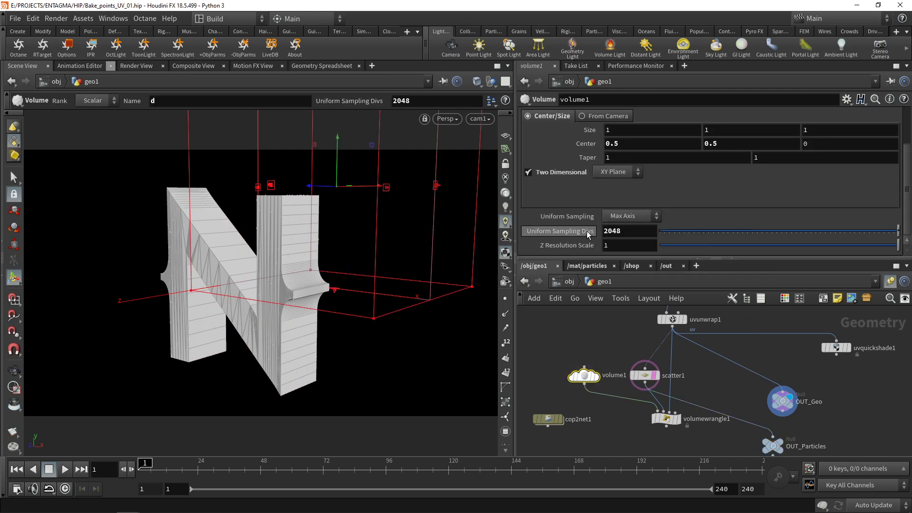
double_click(631, 238)
text(4096)
key(Return)
Step: Update the override size of sopimport1 in cop2net1 with Set Resolution from SOP
drag(535, 382, 554, 411)
key(Return)
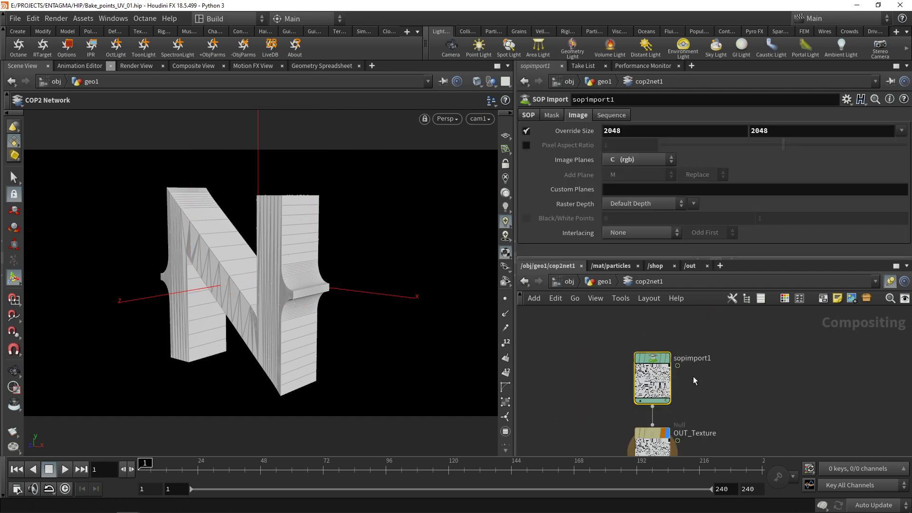
click(528, 115)
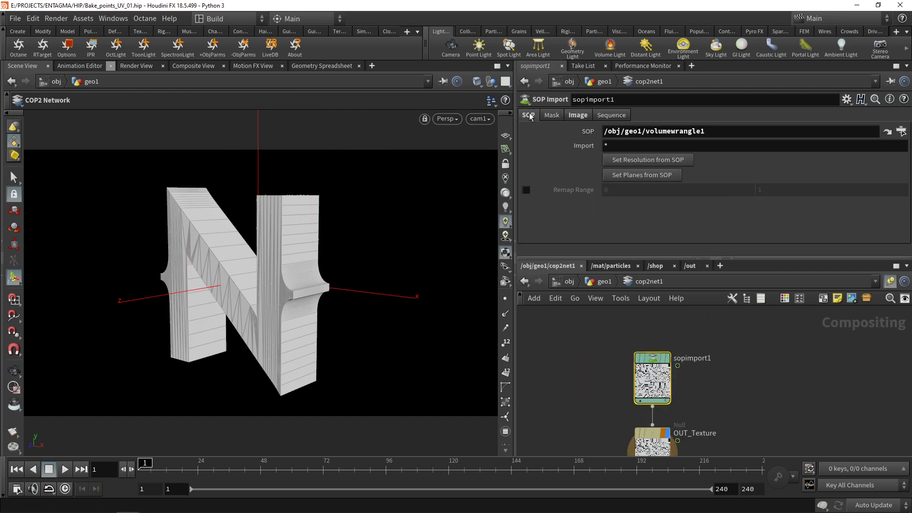
click(664, 162)
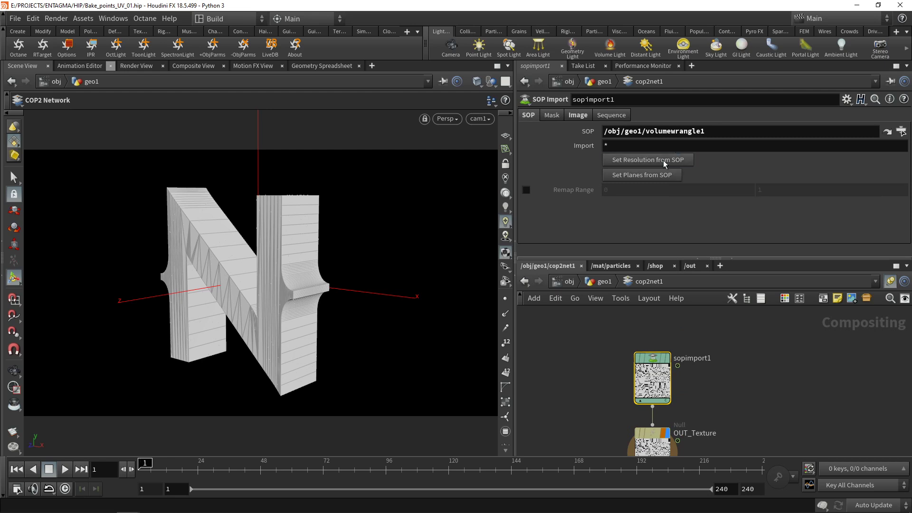
click(577, 114)
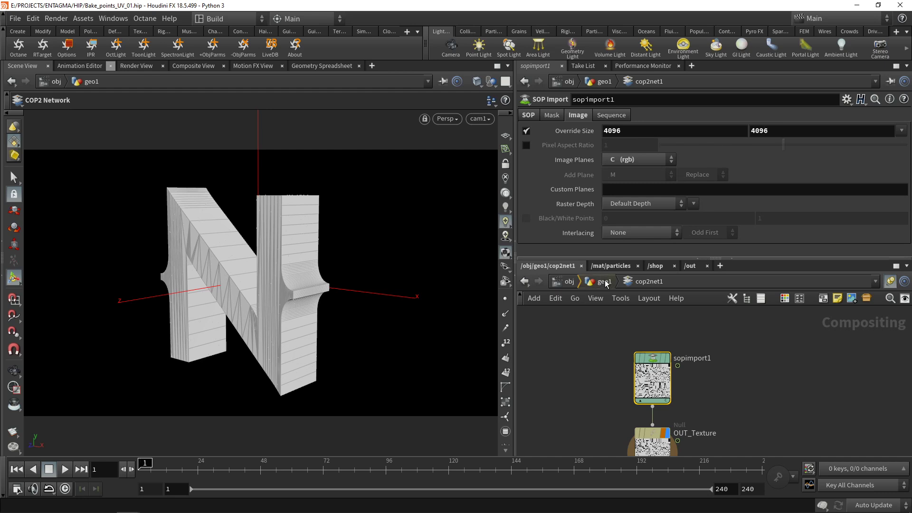
Step: Link both Override Size values of sopimport1 to volume1's Uniform Sampling Divs with relative references
key(u)
click(626, 231)
right_click(629, 232)
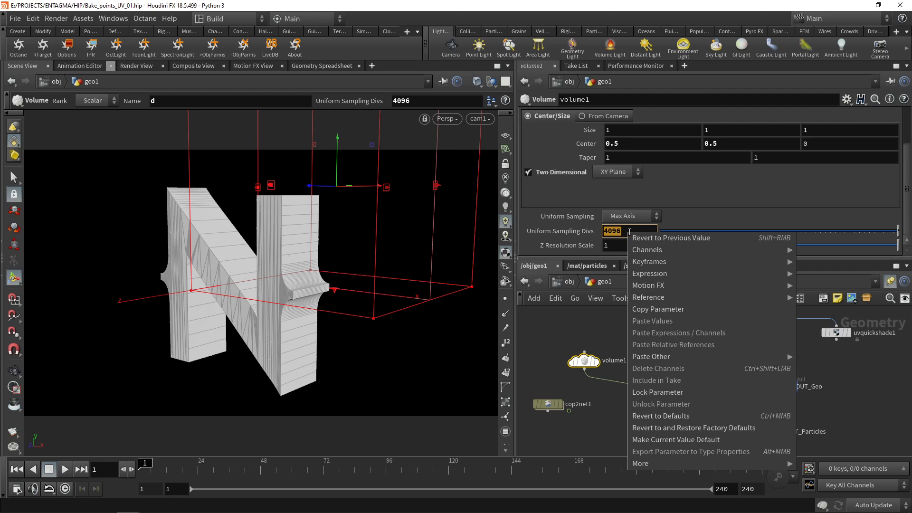
click(670, 309)
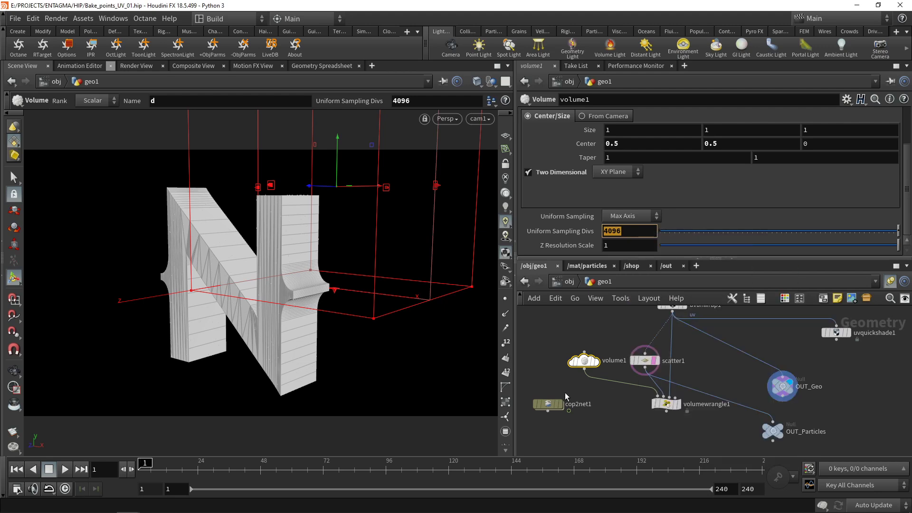
click(549, 405)
double_click(548, 405)
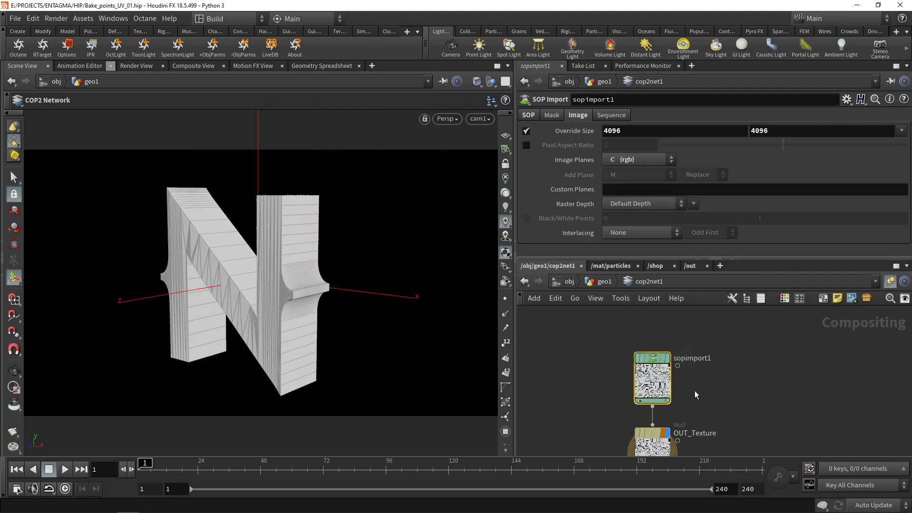
double_click(629, 133)
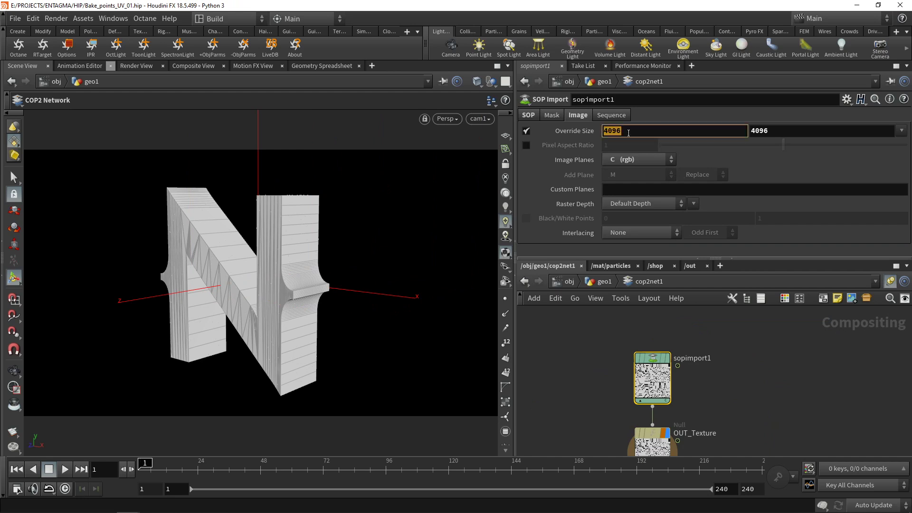
right_click(628, 133)
click(694, 257)
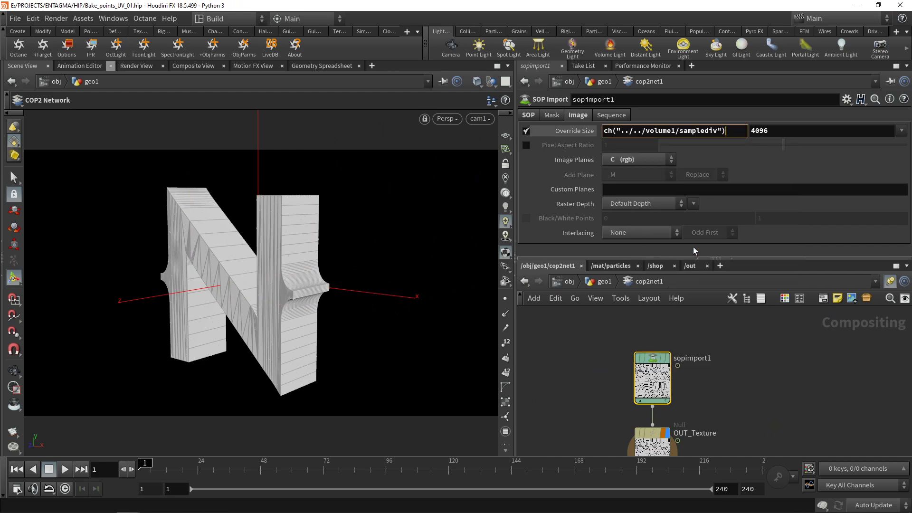
double_click(779, 133)
right_click(773, 135)
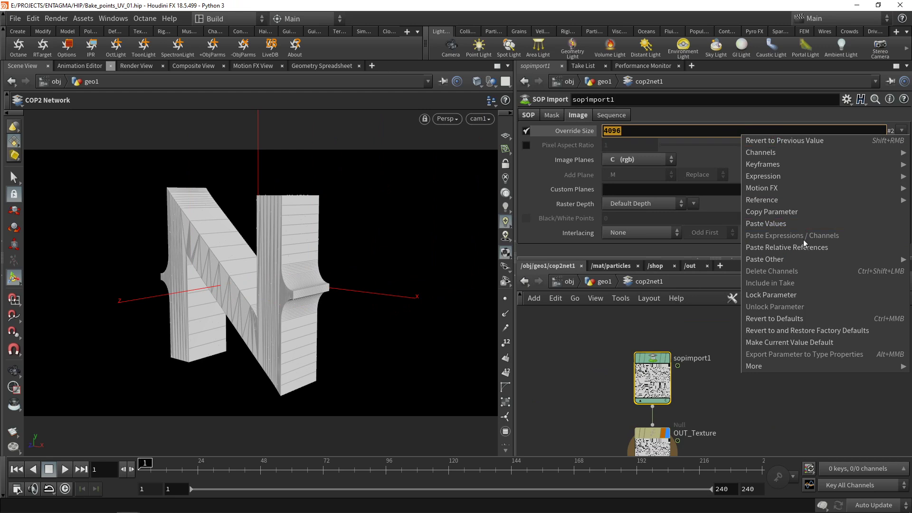
click(772, 250)
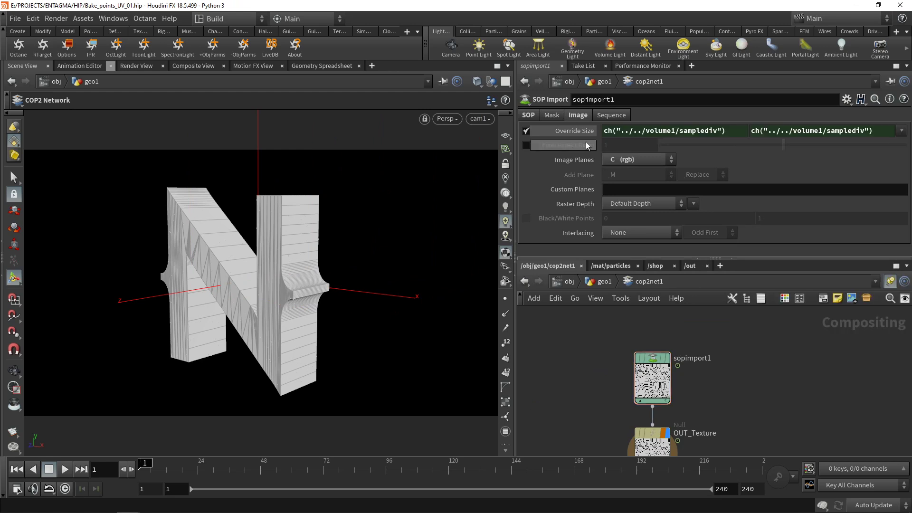
Step: Set volume1's Uniform Sampling Divs to 2048 and save the scene
click(599, 283)
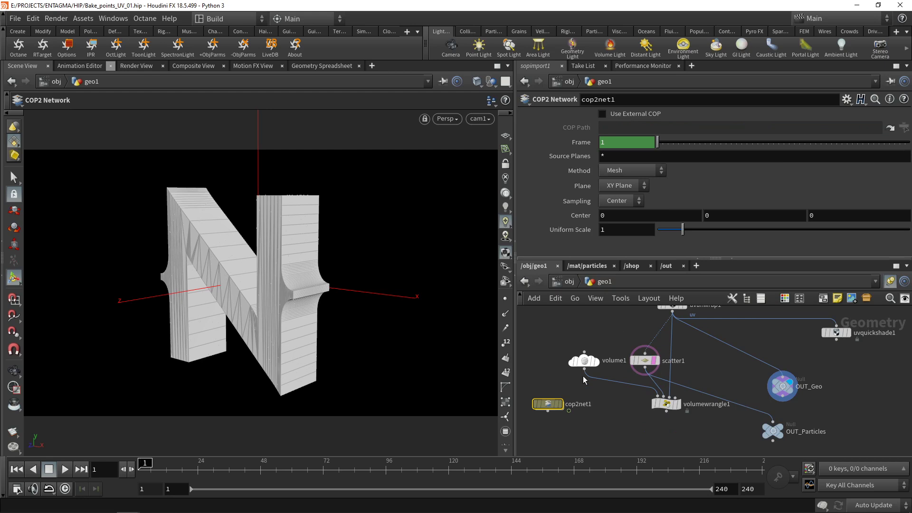
click(584, 361)
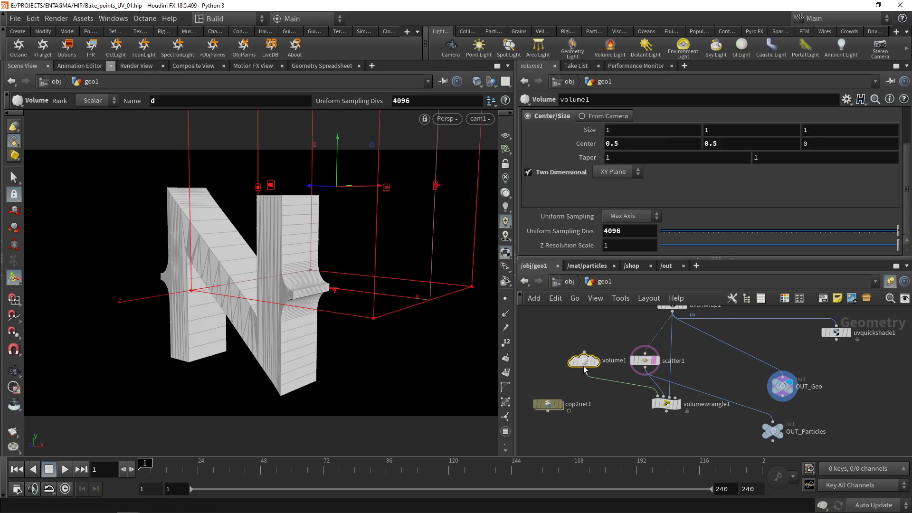
click(626, 231)
text(2)
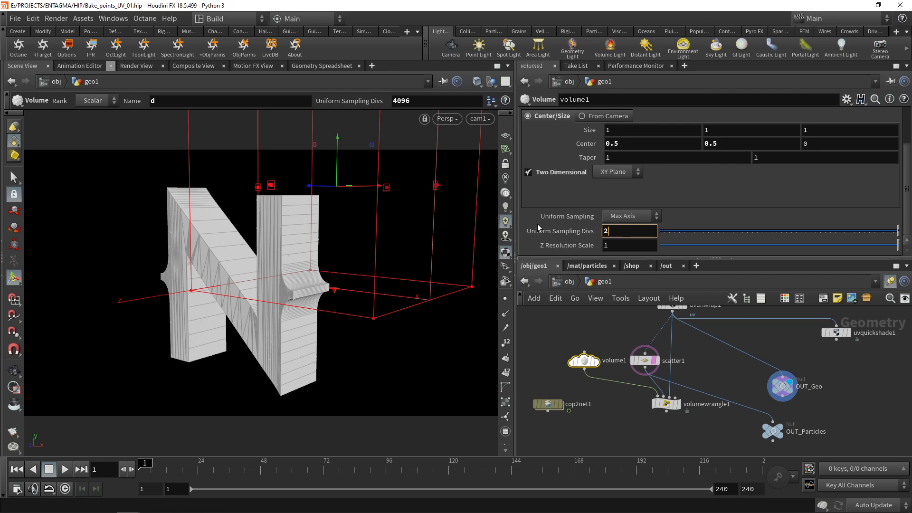
text(048)
key(Return)
key(ctrl+s)
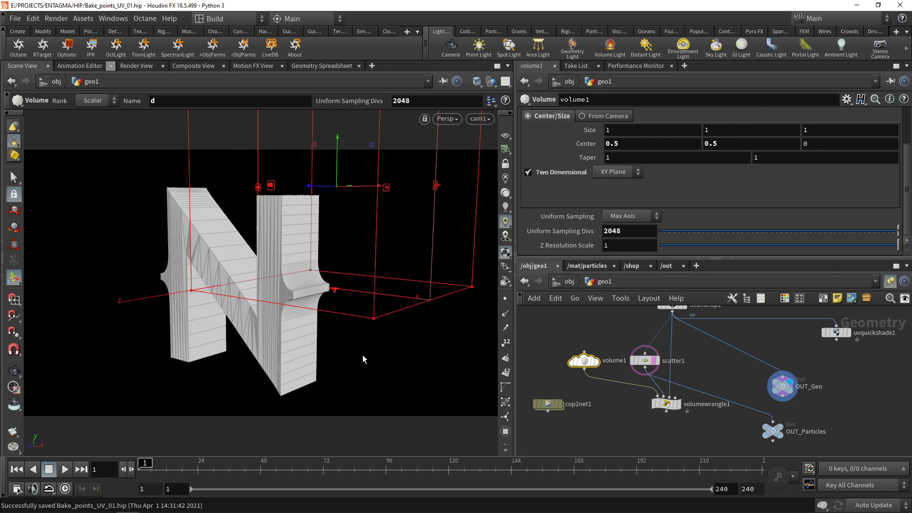
key(h)
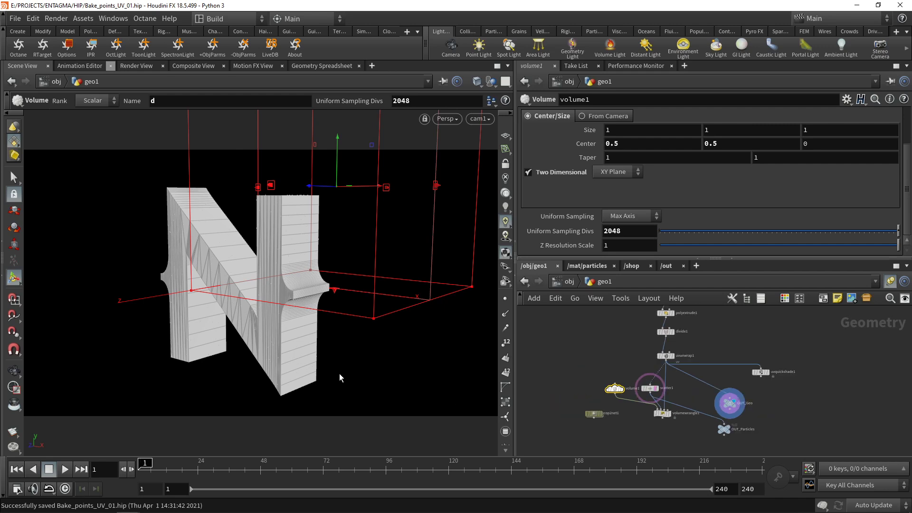